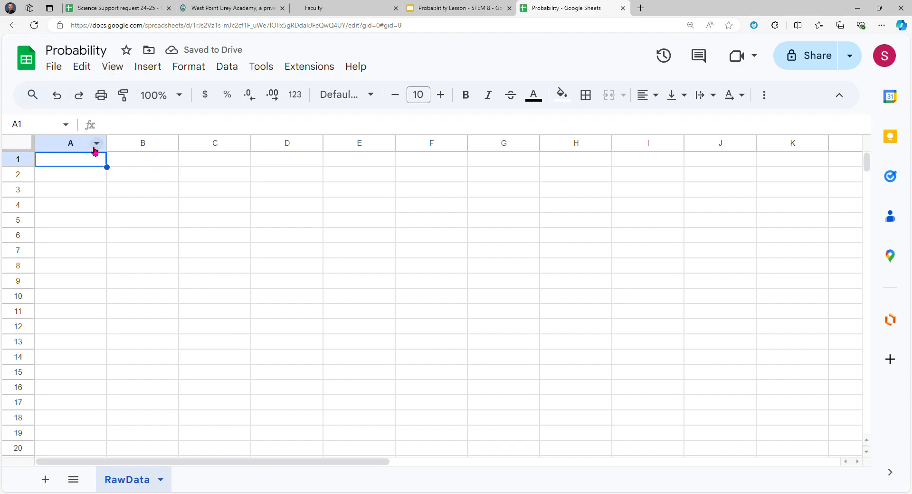
- Insert a dropdown in cell A1 and set its first option to 1
{"action": "left_click", "coordinate": [120, 71]}
{"action": "mouse_move", "coordinate": [84, 69]}
{"action": "mouse_move", "coordinate": [124, 70]}
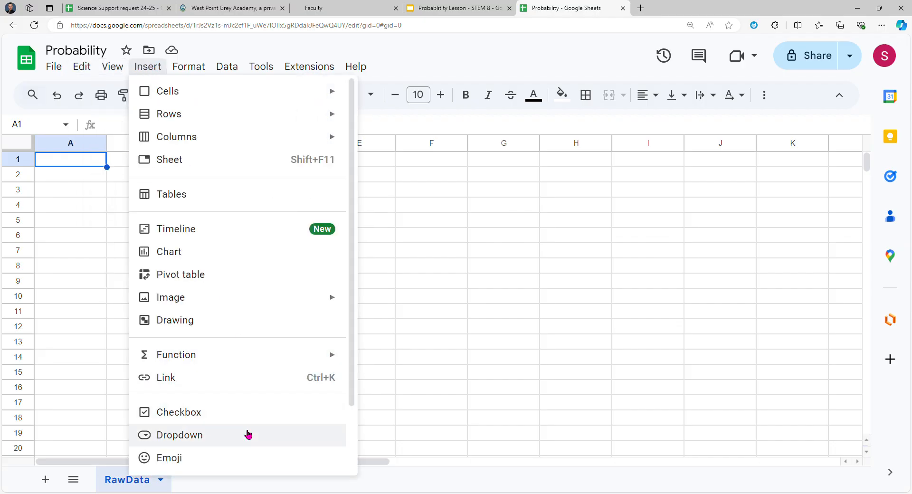
{"action": "left_click", "coordinate": [246, 433]}
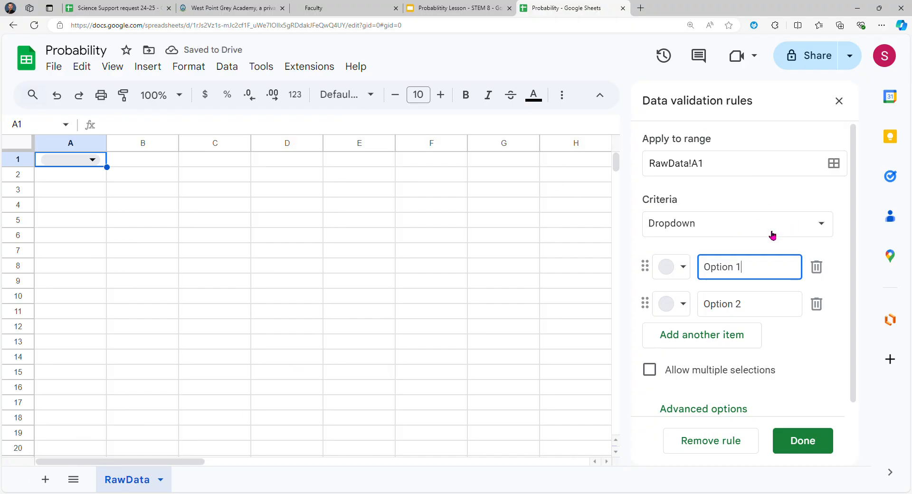
{"action": "left_click_drag", "start_coordinate": [792, 277], "coordinate": [606, 291]}
{"action": "type", "text": "1"}
{"action": "key", "text": "Tab"}
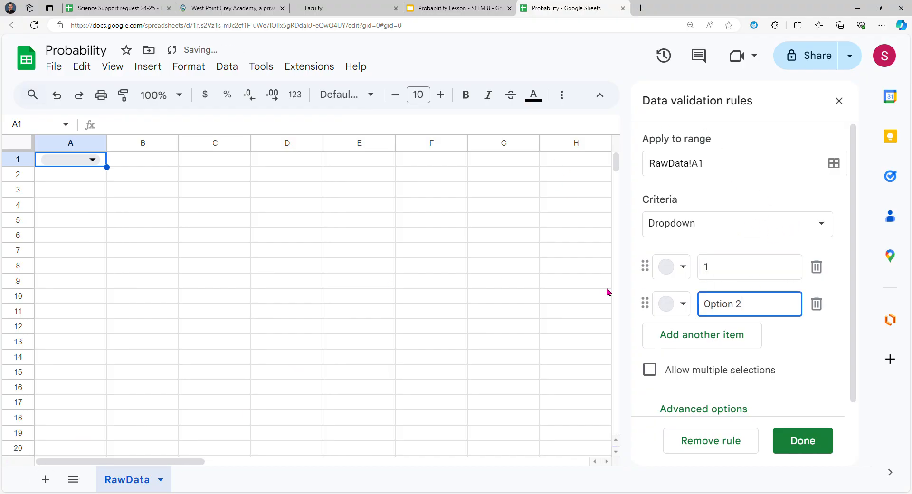
- Complete the dropdown's option list with 2, 3, 4, 5 and 6, leaving no blank item
{"action": "key", "text": "BackSpace"}
{"action": "key", "text": "BackSpace"}
{"action": "key", "text": "BackSpace"}
{"action": "key", "text": "BackSpace"}
{"action": "key", "text": "BackSpace"}
{"action": "key", "text": "BackSpace"}
{"action": "key", "text": "BackSpace"}
{"action": "key", "text": "BackSpace"}
{"action": "type", "text": "2"}
{"action": "key", "text": "Return"}
{"action": "type", "text": "3"}
{"action": "key", "text": "Return"}
{"action": "type", "text": "4"}
{"action": "key", "text": "Return"}
{"action": "type", "text": "5"}
{"action": "key", "text": "Return"}
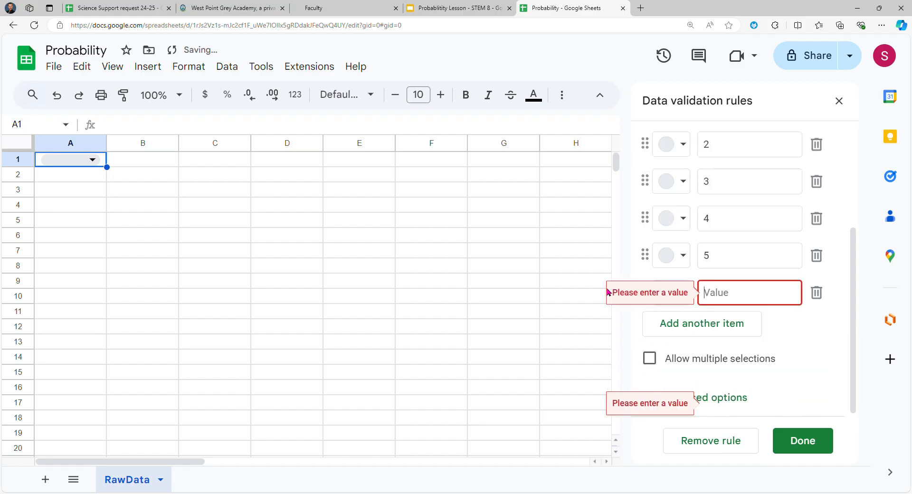
{"action": "type", "text": "6"}
{"action": "key", "text": "Return"}
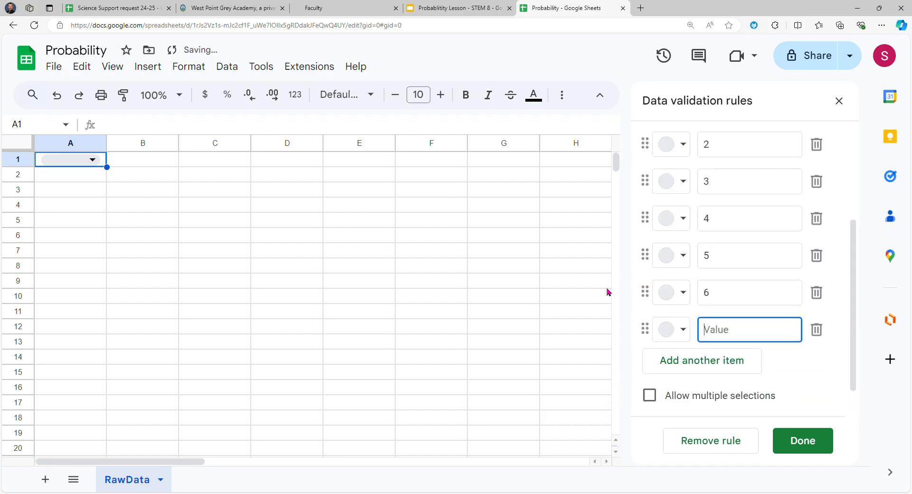
{"action": "left_click", "coordinate": [815, 329]}
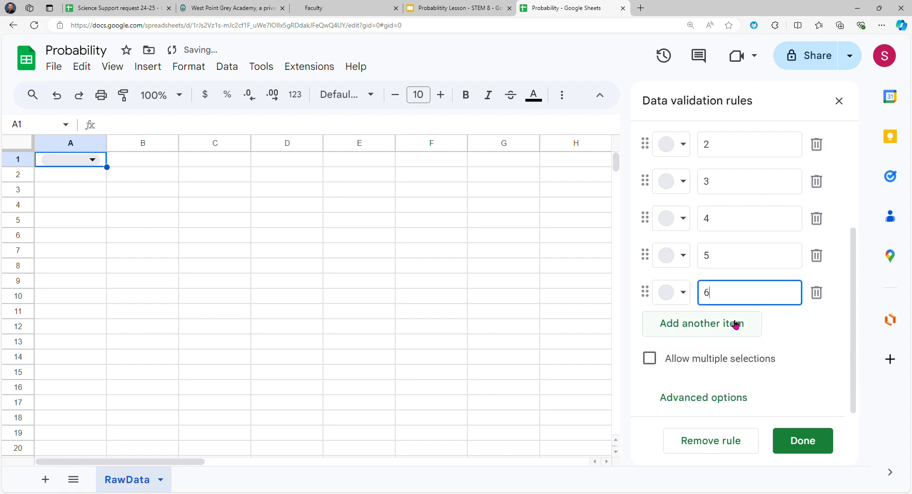
- Colour dropdown option 1 light green, option 2 light blue and option 3 light grey-blue
{"action": "scroll", "coordinate": [679, 238], "scroll_direction": "up", "scroll_amount": 2}
{"action": "left_click", "coordinate": [689, 209]}
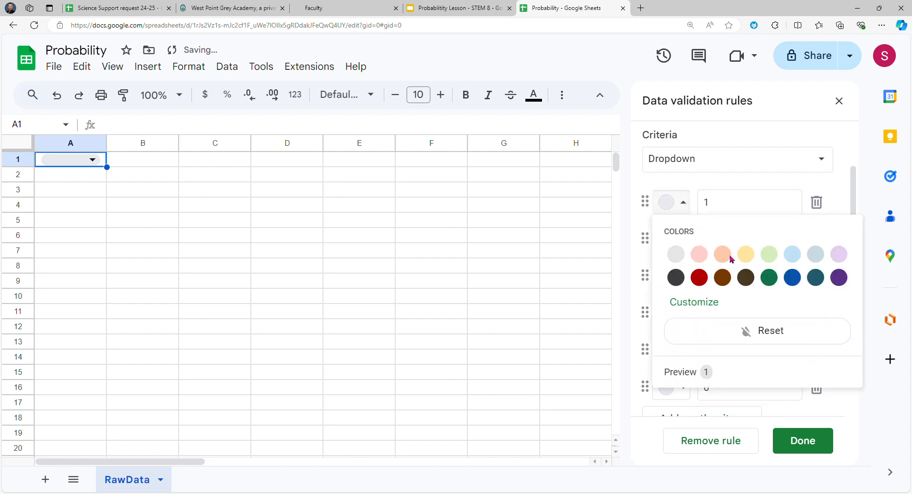
{"action": "left_click", "coordinate": [771, 255]}
{"action": "left_click", "coordinate": [683, 242]}
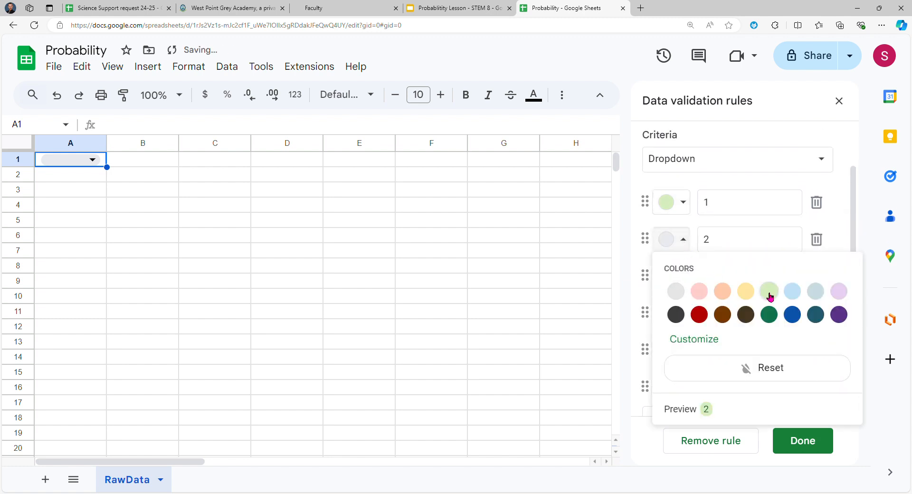
{"action": "left_click", "coordinate": [792, 291]}
{"action": "left_click", "coordinate": [682, 278]}
{"action": "left_click", "coordinate": [815, 328]}
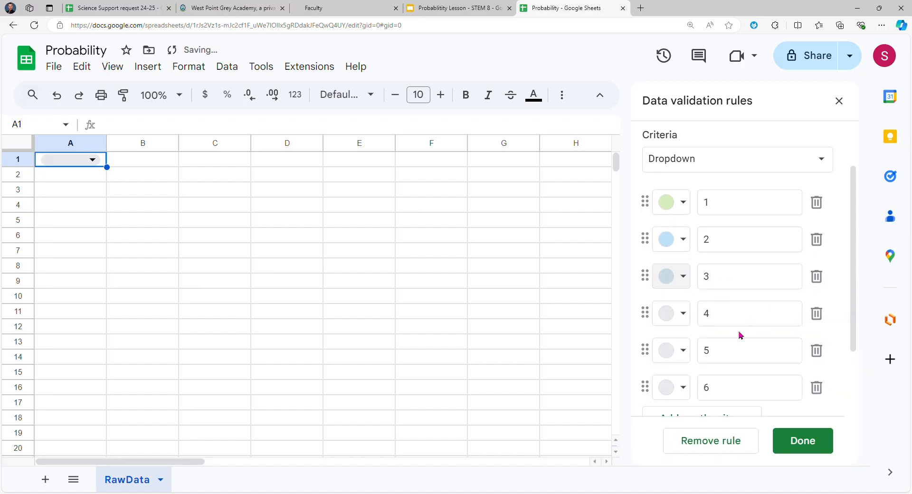
- Colour option 4 dark red, option 5 light purple and option 6 light orange, and save the dropdown rule
{"action": "left_click", "coordinate": [686, 321]}
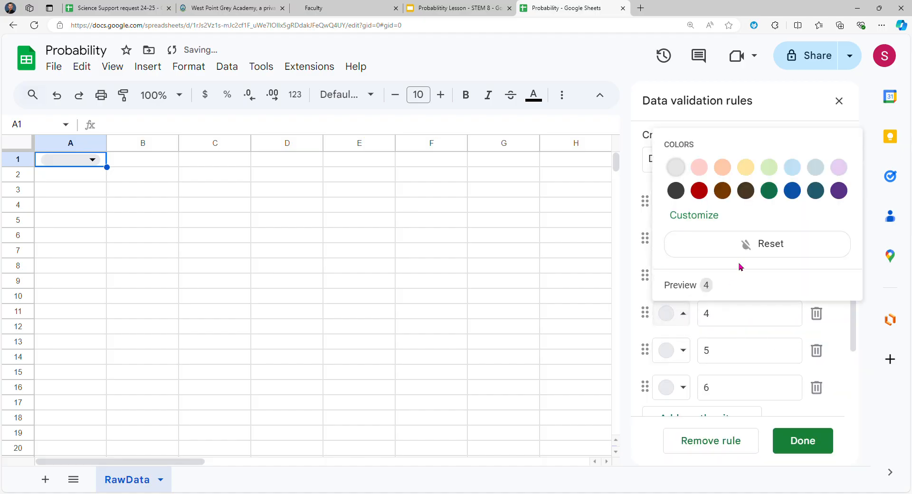
{"action": "left_click", "coordinate": [699, 191]}
{"action": "left_click", "coordinate": [687, 356]}
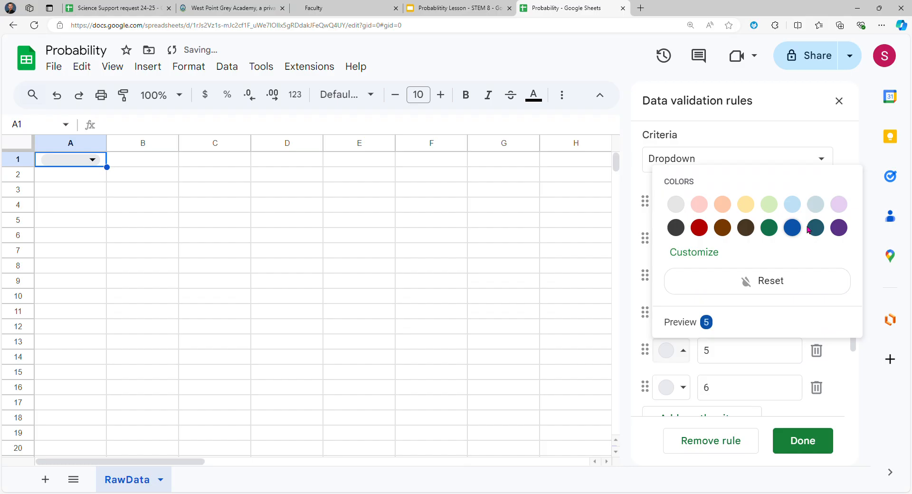
{"action": "left_click", "coordinate": [839, 204]}
{"action": "left_click", "coordinate": [683, 387]}
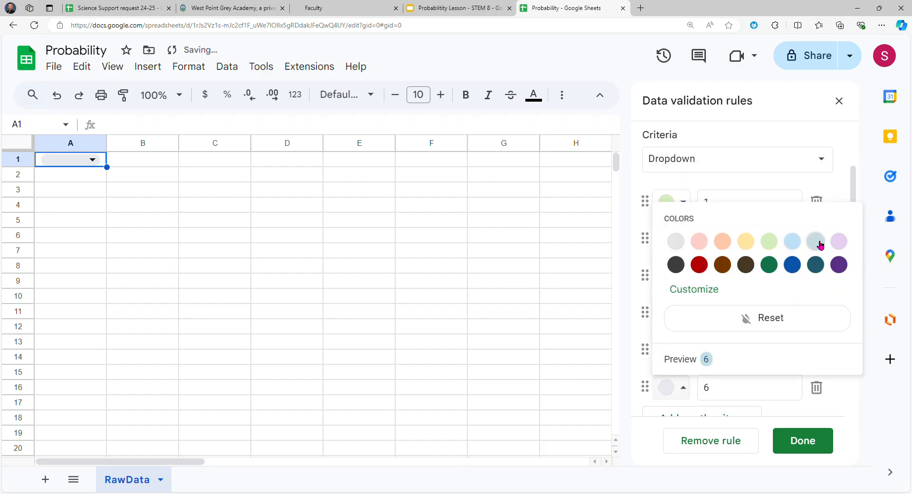
{"action": "left_click", "coordinate": [722, 243]}
{"action": "scroll", "coordinate": [798, 399], "scroll_direction": "down", "scroll_amount": 2}
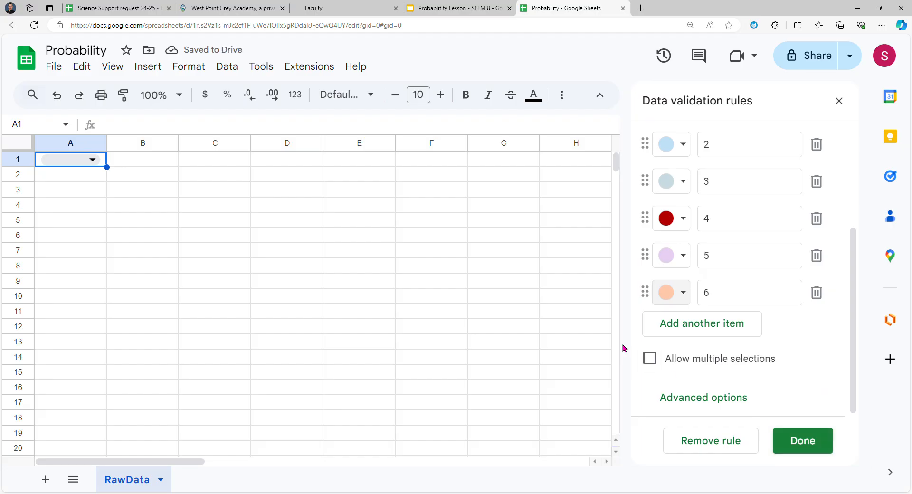
{"action": "left_click", "coordinate": [804, 441]}
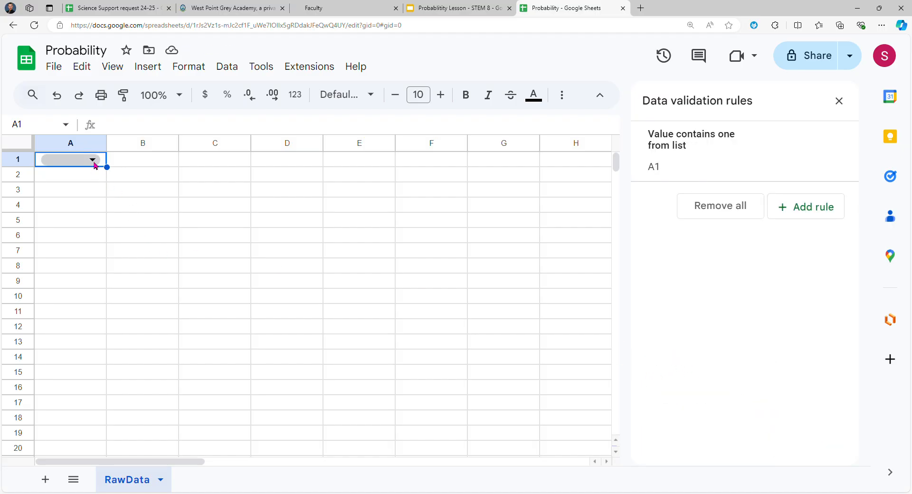
- Extend the dropdown rule's range to RawData!A1:A36 and save it
{"action": "left_click", "coordinate": [724, 157]}
{"action": "left_click", "coordinate": [741, 172]}
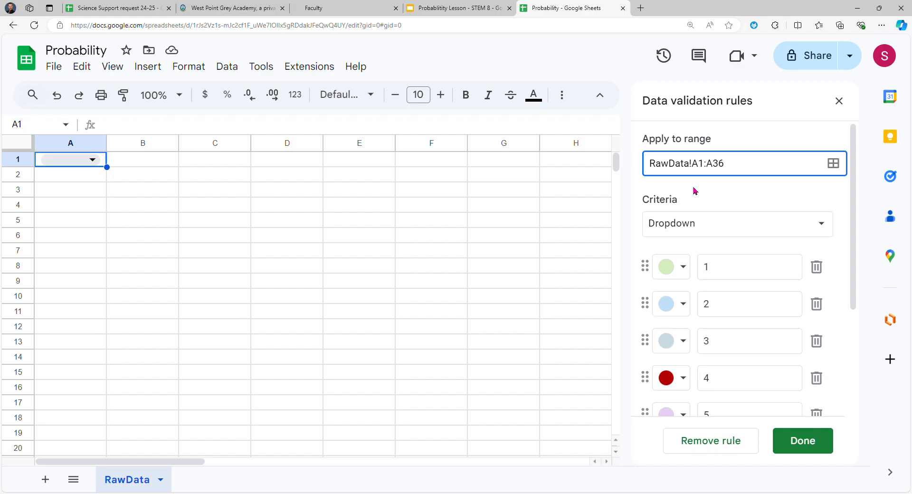
{"action": "left_click", "coordinate": [831, 446]}
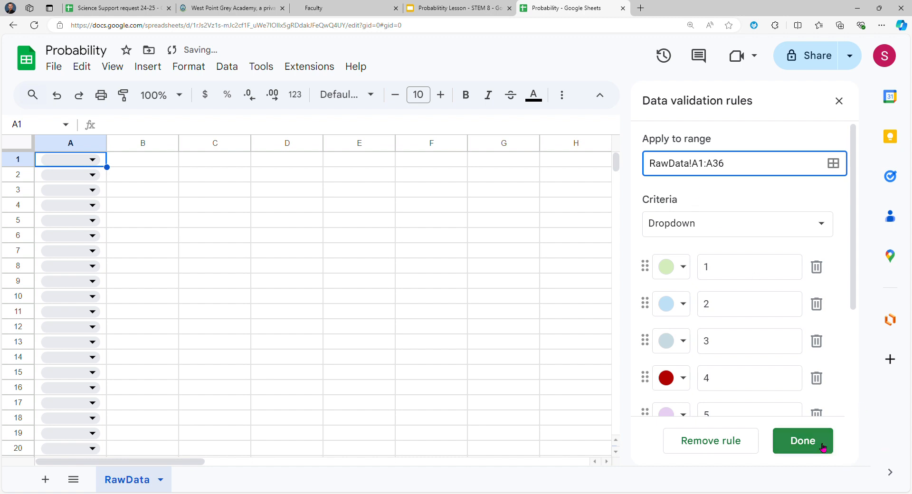
- Fill cells B1 to B6 with the numbers 1 through 6
{"action": "left_click", "coordinate": [147, 160]}
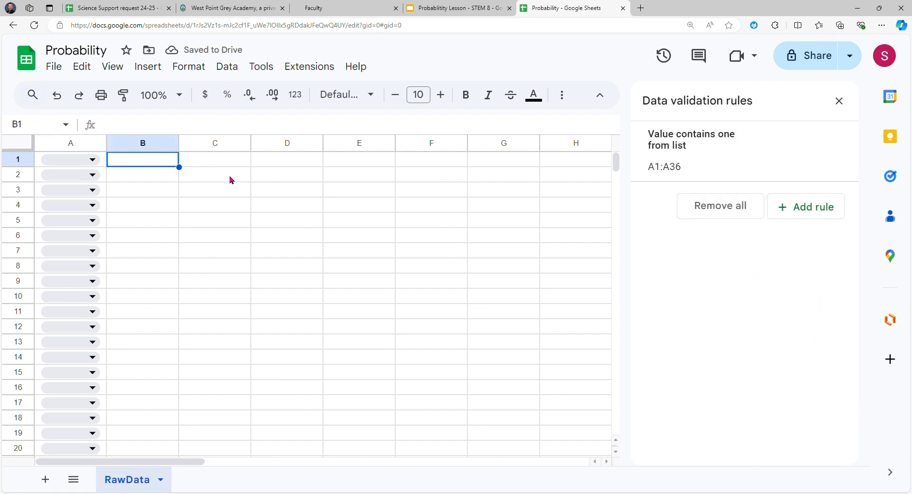
{"action": "type", "text": "1"}
{"action": "key", "text": "Return"}
{"action": "type", "text": "2"}
{"action": "key", "text": "Return"}
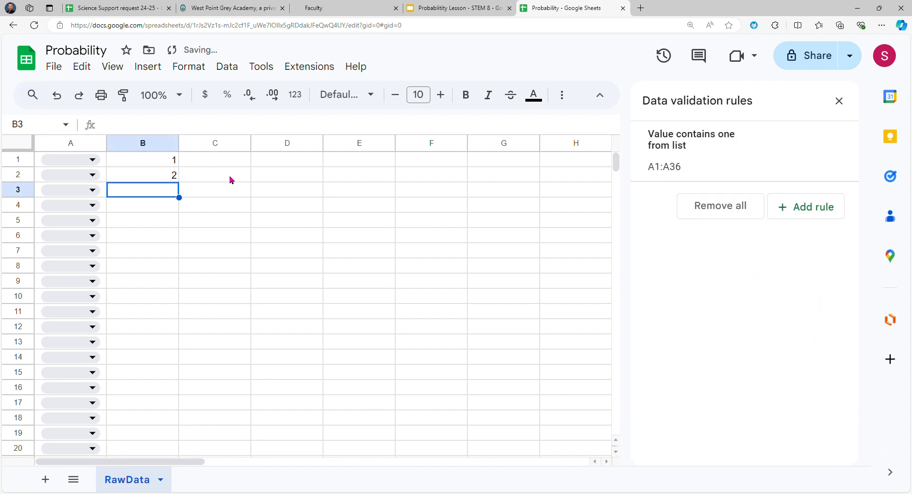
{"action": "type", "text": "3"}
{"action": "key", "text": "Return"}
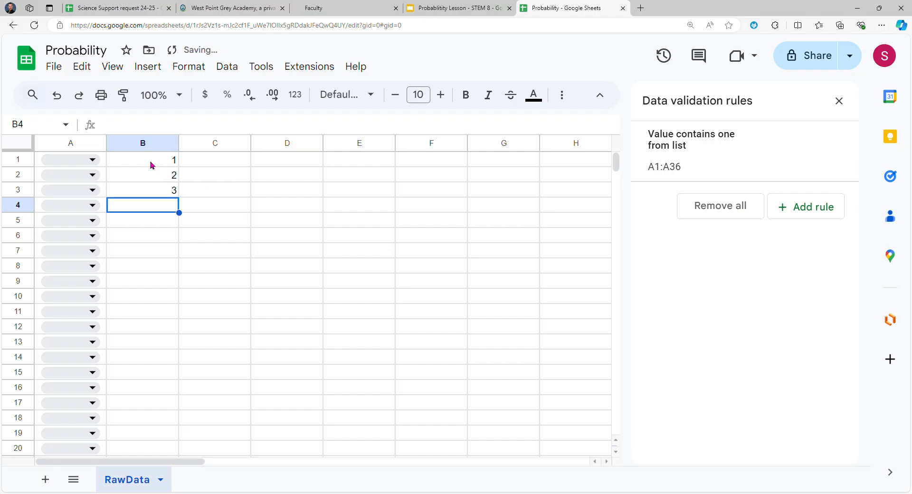
{"action": "left_click_drag", "start_coordinate": [150, 161], "coordinate": [186, 237]}
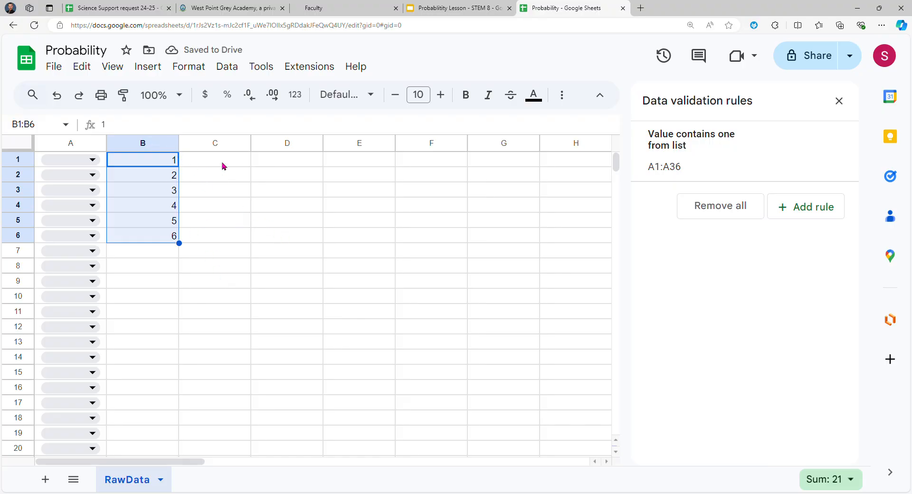
- Choose 1 in cell A1's dropdown and 3 in cell A2's dropdown
{"action": "left_click", "coordinate": [97, 164]}
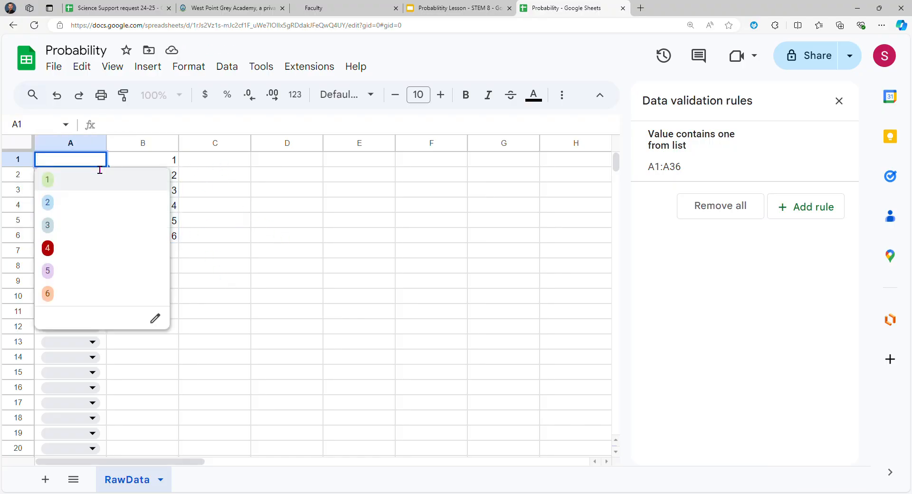
{"action": "left_click", "coordinate": [67, 186]}
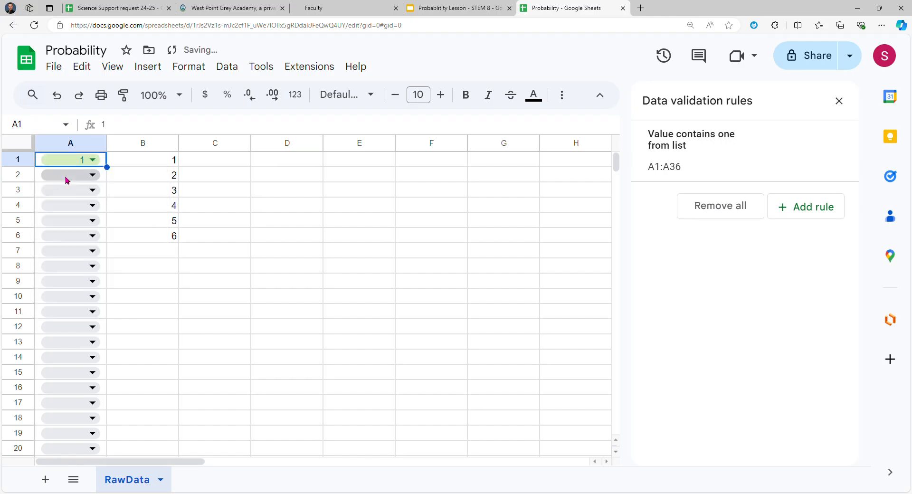
{"action": "left_click", "coordinate": [67, 177]}
{"action": "left_click", "coordinate": [71, 240]}
- Enter 3, 4, 1 and 5 in dropdown cells A3 to A6
{"action": "left_click", "coordinate": [83, 190]}
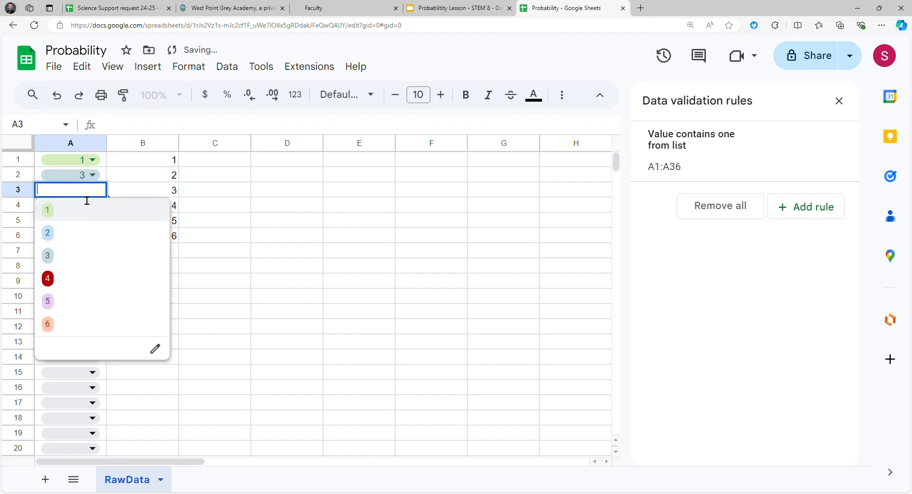
{"action": "type", "text": "3"}
{"action": "key", "text": "Return"}
{"action": "type", "text": "4"}
{"action": "key", "text": "Return"}
{"action": "type", "text": "1"}
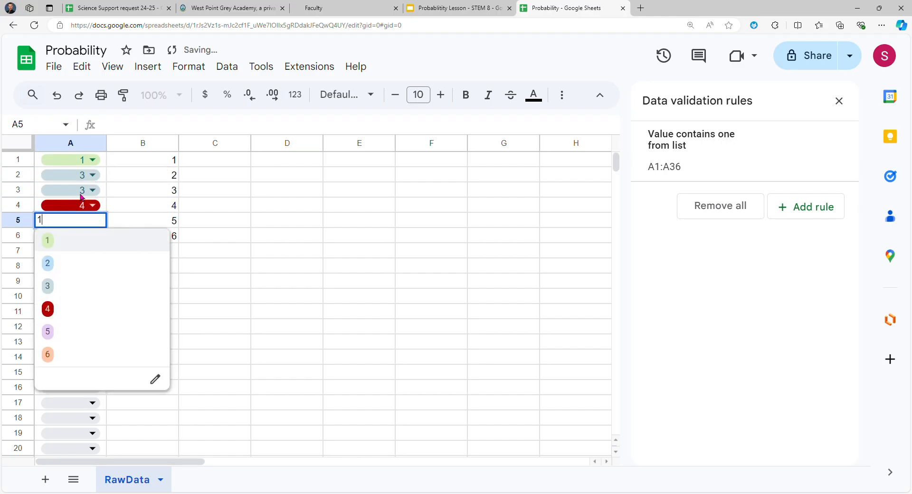
{"action": "key", "text": "Return"}
{"action": "type", "text": "5"}
{"action": "key", "text": "Return"}
- Try to enter 7, a value outside the dropdown list, in cell A7
{"action": "type", "text": "7"}
{"action": "key", "text": "Return"}
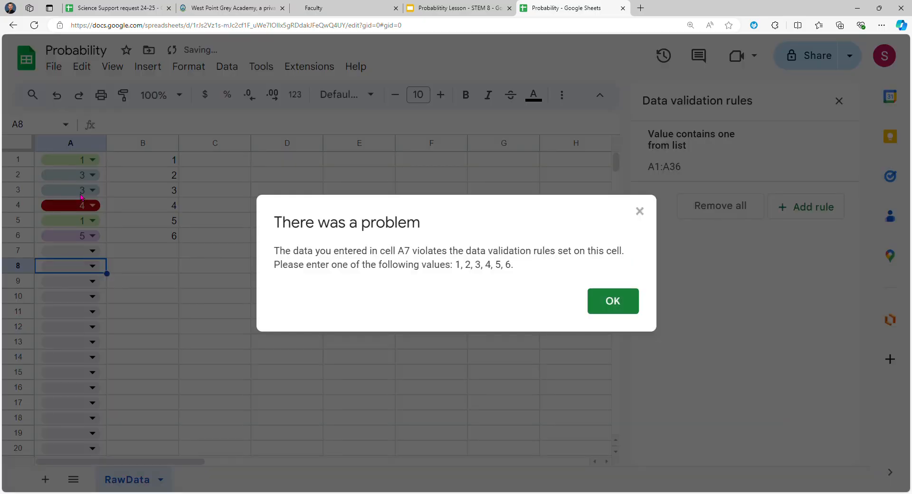
{"action": "key", "text": "Return"}
{"action": "key", "text": "Up"}
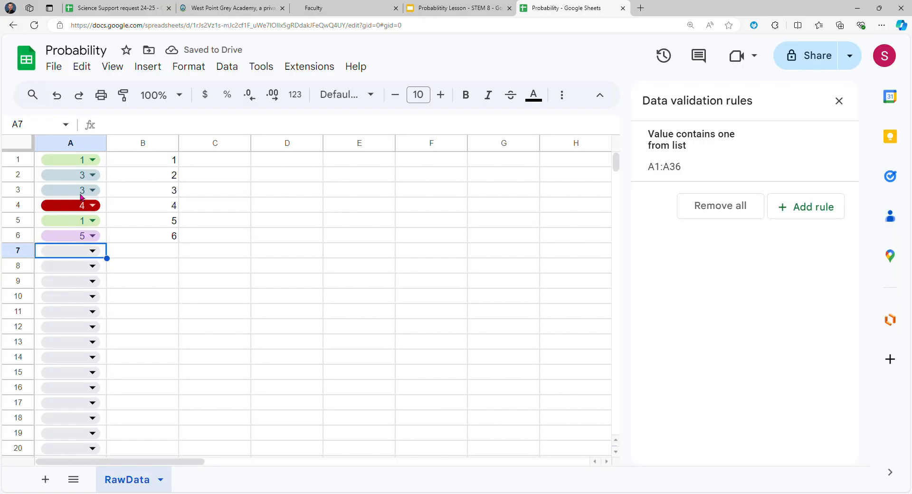
{"action": "key", "text": "Return"}
{"action": "key", "text": "Return"}
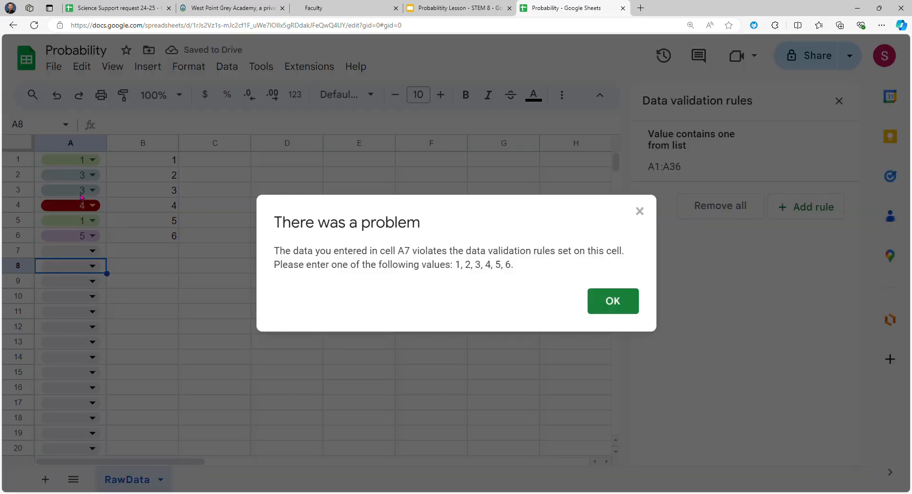
{"action": "left_click", "coordinate": [622, 307]}
- Enter 4, 1, 2, 3, 4, 5 and 6 in dropdown cells A7 to A13
{"action": "double_click", "coordinate": [103, 255]}
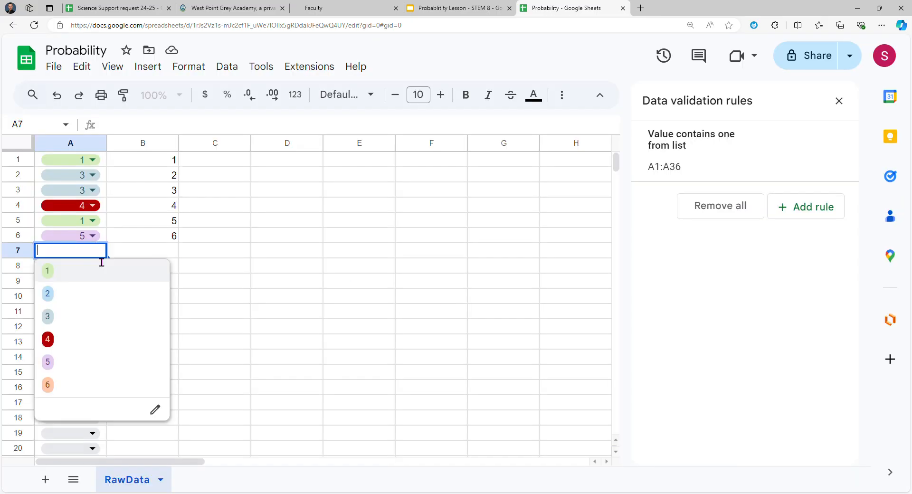
{"action": "type", "text": "4"}
{"action": "key", "text": "Return"}
{"action": "key", "text": "Return"}
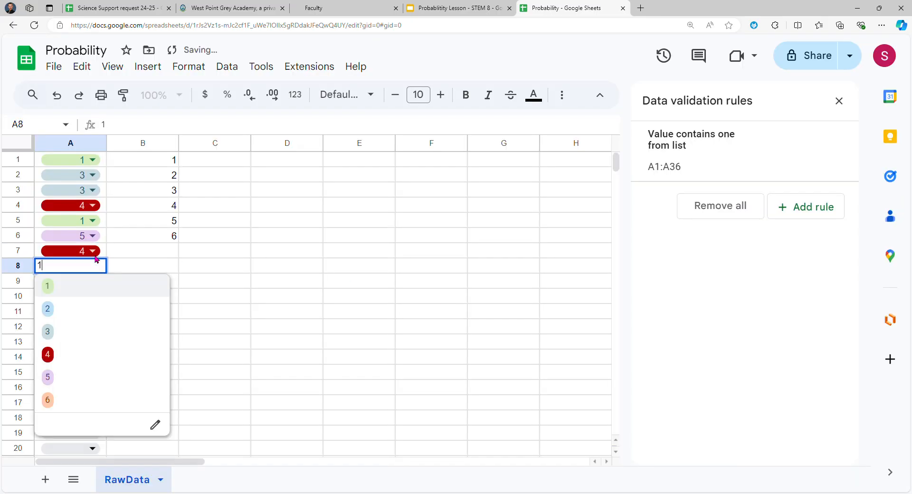
{"action": "type", "text": "1"}
{"action": "key", "text": "Return"}
{"action": "type", "text": "2"}
{"action": "key", "text": "Return"}
{"action": "type", "text": "3"}
{"action": "key", "text": "Return"}
{"action": "type", "text": "4"}
{"action": "key", "text": "Return"}
{"action": "type", "text": "5"}
{"action": "key", "text": "Return"}
{"action": "type", "text": "6"}
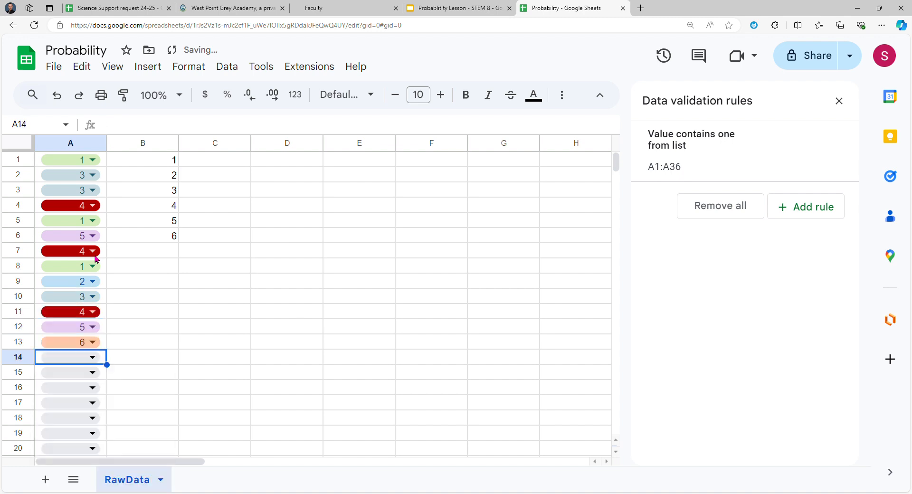
{"action": "key", "text": "Return"}
- Enter 1, 2, 3, 1, 3, 5, 1 and 2 in dropdown cells A14 to A21
{"action": "type", "text": "3"}
{"action": "key", "text": "Return"}
{"action": "type", "text": "1"}
{"action": "key", "text": "Return"}
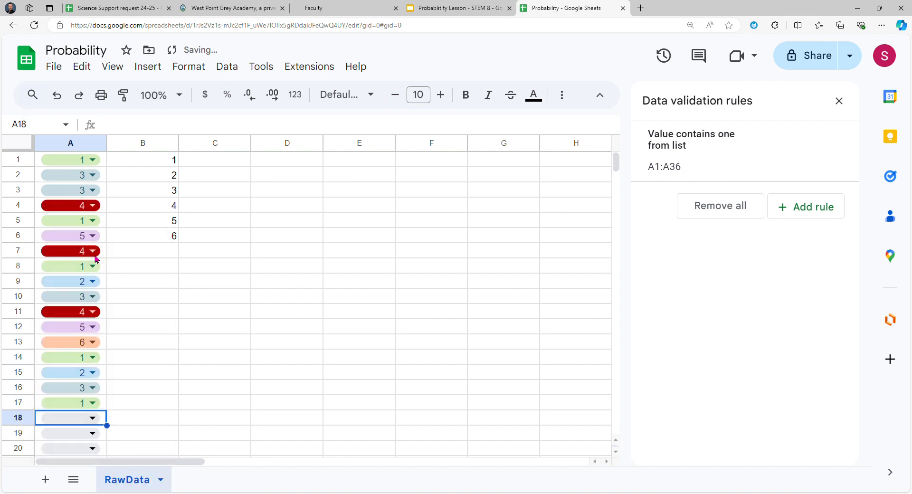
{"action": "type", "text": "3"}
{"action": "key", "text": "Return"}
{"action": "type", "text": "5"}
{"action": "key", "text": "Return"}
{"action": "type", "text": "1"}
{"action": "key", "text": "Return"}
{"action": "type", "text": "2"}
{"action": "key", "text": "Return"}
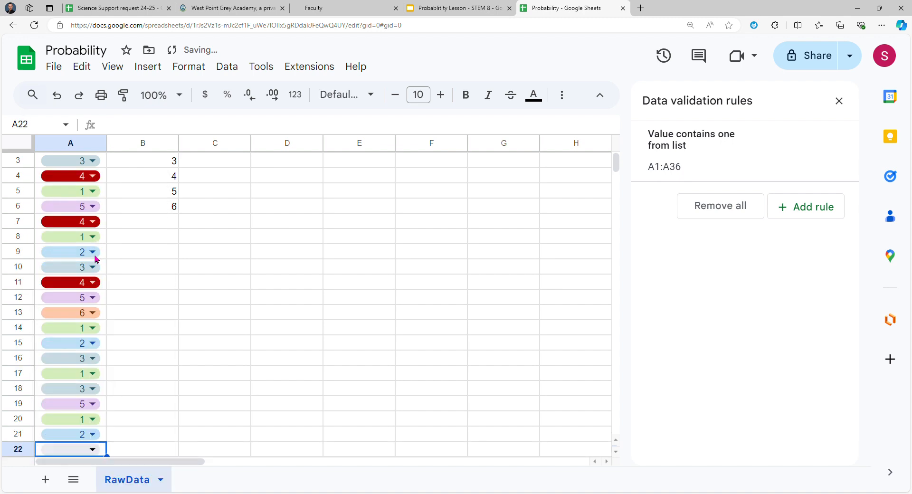
- Enter 4, 1, 3, 5, 1, 3, 5, 2, 2, 4, 4, 1, 3, 5 and 2 in cells A22 to A36
{"action": "type", "text": "3"}
{"action": "key", "text": "Return"}
{"action": "type", "text": "1 3 5 1 3"}
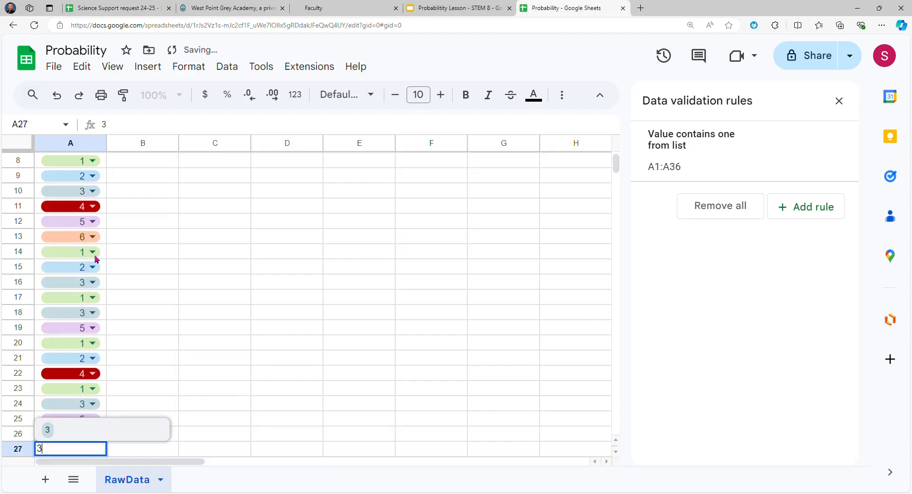
{"action": "type", "text": " 5 2 2 4 4 1 "}
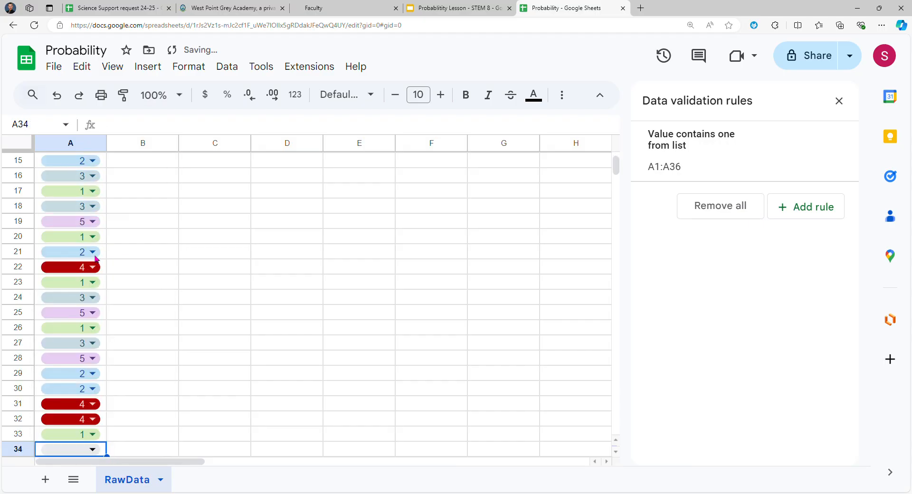
{"action": "type", "text": "3 5"}
{"action": "key", "text": "Return"}
{"action": "type", "text": "2"}
{"action": "key", "text": "Return"}
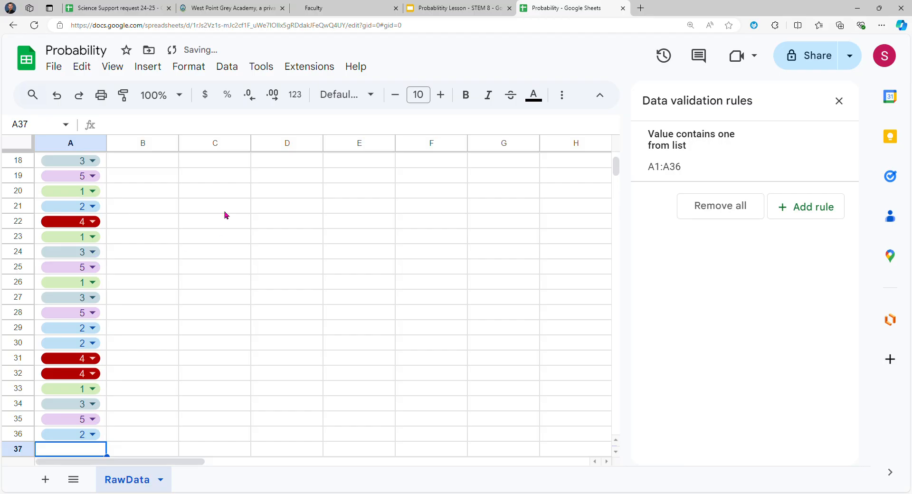
- Enter =COUNTIF(A1:A36,B1) in cell C1 to count how often outcome 1 occurs
{"action": "scroll", "coordinate": [223, 213], "scroll_direction": "up", "scroll_amount": 6}
{"action": "left_click", "coordinate": [217, 165]}
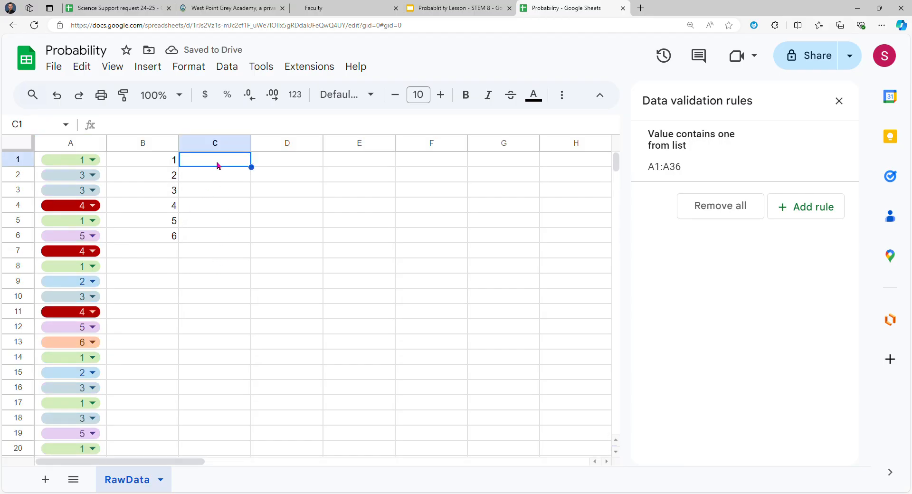
{"action": "type", "text": "=count"}
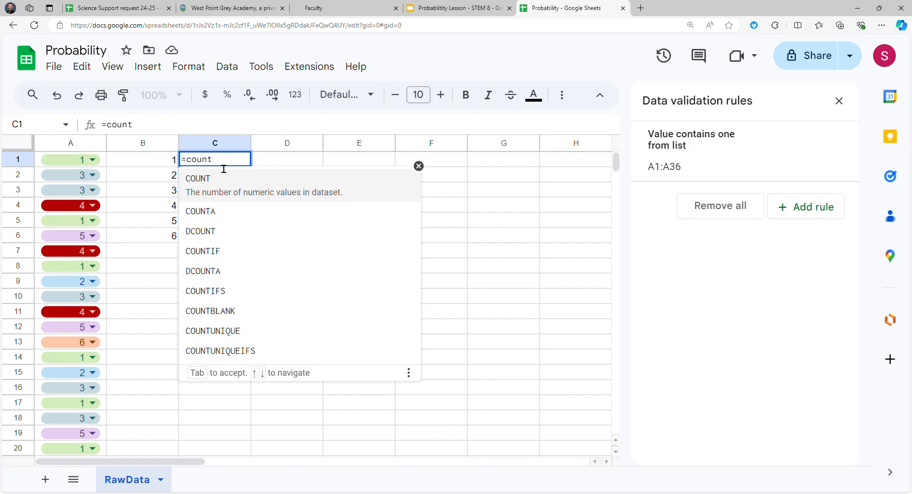
{"action": "key", "text": "Down"}
{"action": "key", "text": "Down"}
{"action": "key", "text": "Down"}
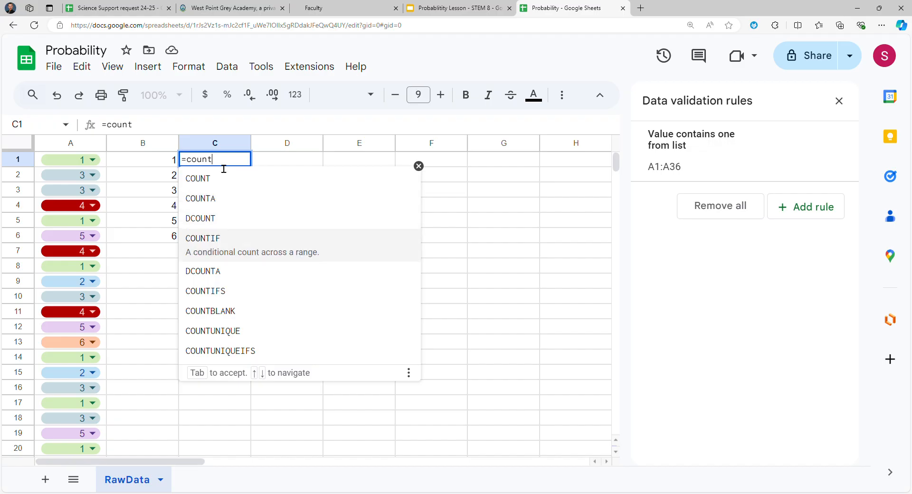
{"action": "key", "text": "Tab"}
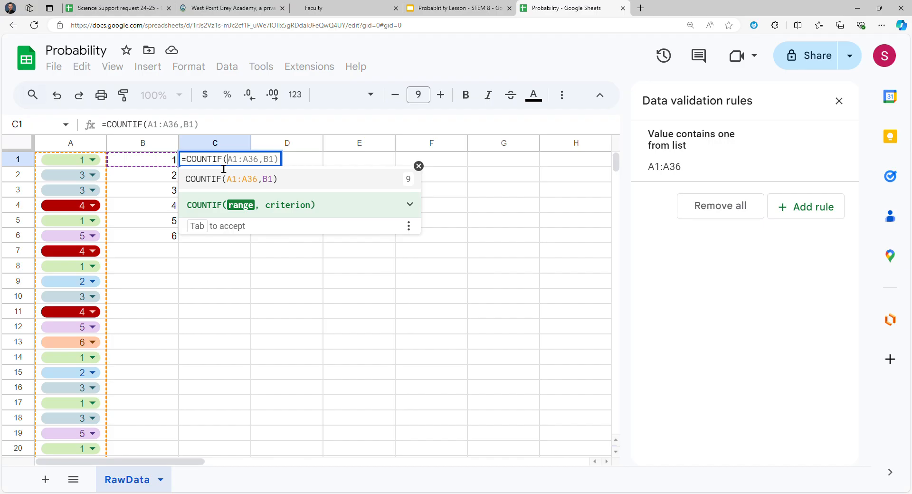
{"action": "type", "text": "A1"}
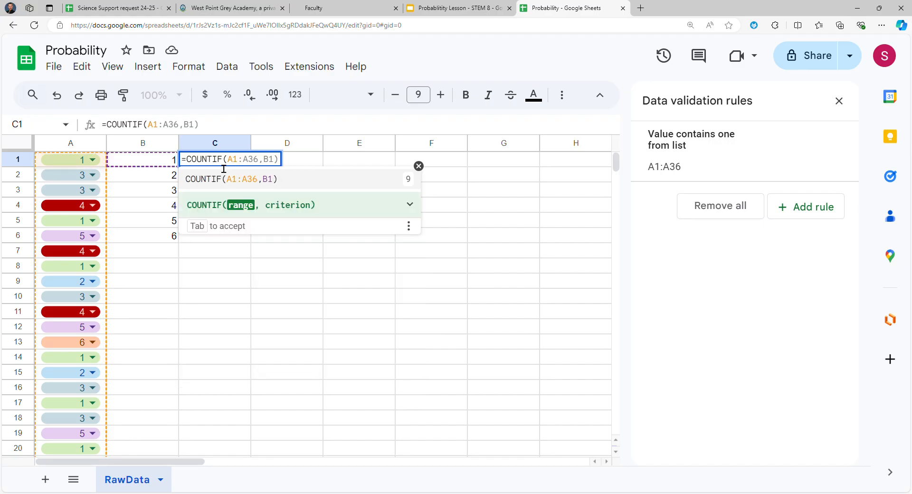
{"action": "type", "text": ":"}
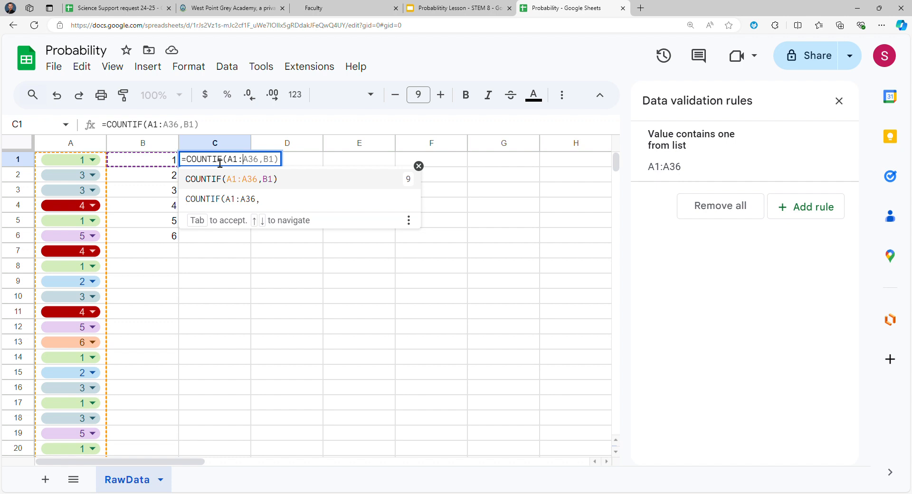
{"action": "key", "text": "Down"}
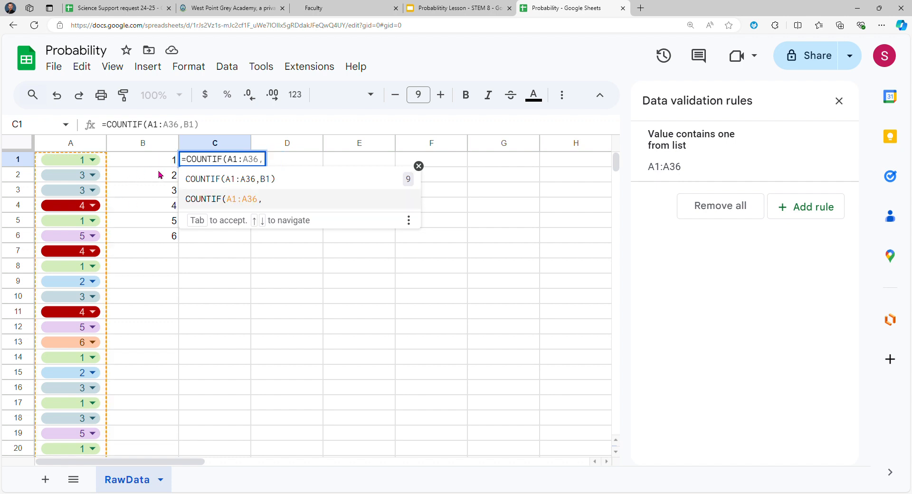
{"action": "left_click", "coordinate": [295, 184]}
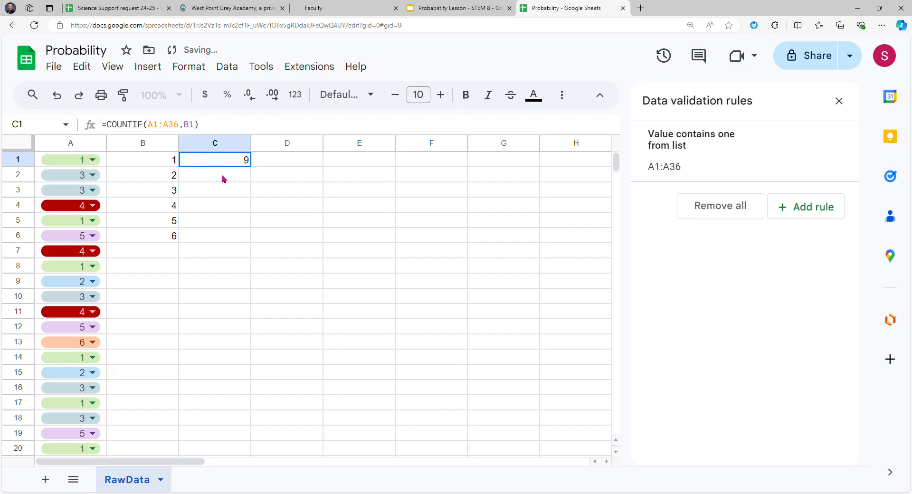
- Name the range A1:A36 rollData1
{"action": "left_click", "coordinate": [223, 179]}
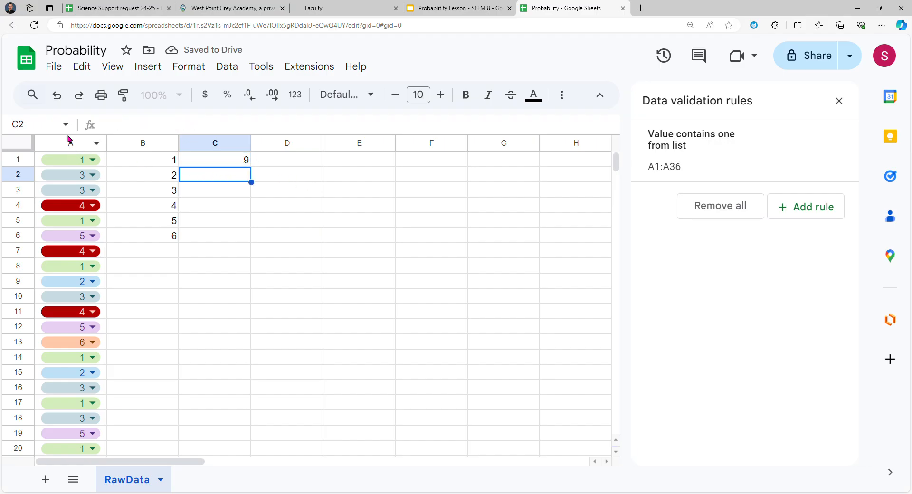
{"action": "left_click", "coordinate": [49, 125]}
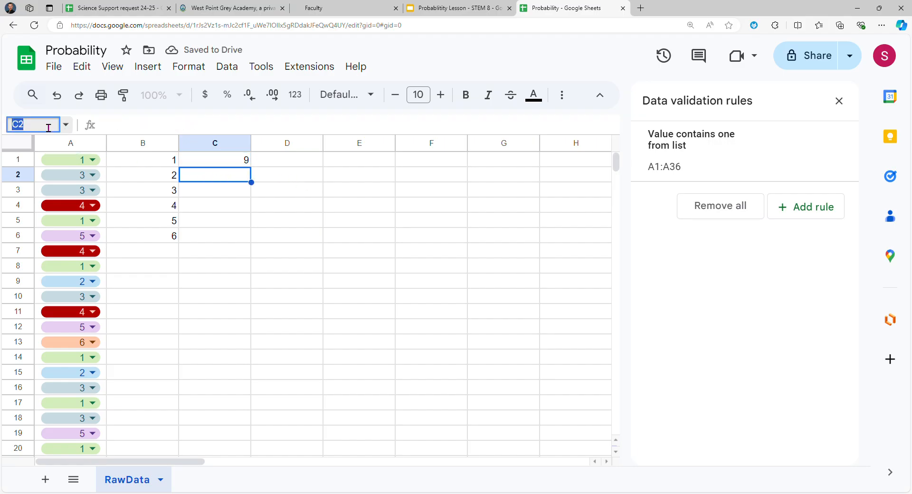
{"action": "left_click", "coordinate": [71, 143]}
{"action": "left_click", "coordinate": [45, 125]}
{"action": "left_click", "coordinate": [19, 125]}
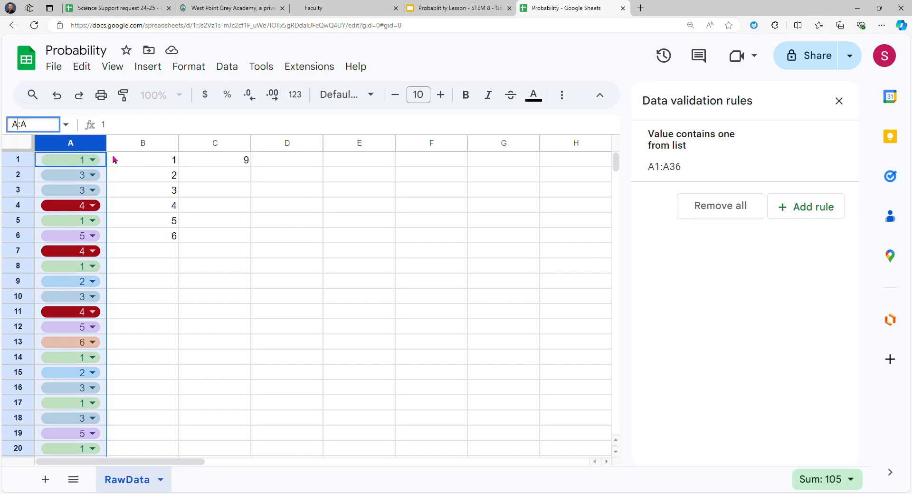
{"action": "type", "text": "1"}
{"action": "key", "text": "Return"}
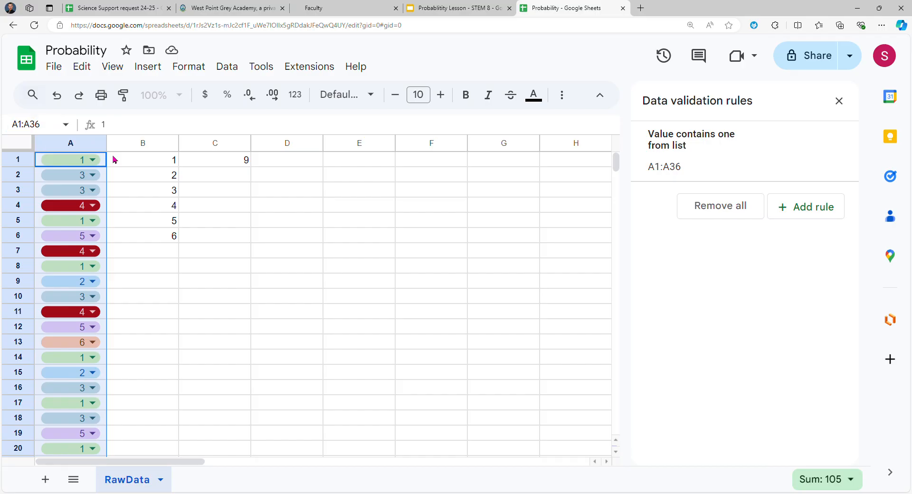
{"action": "left_click", "coordinate": [61, 129]}
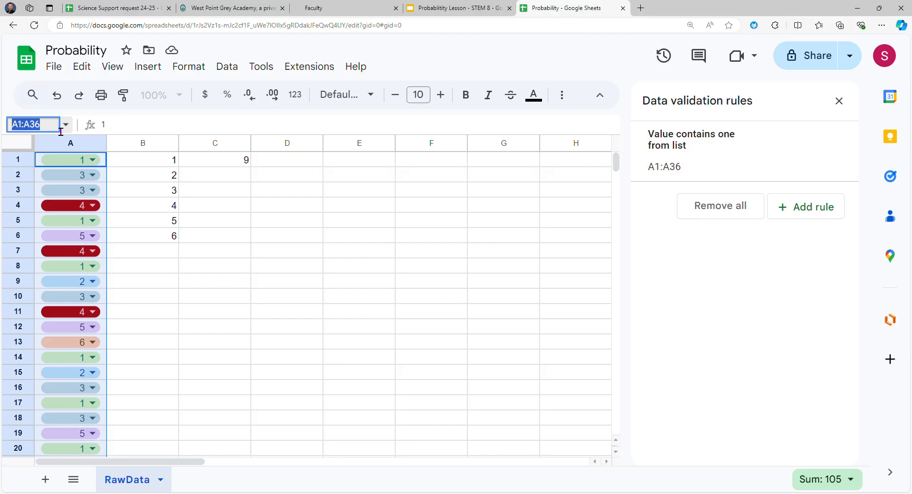
{"action": "type", "text": "d"}
{"action": "type", "text": "ollData1"}
{"action": "key", "text": "Return"}
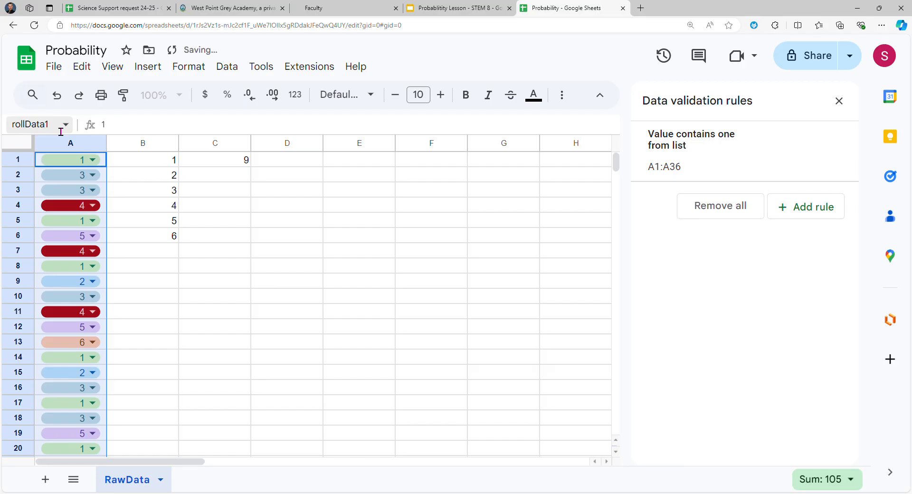
- Begin a COUNTIF formula in cell C2
{"action": "left_click", "coordinate": [211, 176]}
{"action": "type", "text": "="}
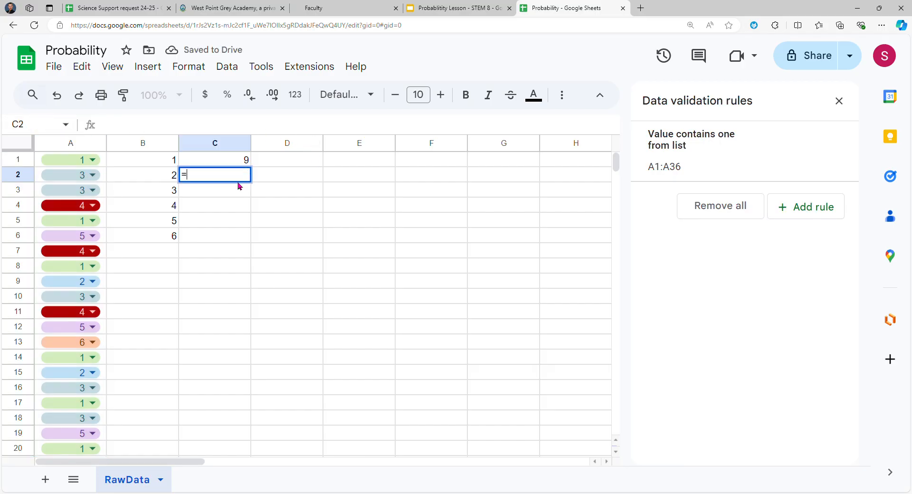
{"action": "type", "text": "countif("}
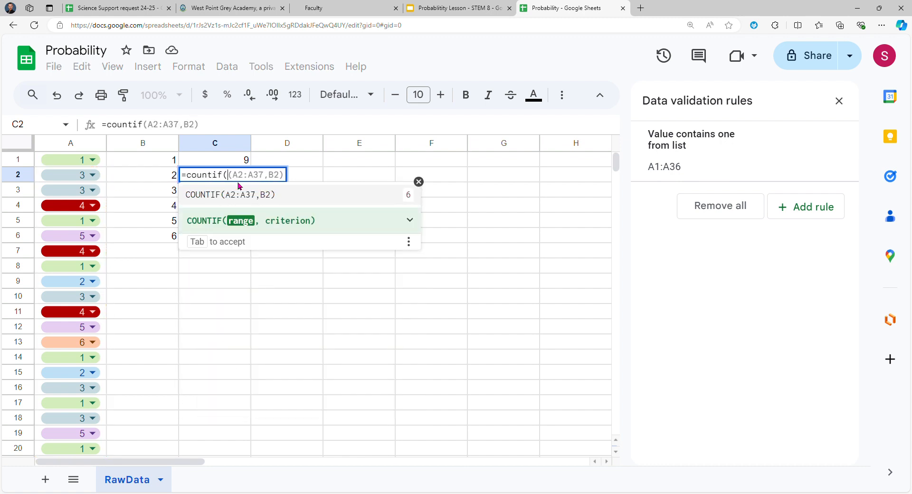
{"action": "key", "text": "Tab"}
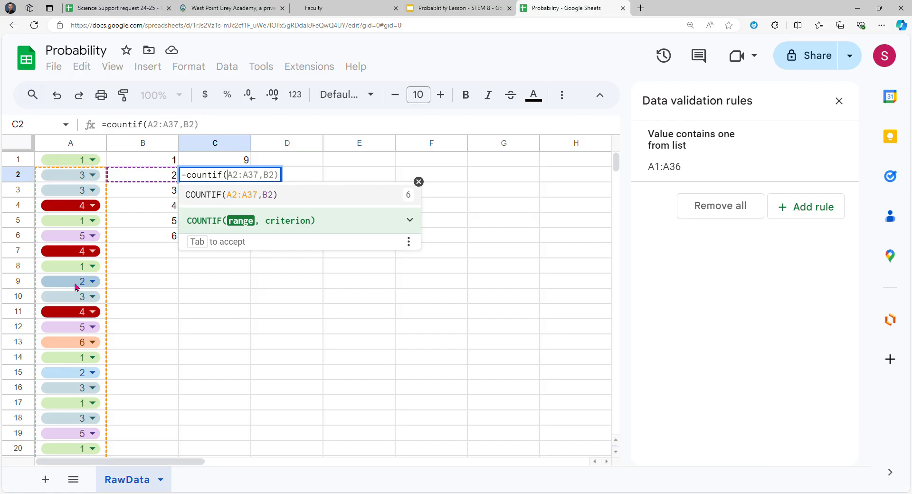
{"action": "key", "text": "shift+Right"}
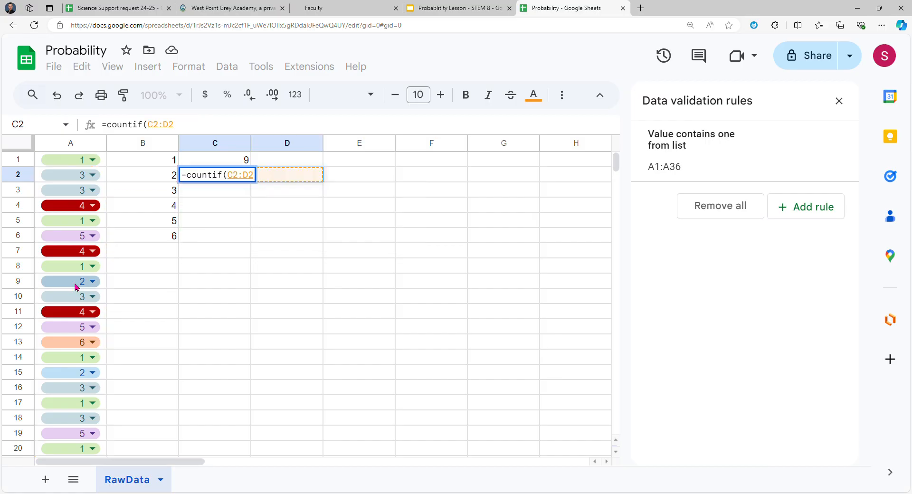
{"action": "key", "text": "Left"}
{"action": "type", "text": ")"}
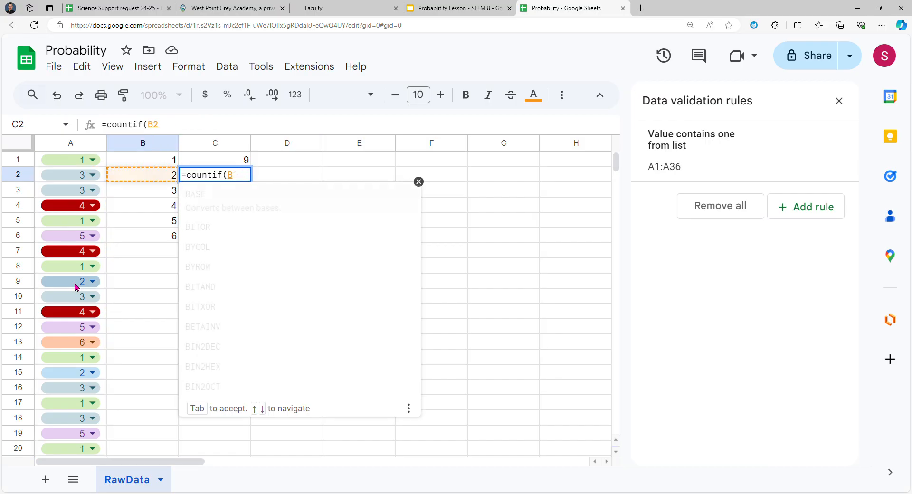
{"action": "key", "text": "BackSpace"}
{"action": "key", "text": "BackSpace"}
{"action": "key", "text": "BackSpace"}
- Complete the COUNTIF formula in C2 with the named range rollData1 and criterion B2
{"action": "type", "text": "ro"}
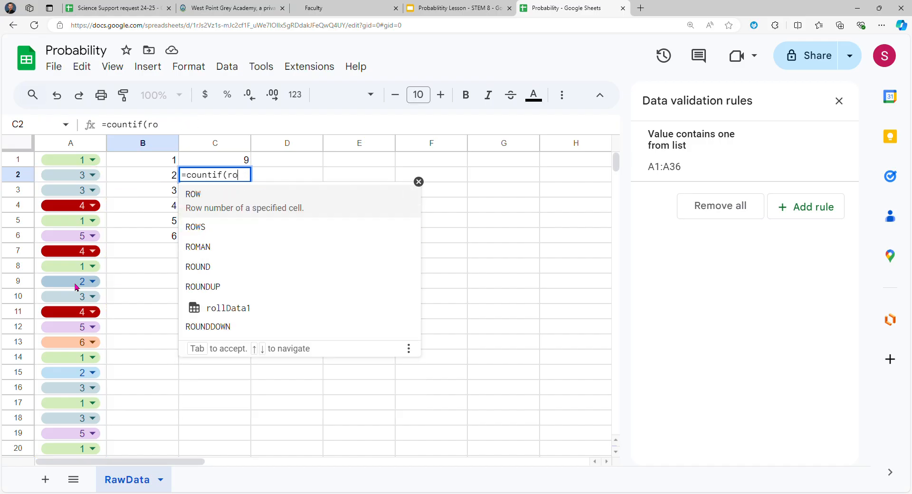
{"action": "key", "text": "Down"}
{"action": "key", "text": "Down"}
{"action": "key", "text": "Down"}
{"action": "key", "text": "Down"}
{"action": "key", "text": "Down"}
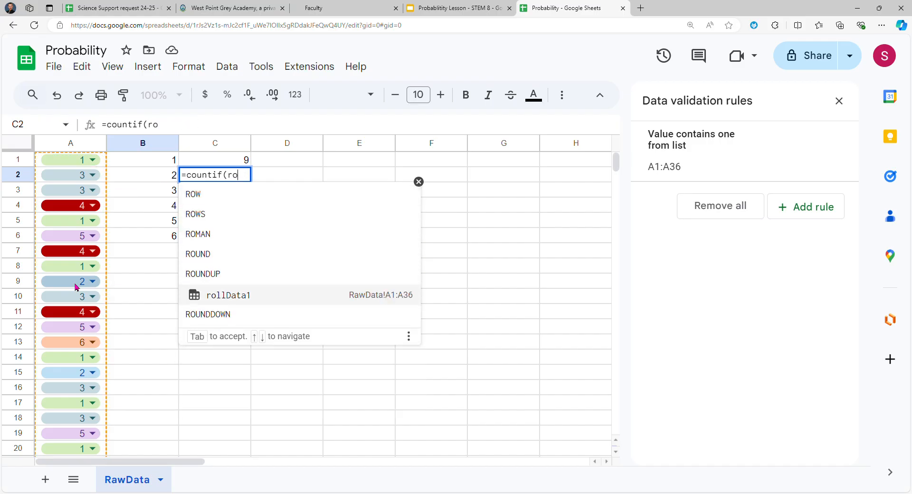
{"action": "key", "text": "Tab"}
{"action": "type", "text": ","}
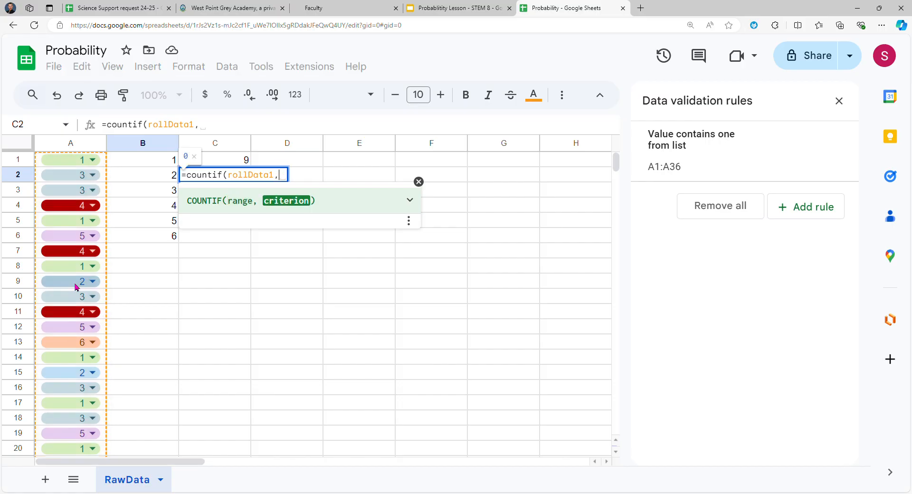
{"action": "key", "text": "Left"}
{"action": "type", "text": ")"}
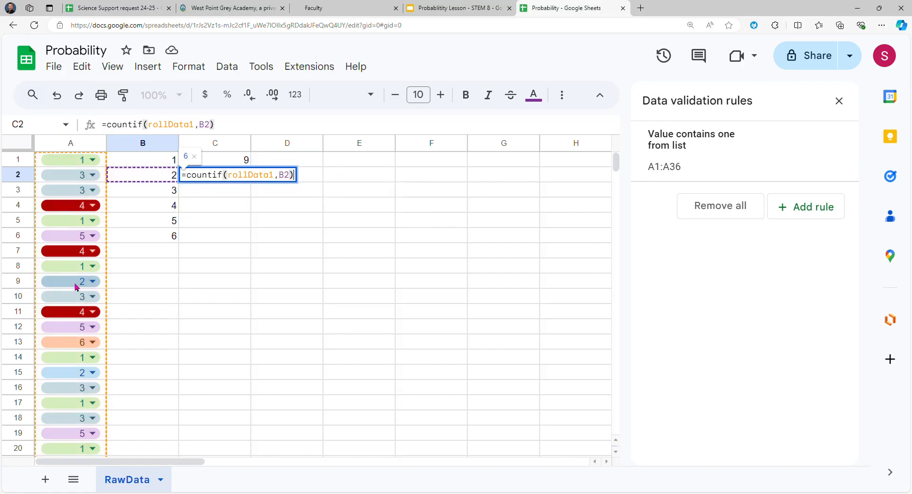
{"action": "key", "text": "Return"}
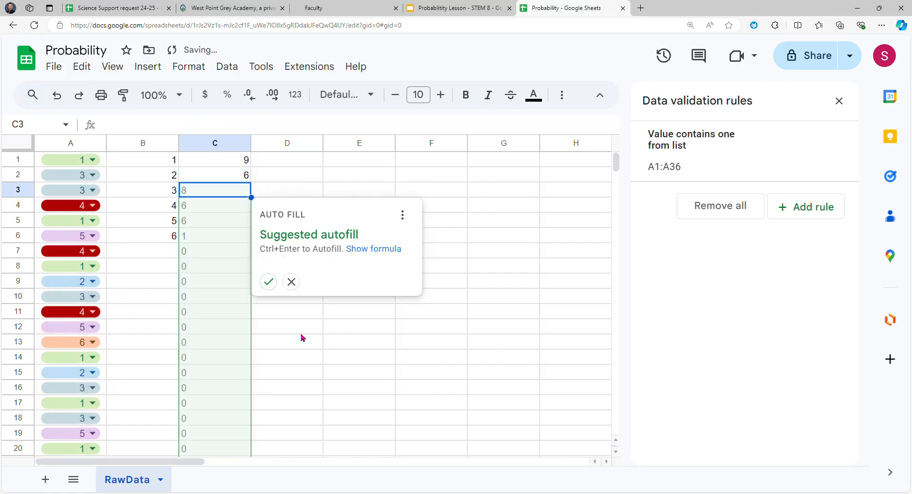
- Reject the suggested autofill and fill the C2 formula down to C6
{"action": "left_click", "coordinate": [291, 282]}
{"action": "left_click", "coordinate": [223, 175]}
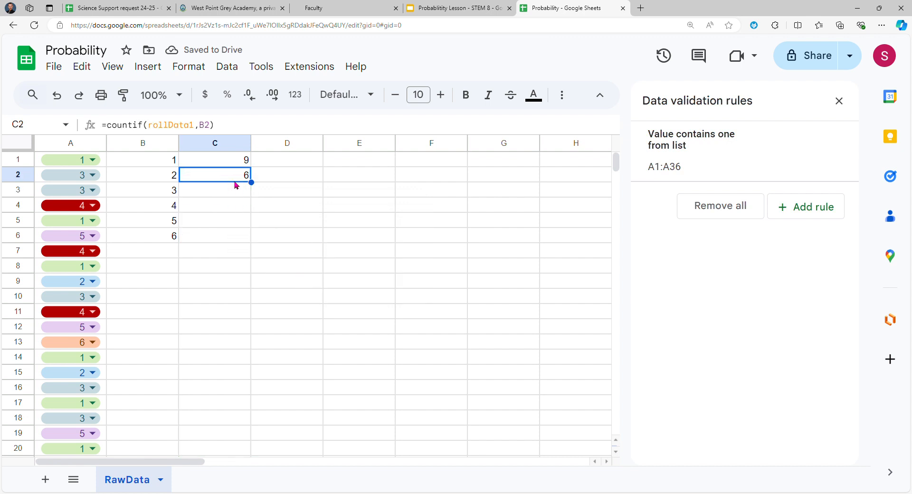
{"action": "left_click_drag", "start_coordinate": [252, 183], "coordinate": [252, 242]}
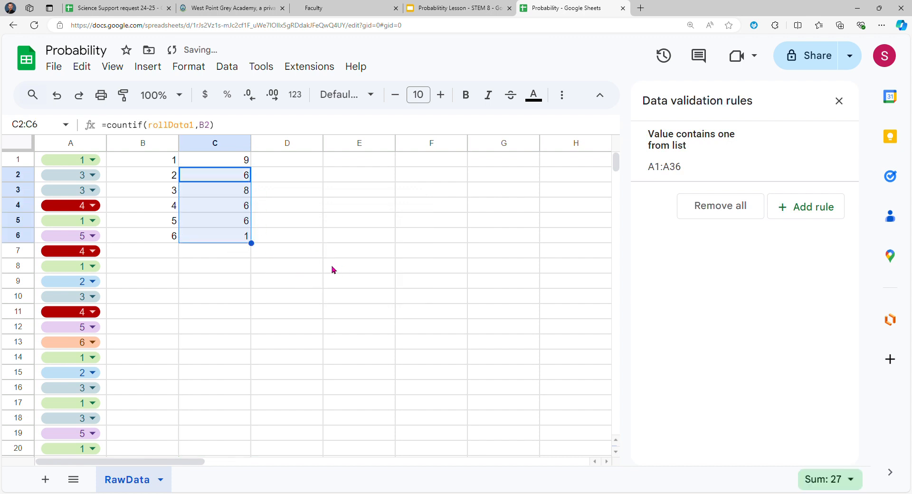
- Copy the whole of column A with its dropdown cells
{"action": "left_click", "coordinate": [307, 162]}
{"action": "left_click", "coordinate": [355, 164]}
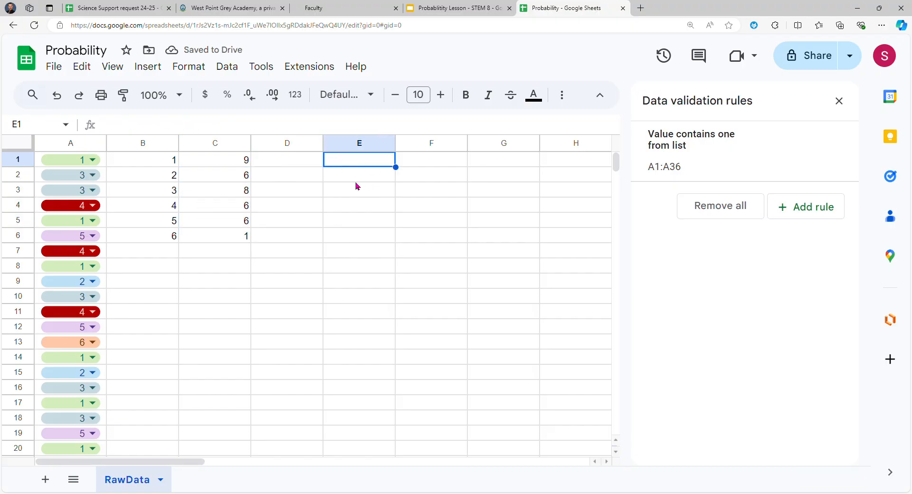
{"action": "left_click", "coordinate": [70, 144]}
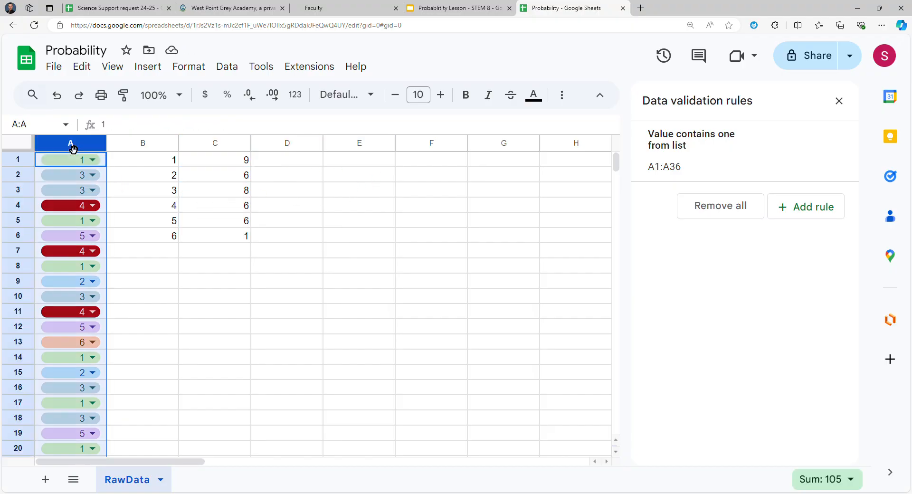
{"action": "key", "text": "ctrl+c"}
{"action": "left_click", "coordinate": [349, 165]}
{"action": "key", "text": "ctrl+v"}
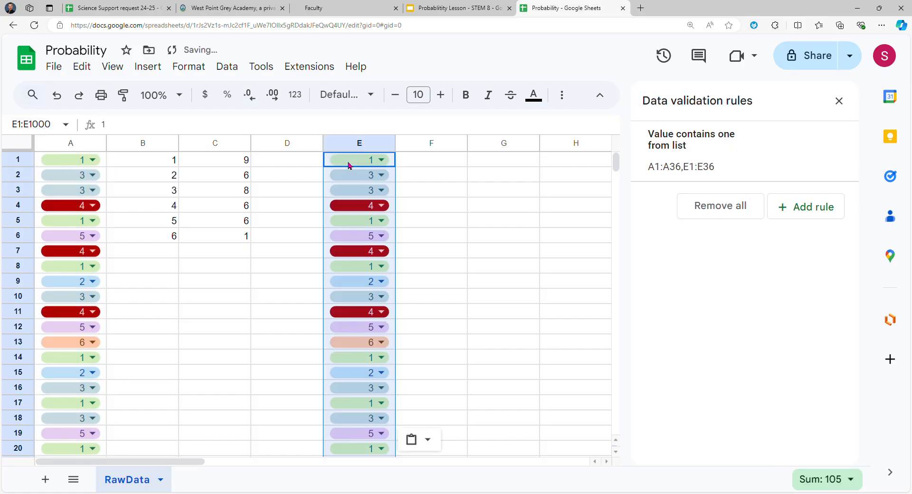
{"action": "left_click", "coordinate": [452, 223]}
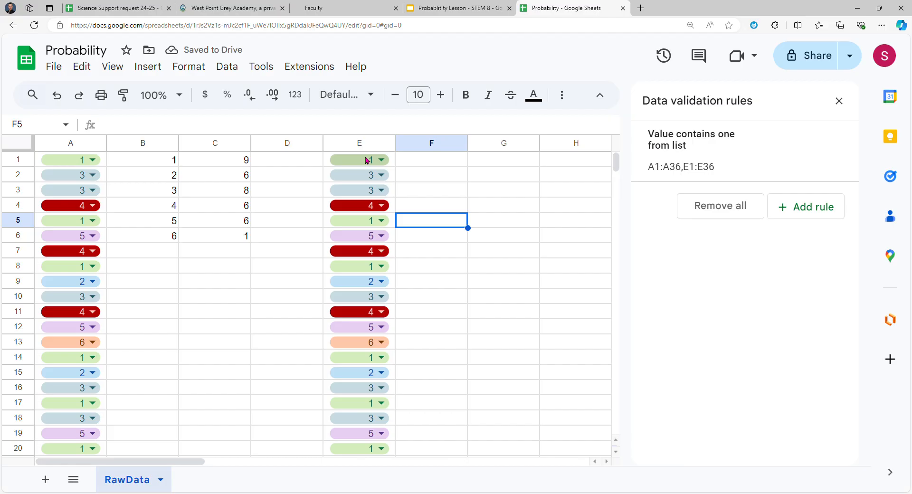
{"action": "key", "text": "ctrl+v"}
{"action": "left_click", "coordinate": [57, 97]}
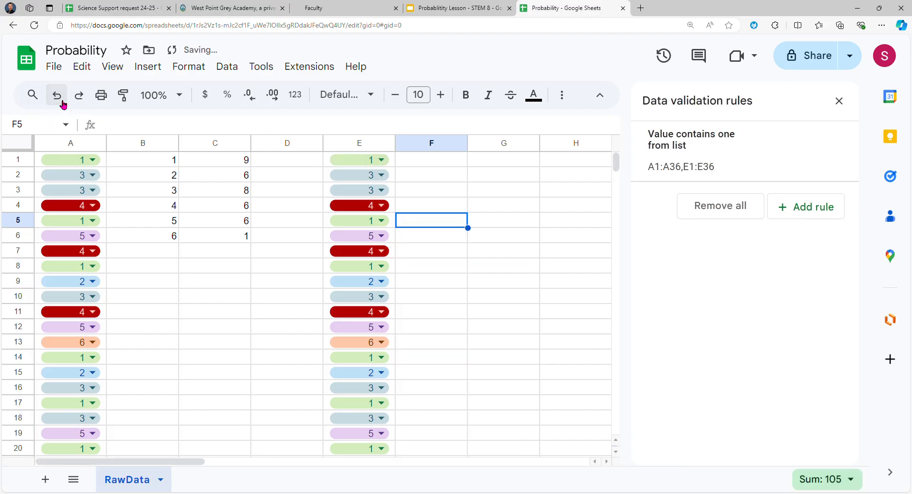
{"action": "left_click", "coordinate": [58, 96]}
- Paste the copied dropdown column into column E, starting at cell E1
{"action": "left_click", "coordinate": [305, 160]}
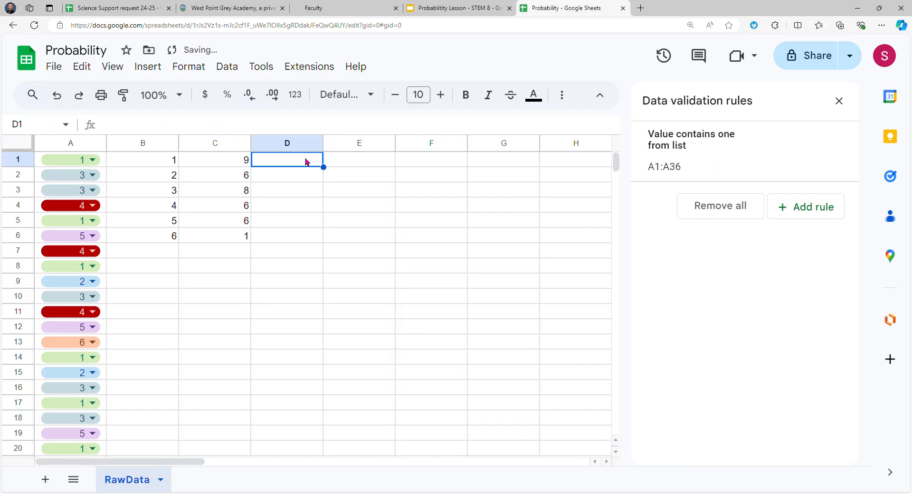
{"action": "key", "text": "Right"}
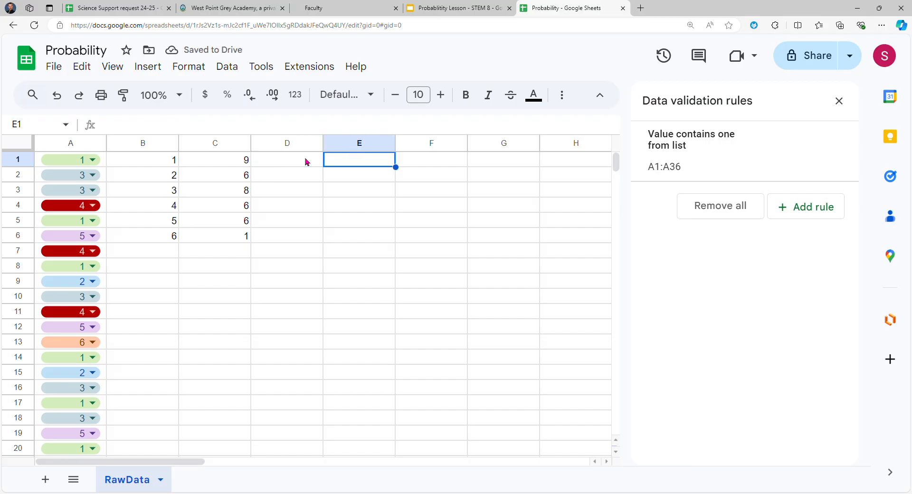
{"action": "key", "text": "ctrl+v"}
- List the dice outcomes 1 to 6 down cells F1:F6
{"action": "left_click", "coordinate": [422, 161]}
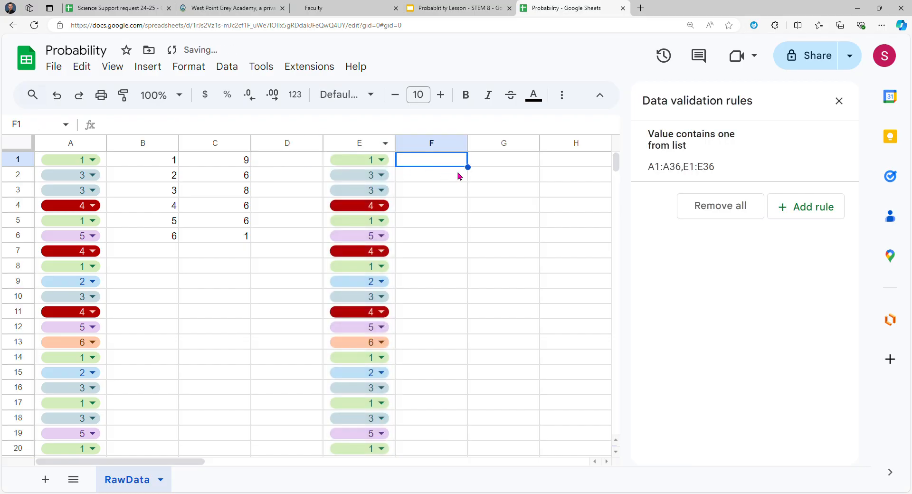
{"action": "type", "text": "1"}
{"action": "key", "text": "Return"}
{"action": "type", "text": "2"}
{"action": "key", "text": "Return"}
{"action": "type", "text": "3"}
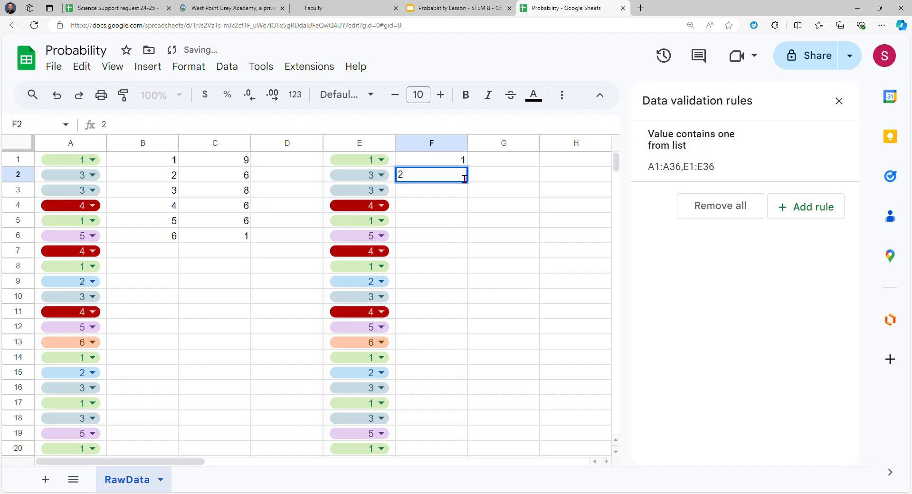
{"action": "key", "text": "Return"}
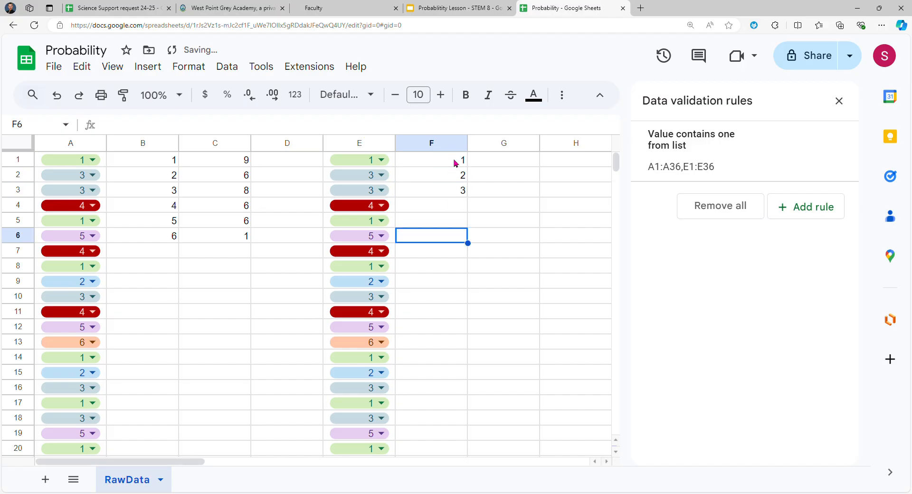
{"action": "left_click_drag", "start_coordinate": [456, 159], "coordinate": [520, 248]}
{"action": "left_click", "coordinate": [503, 226]}
{"action": "left_click", "coordinate": [495, 165]}
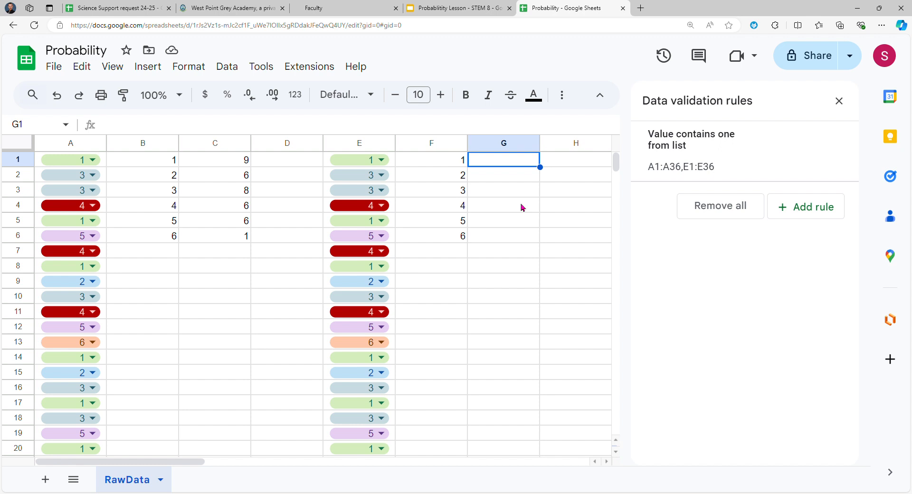
- Select exactly the range E1:E36 of copied dropdown cells and check its extent
{"action": "left_click", "coordinate": [369, 145]}
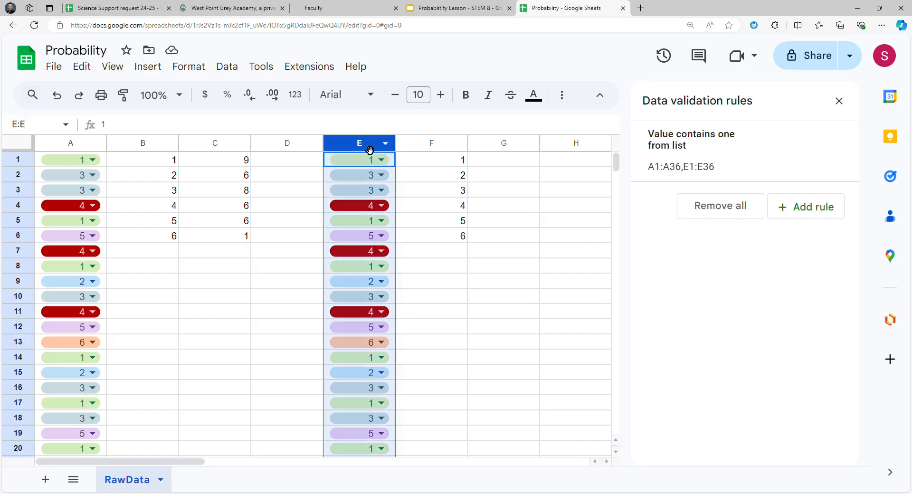
{"action": "left_click", "coordinate": [26, 127]}
{"action": "key", "text": "Delete"}
{"action": "key", "text": "Delete"}
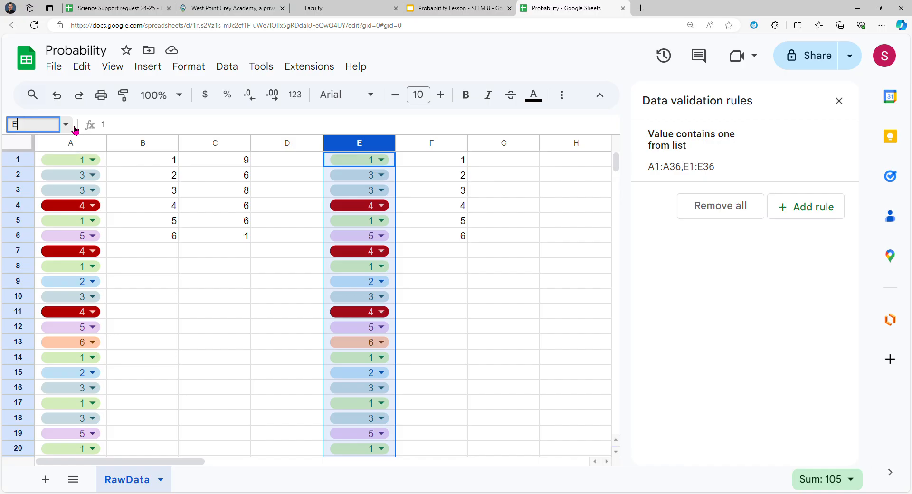
{"action": "type", "text": "1:E36"}
{"action": "key", "text": "Return"}
{"action": "scroll", "coordinate": [353, 274], "scroll_direction": "down", "scroll_amount": 7}
{"action": "scroll", "coordinate": [353, 274], "scroll_direction": "up", "scroll_amount": 7}
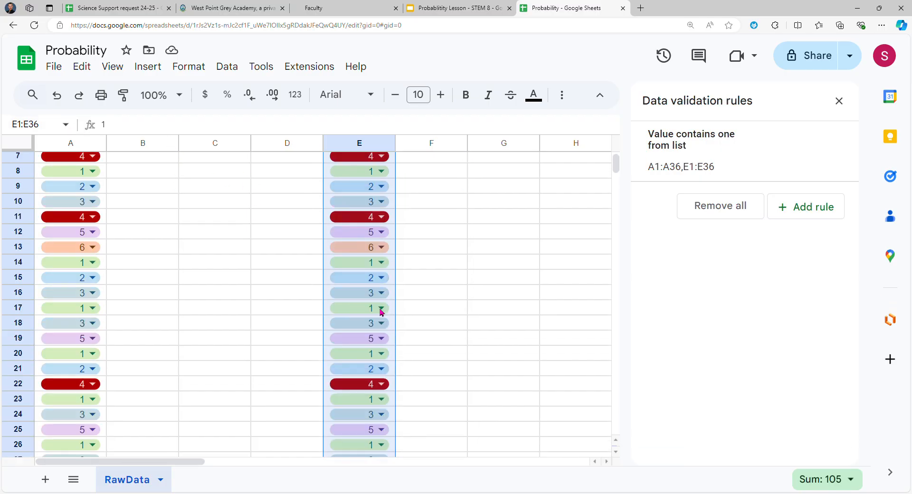
{"action": "scroll", "coordinate": [370, 192], "scroll_direction": "down", "scroll_amount": 4}
{"action": "scroll", "coordinate": [371, 191], "scroll_direction": "up", "scroll_amount": 4}
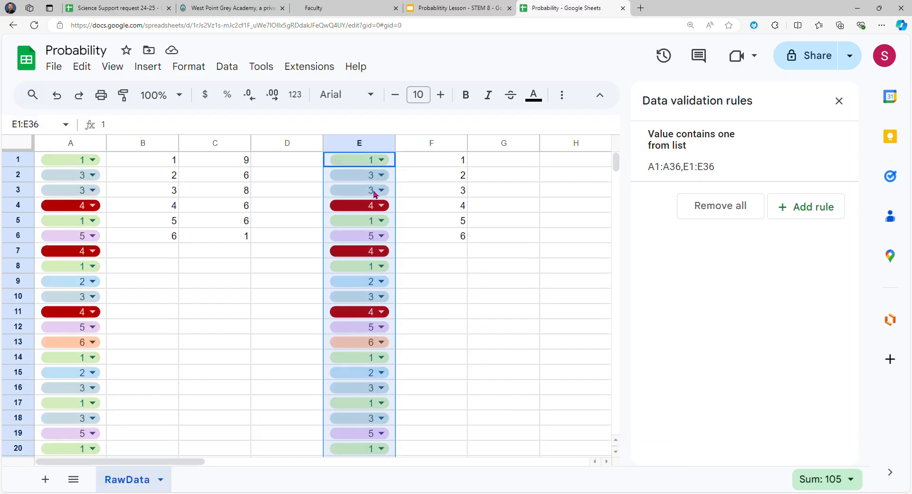
- Name the selected range rollData2
{"action": "left_click", "coordinate": [57, 131]}
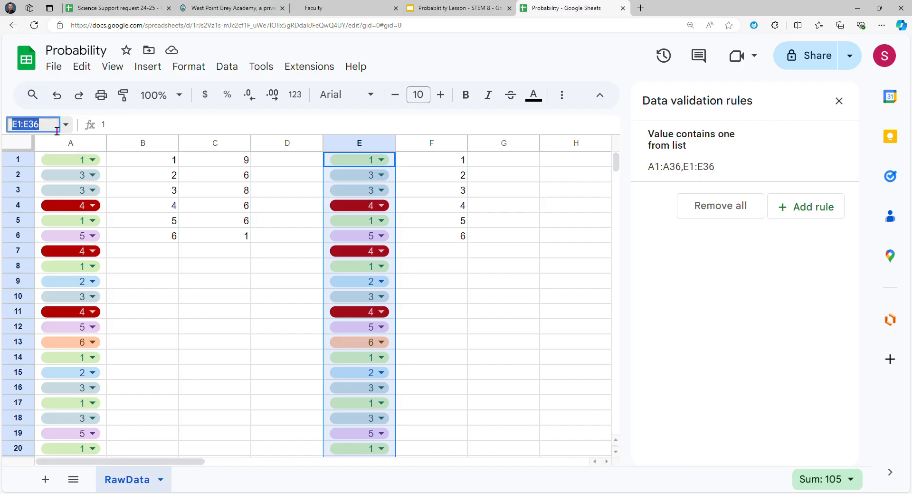
{"action": "type", "text": "dat"}
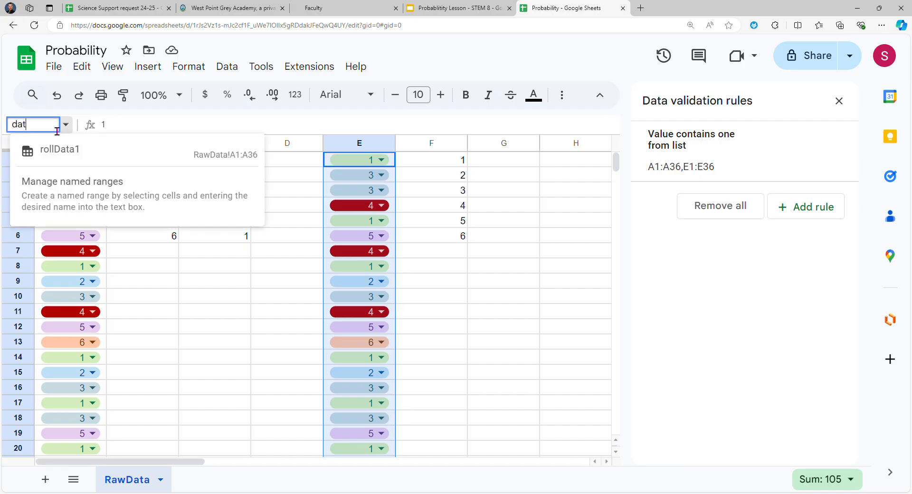
{"action": "type", "text": "a"}
{"action": "key", "text": "BackSpace"}
{"action": "key", "text": "BackSpace"}
{"action": "key", "text": "BackSpace"}
{"action": "key", "text": "BackSpace"}
{"action": "type", "text": "Rol"}
{"action": "key", "text": "BackSpace"}
{"action": "key", "text": "BackSpace"}
{"action": "key", "text": "BackSpace"}
{"action": "type", "text": "rollData2"}
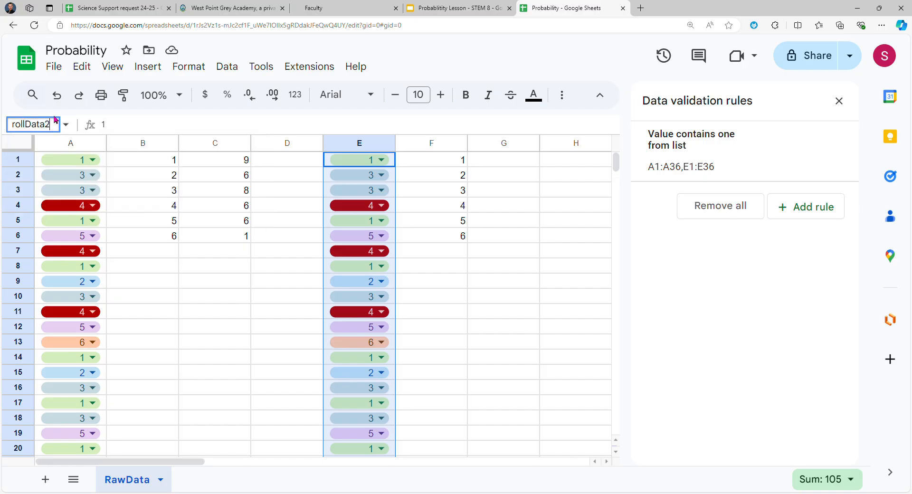
{"action": "key", "text": "Return"}
- Start a COUNTIF formula in G1 with the named range rollData2 as its range argument
{"action": "left_click", "coordinate": [494, 160]}
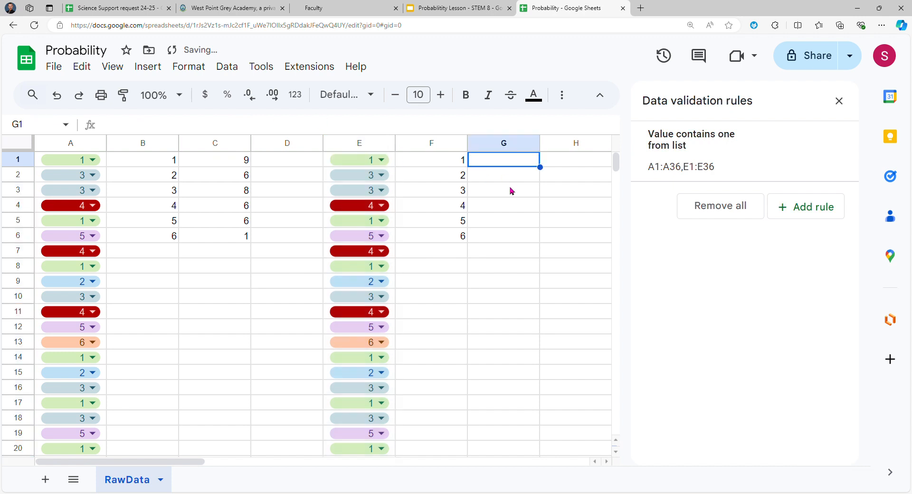
{"action": "type", "text": "="}
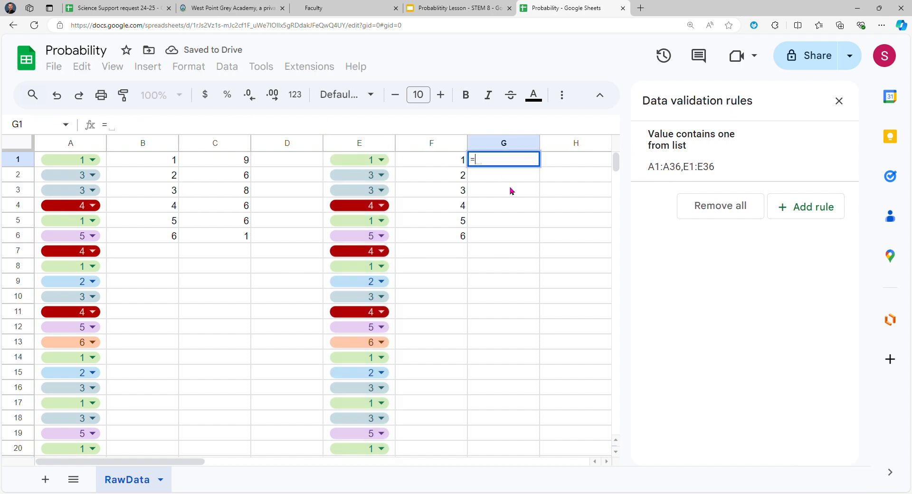
{"action": "type", "text": "cou"}
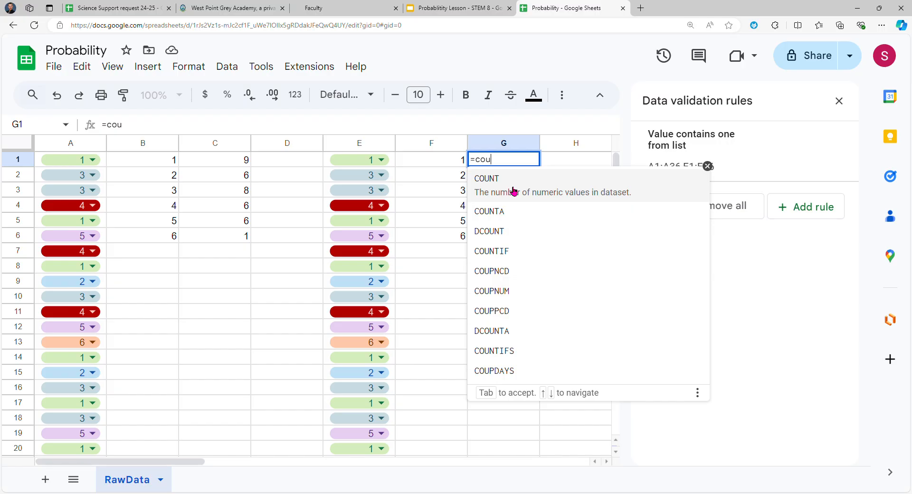
{"action": "left_click", "coordinate": [513, 250]}
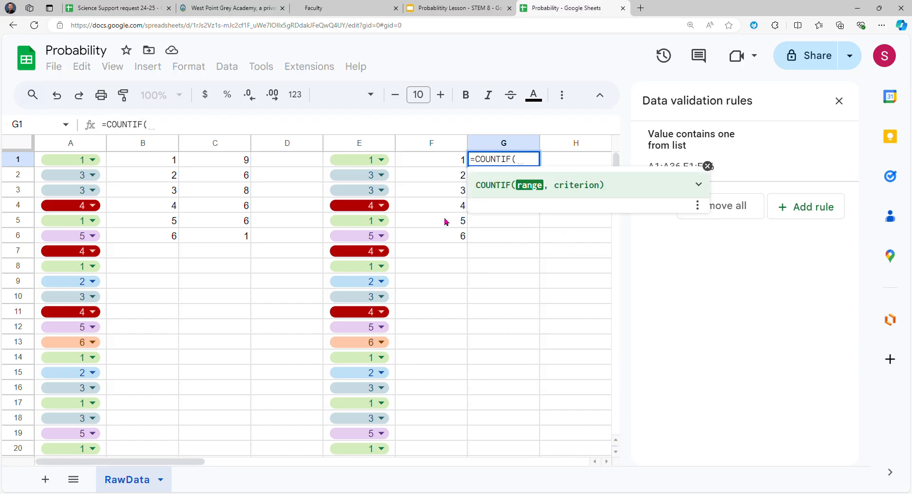
{"action": "type", "text": "roll"}
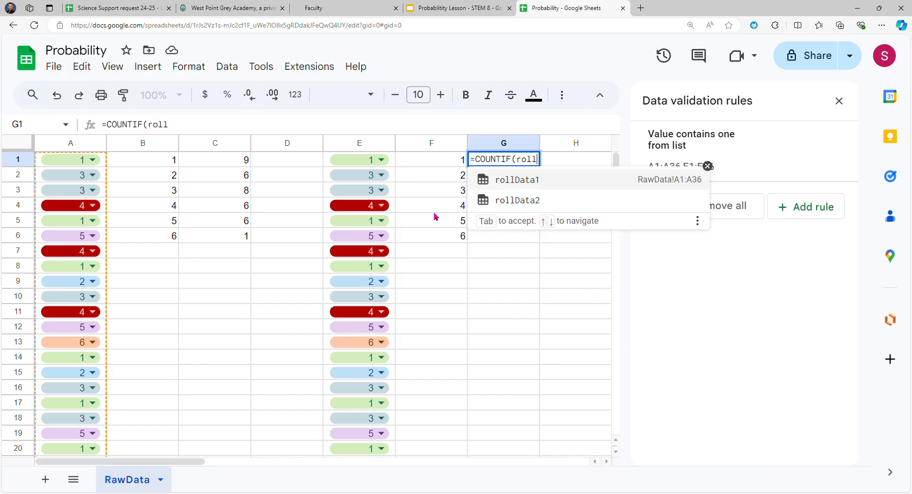
{"action": "key", "text": "Down"}
{"action": "key", "text": "Tab"}
{"action": "type", "text": ","}
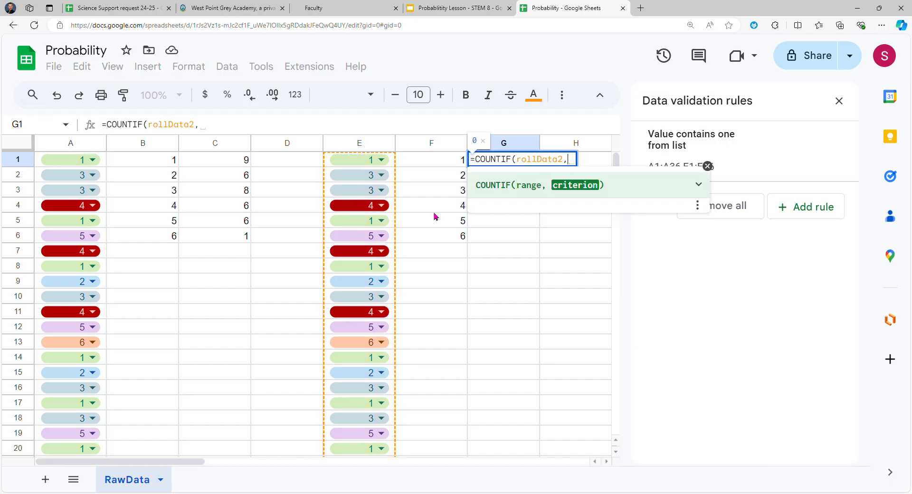
- Expand the COUNTIF function description, then complete the G1 formula with criterion F1
{"action": "left_click", "coordinate": [698, 185]}
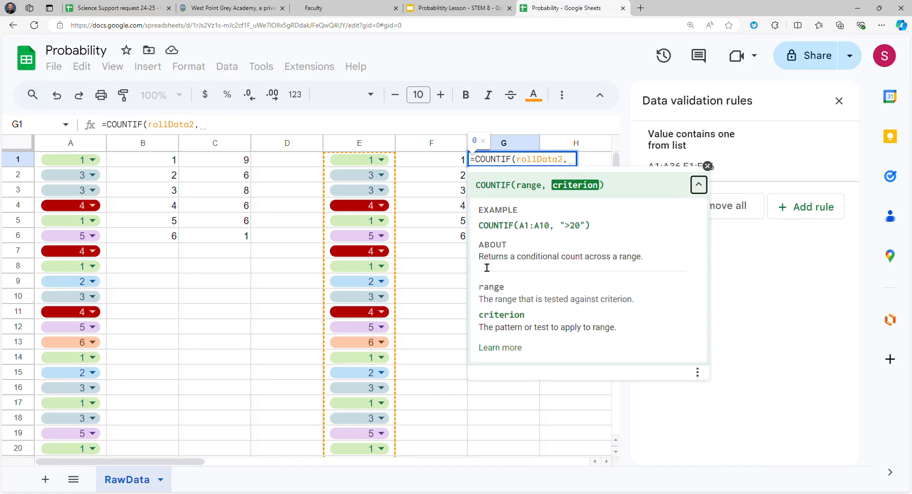
{"action": "left_click_drag", "start_coordinate": [478, 257], "coordinate": [657, 263]}
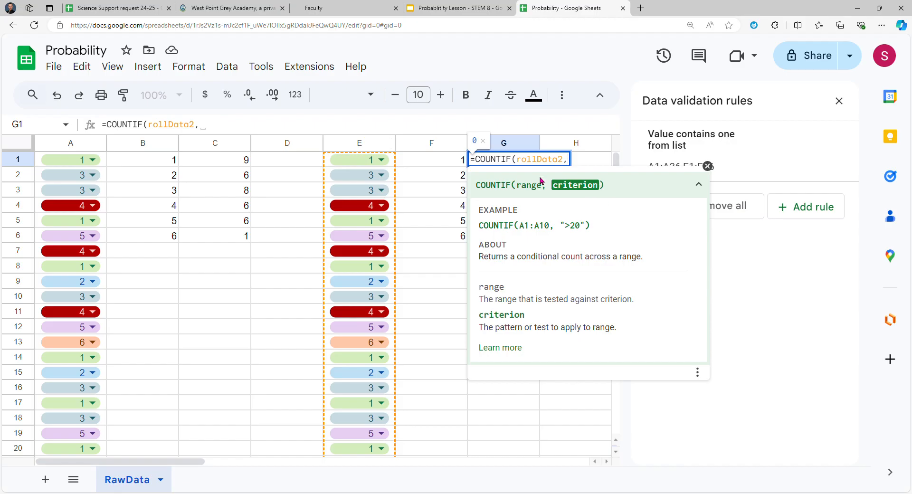
{"action": "left_click", "coordinate": [446, 167]}
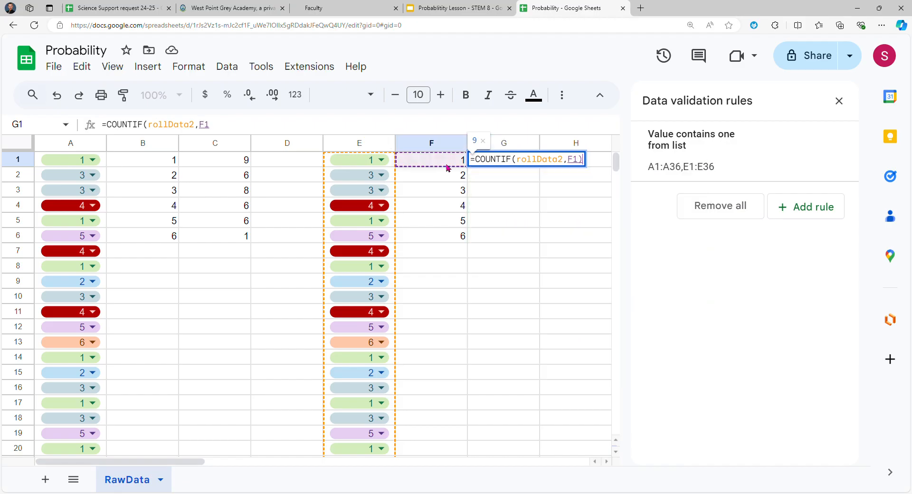
{"action": "type", "text": ")"}
{"action": "key", "text": "Return"}
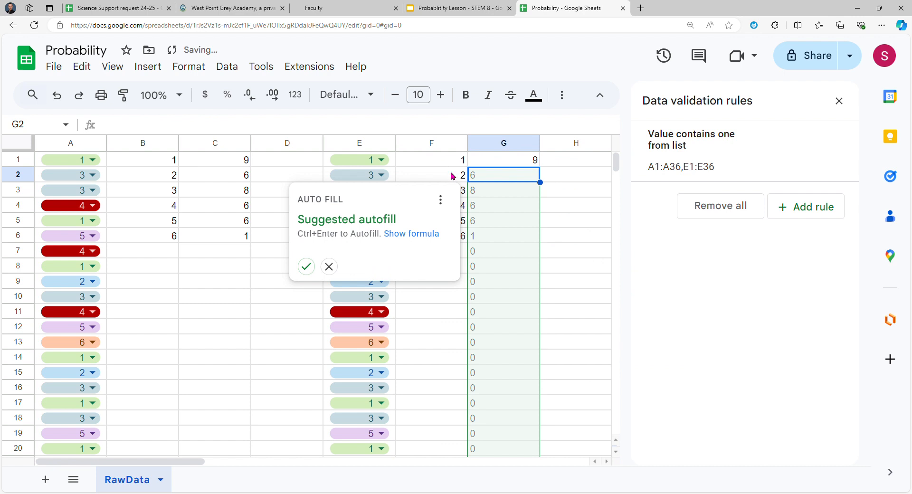
- Reject the suggested autofill and fill the G1 formula down to G6
{"action": "left_click", "coordinate": [330, 267]}
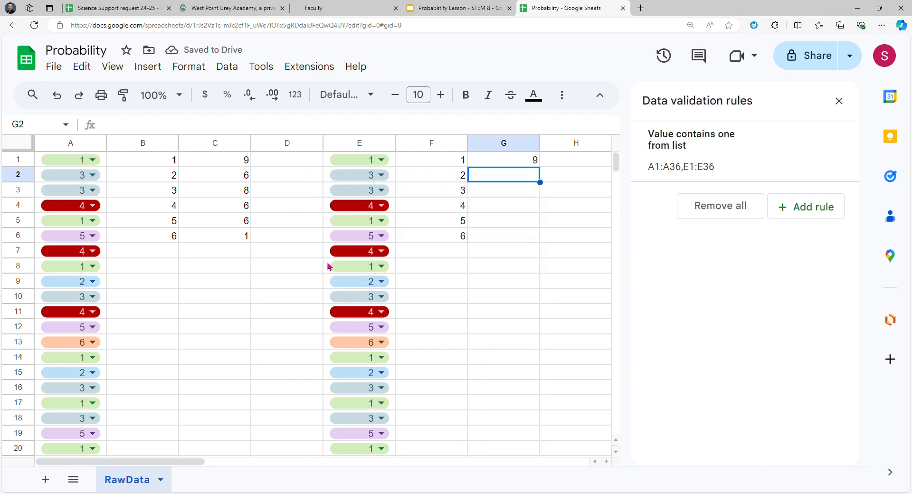
{"action": "left_click", "coordinate": [507, 162]}
{"action": "left_click_drag", "start_coordinate": [543, 168], "coordinate": [540, 240]}
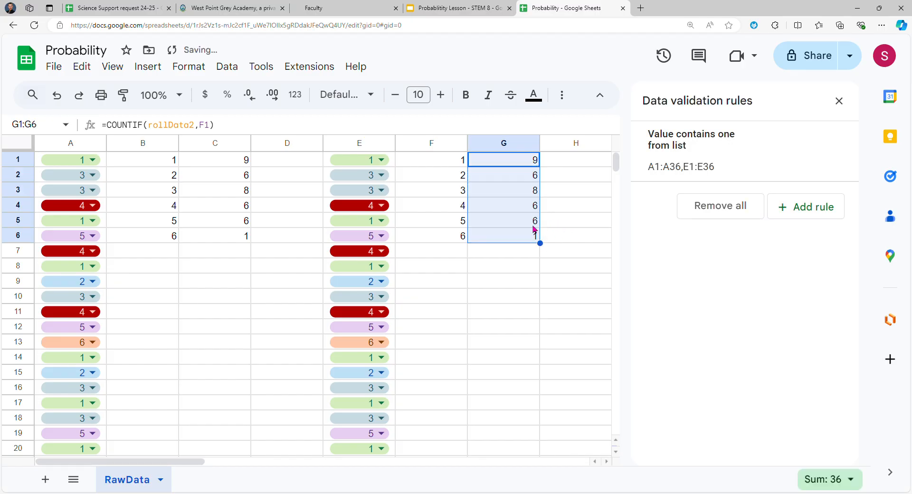
{"action": "left_click", "coordinate": [508, 162]}
- Clear cell G6 and start a new COUNTIF formula in it
{"action": "left_click", "coordinate": [509, 235]}
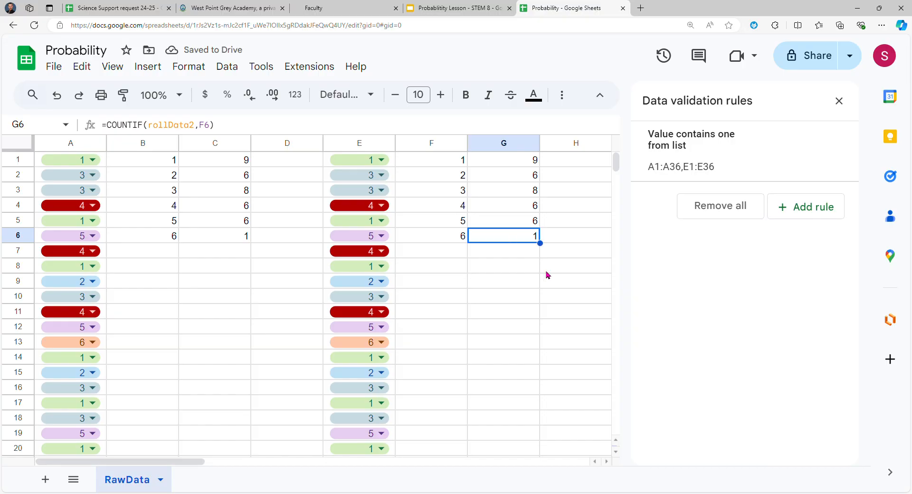
{"action": "key", "text": "Delete"}
{"action": "type", "text": "="}
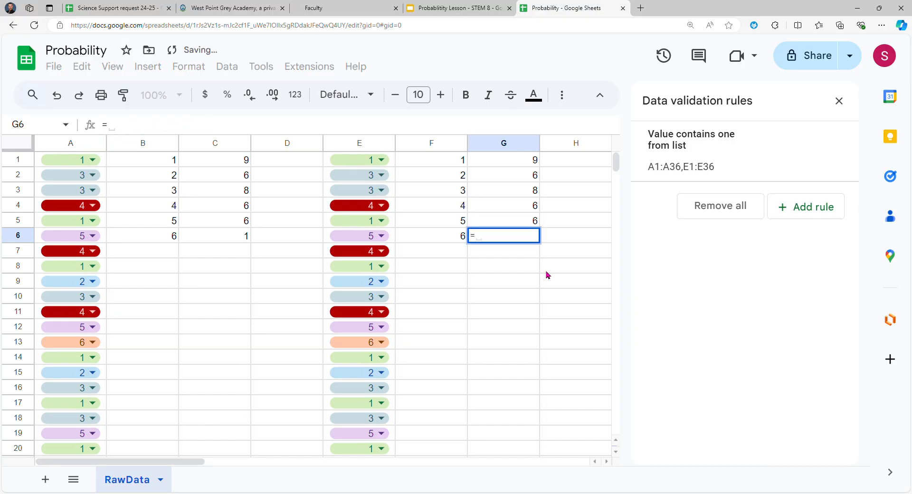
{"action": "type", "text": "count"}
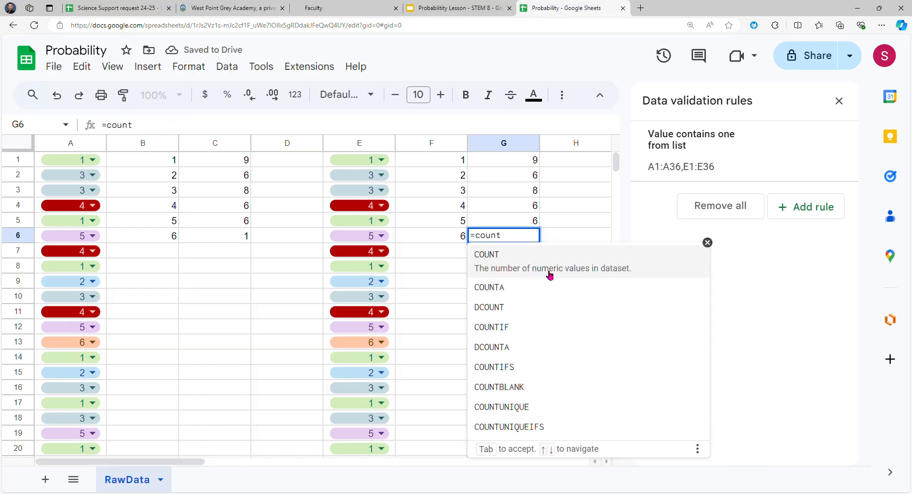
{"action": "left_click", "coordinate": [554, 318]}
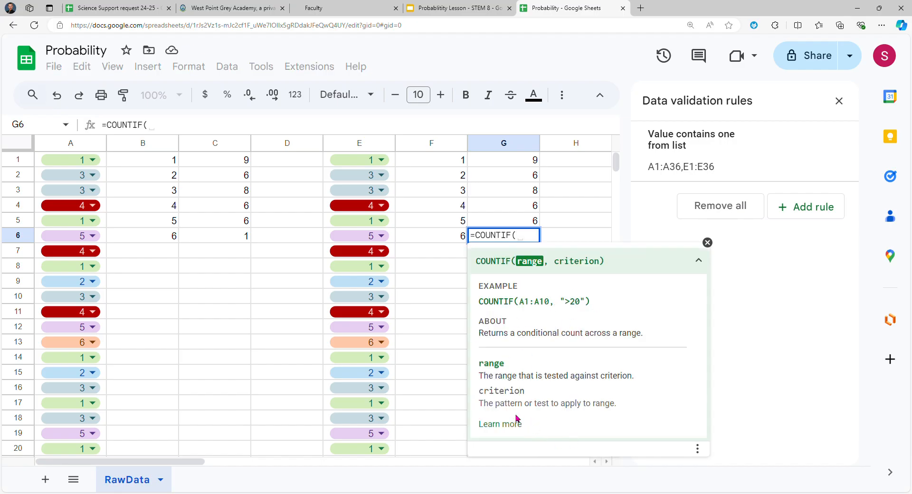
- Open COUNTIF's full help article, expand the COUNTIF for BigQuery section and read its syntax
{"action": "left_click", "coordinate": [499, 427]}
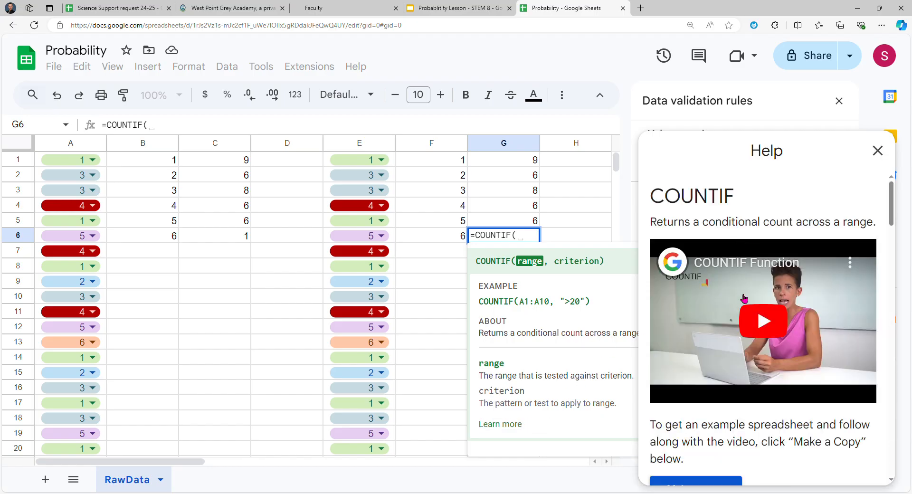
{"action": "scroll", "coordinate": [764, 316], "scroll_direction": "down", "scroll_amount": 2}
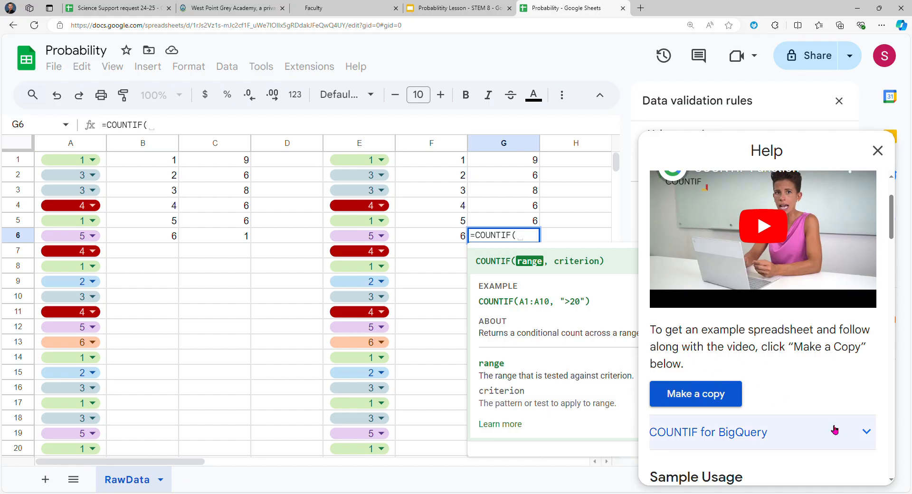
{"action": "scroll", "coordinate": [833, 429], "scroll_direction": "down", "scroll_amount": 1}
{"action": "left_click", "coordinate": [872, 395]}
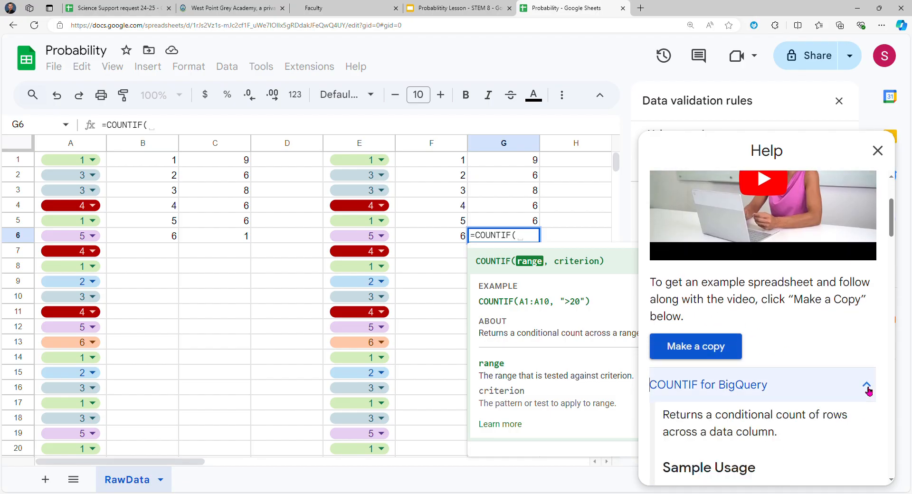
{"action": "scroll", "coordinate": [712, 375], "scroll_direction": "down", "scroll_amount": 2}
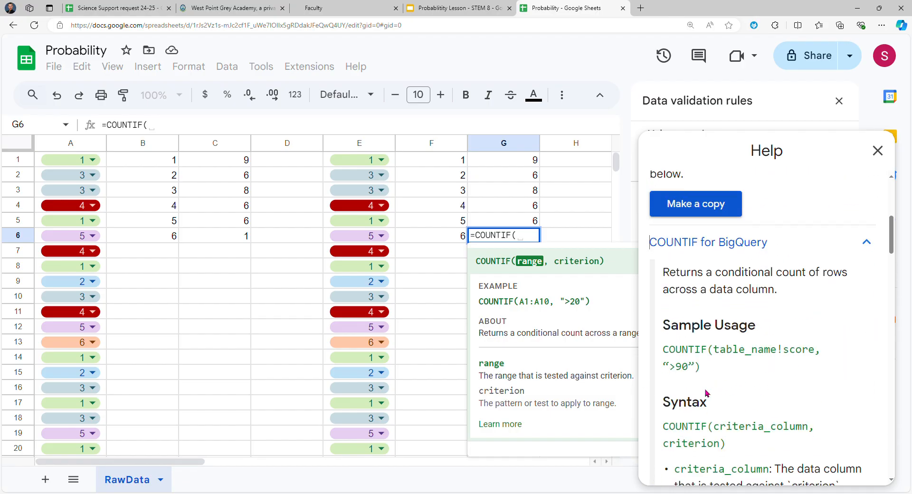
{"action": "scroll", "coordinate": [693, 368], "scroll_direction": "down", "scroll_amount": 3}
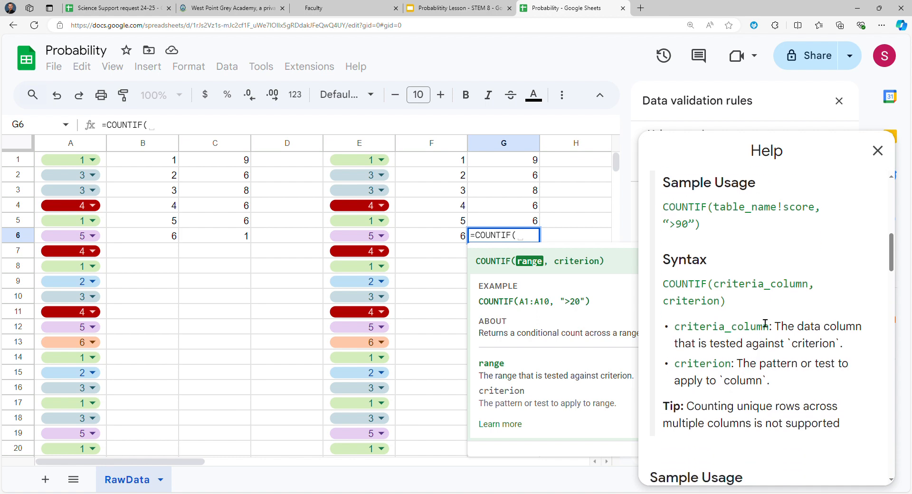
{"action": "scroll", "coordinate": [759, 332], "scroll_direction": "down", "scroll_amount": 3}
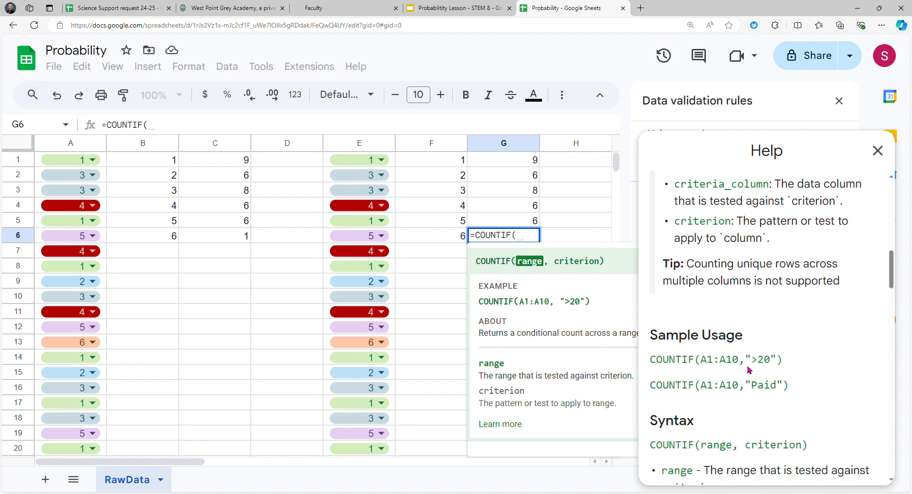
- Highlight the arguments in COUNTIF's two Sample Usage formulas, read the notes on criterion, and close the help article
{"action": "left_click_drag", "start_coordinate": [700, 365], "coordinate": [795, 363]}
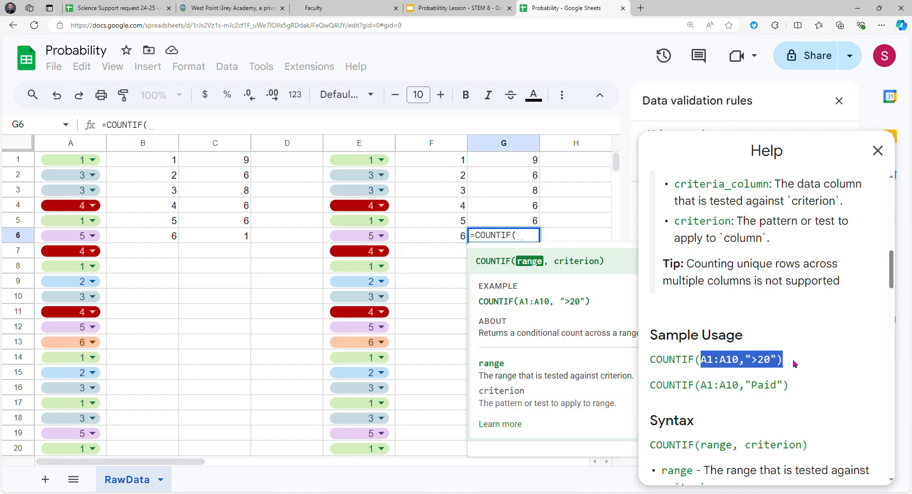
{"action": "left_click_drag", "start_coordinate": [716, 392], "coordinate": [791, 389]}
{"action": "scroll", "coordinate": [791, 390], "scroll_direction": "down", "scroll_amount": 7}
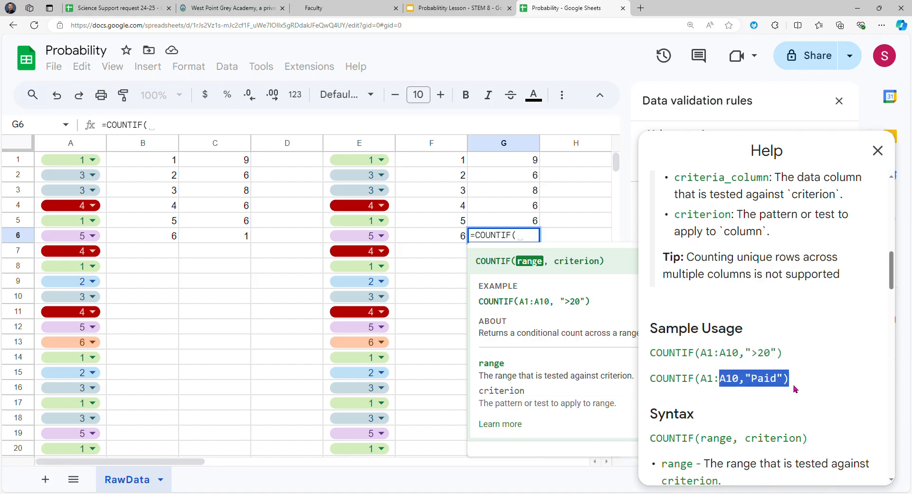
{"action": "scroll", "coordinate": [766, 367], "scroll_direction": "down", "scroll_amount": 10}
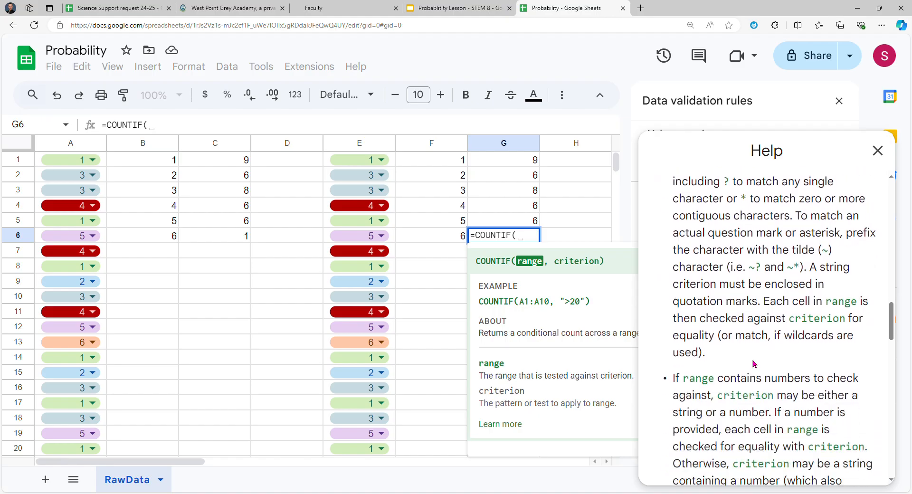
{"action": "left_click", "coordinate": [877, 151]}
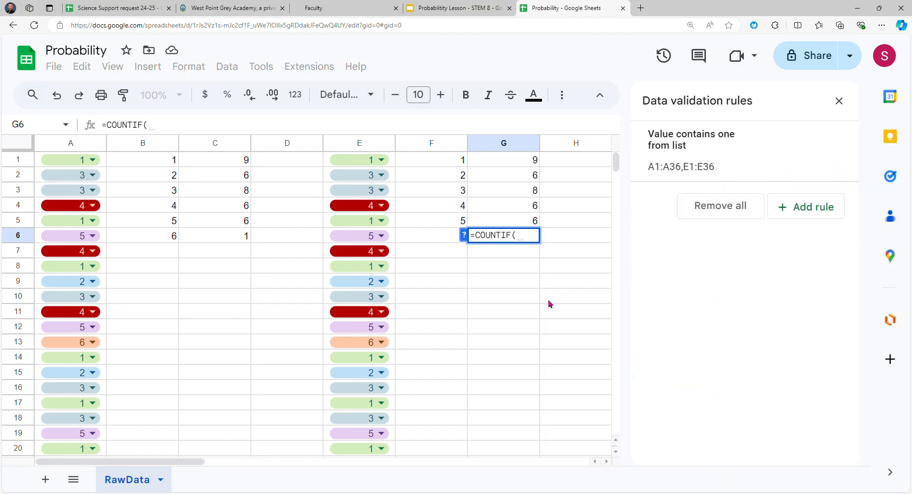
{"action": "left_click", "coordinate": [547, 303]}
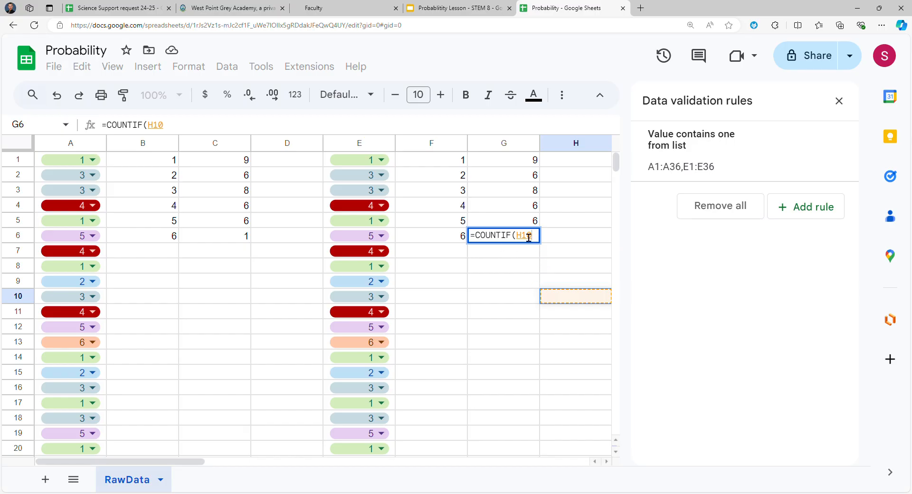
{"action": "left_click", "coordinate": [302, 130]}
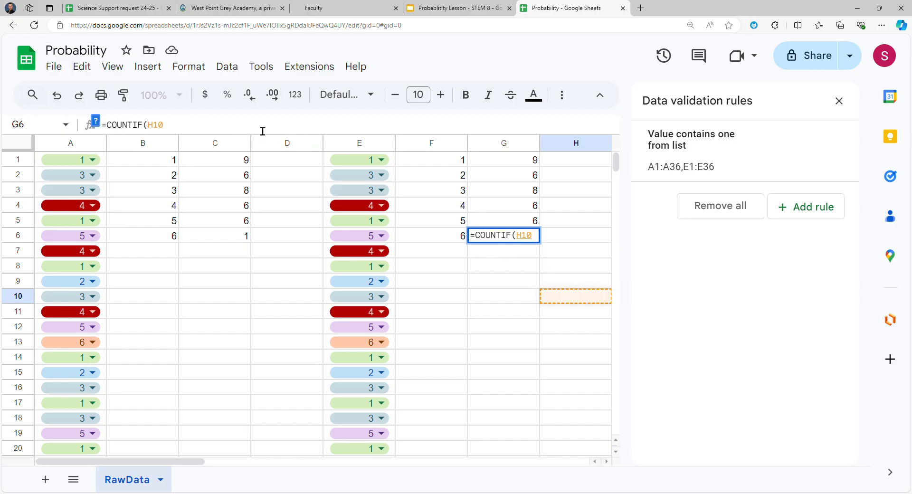
{"action": "key", "text": "BackSpace"}
{"action": "key", "text": "BackSpace"}
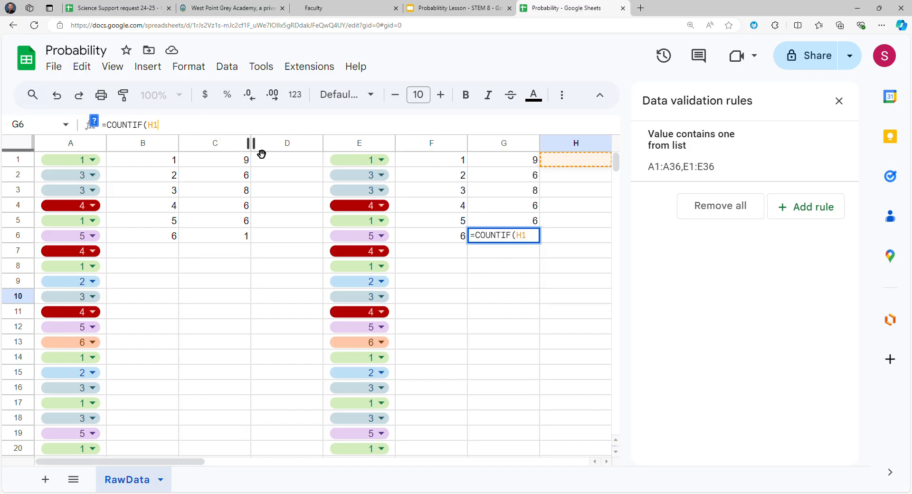
{"action": "key", "text": "BackSpace"}
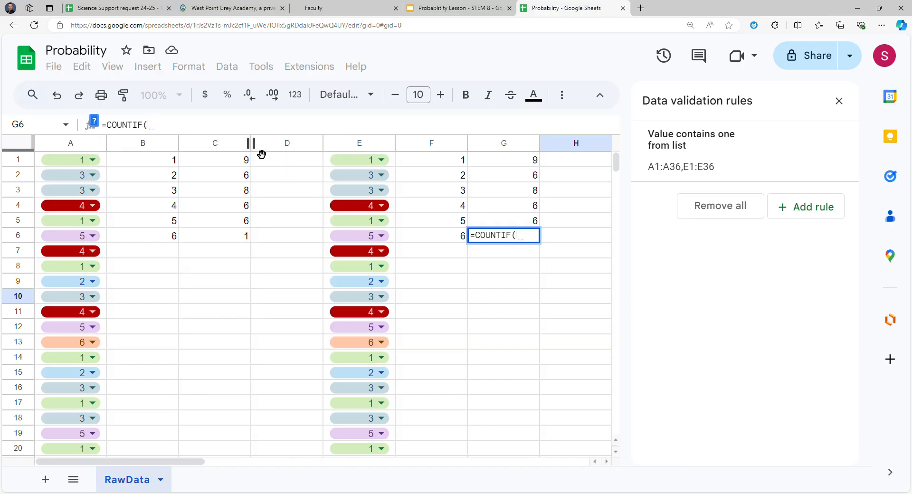
{"action": "type", "text": "dat"}
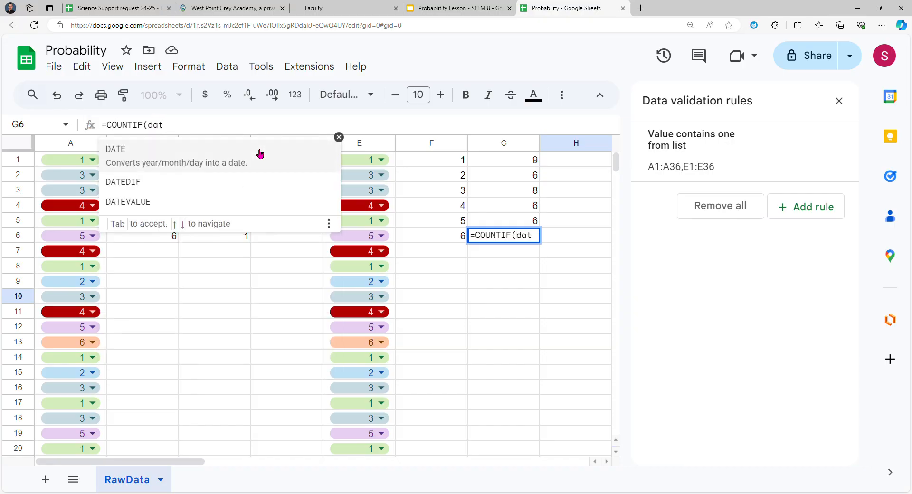
{"action": "key", "text": "BackSpace"}
{"action": "key", "text": "BackSpace"}
{"action": "key", "text": "BackSpace"}
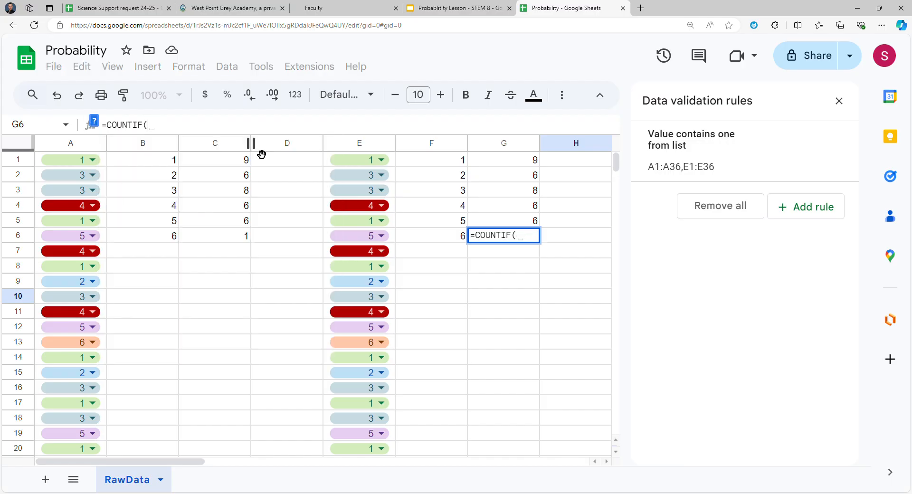
- Complete the COUNTIF formula in G6 with the named range rollData2 and criterion F6
{"action": "type", "text": "rol"}
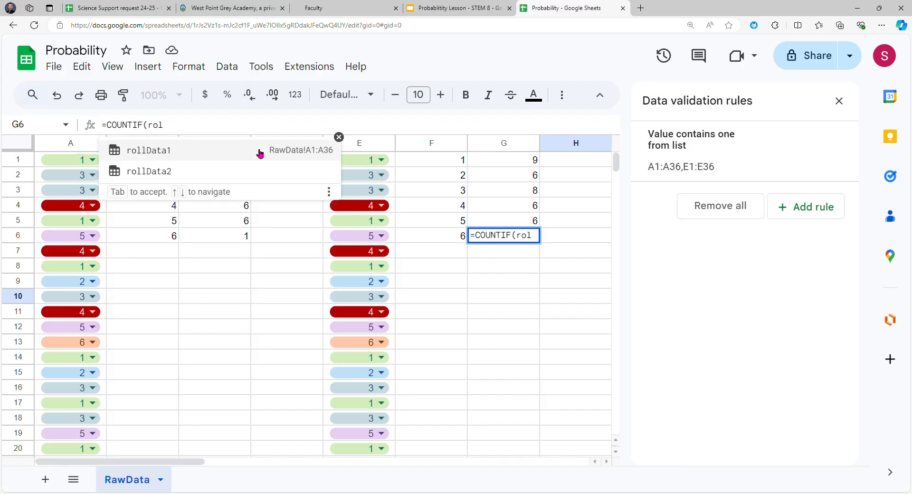
{"action": "left_click", "coordinate": [220, 173]}
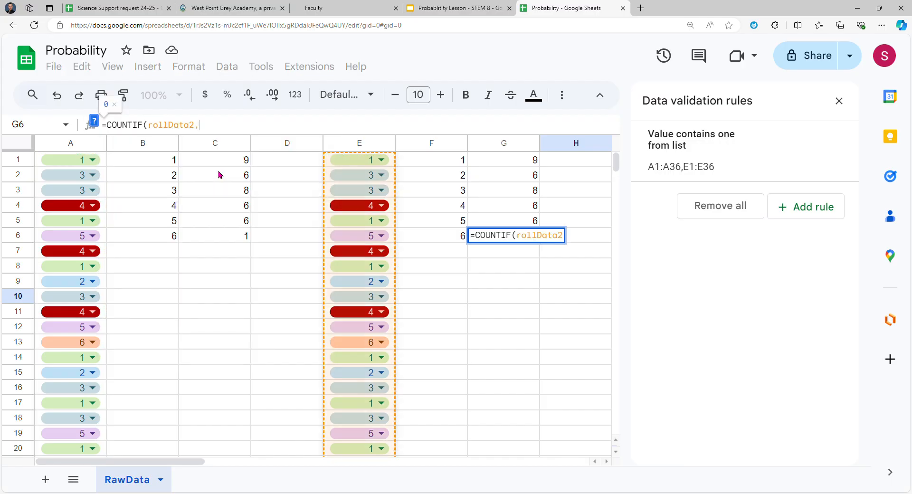
{"action": "type", "text": ","}
{"action": "left_click", "coordinate": [442, 235]}
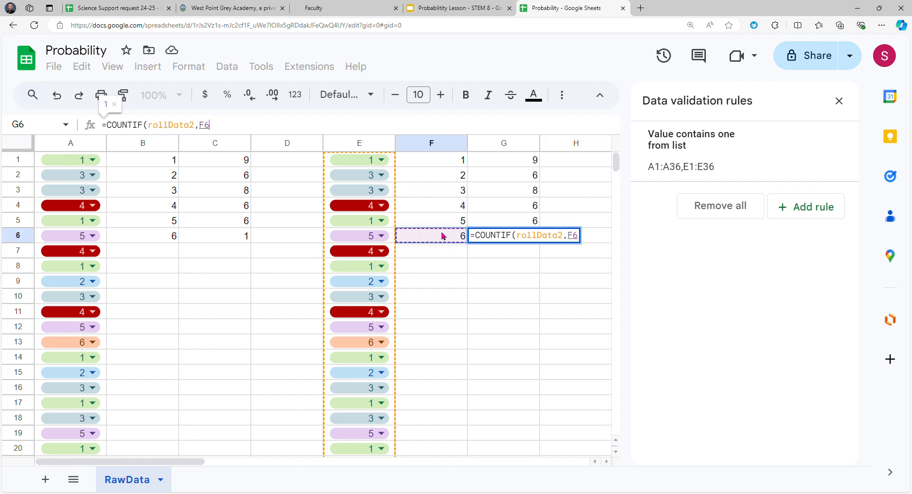
{"action": "type", "text": ")"}
{"action": "key", "text": "Return"}
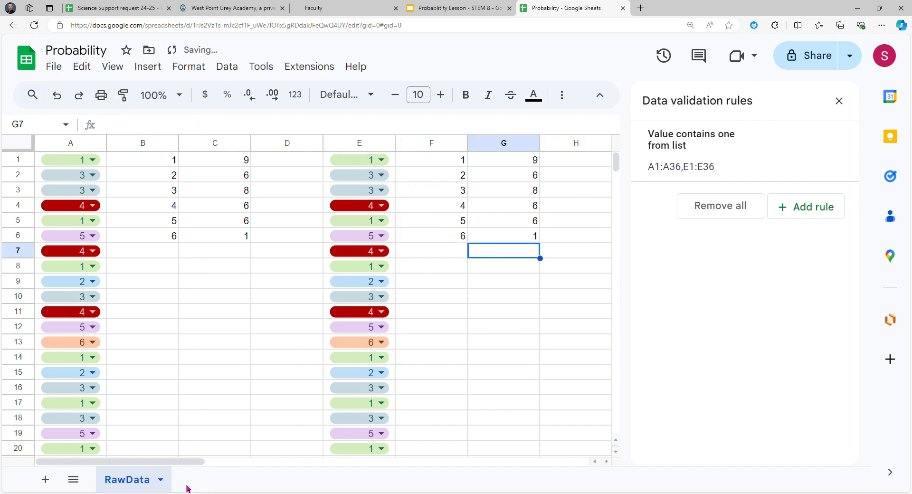
- Add a new sheet to the spreadsheet and rename it Analysis
{"action": "left_click", "coordinate": [45, 480]}
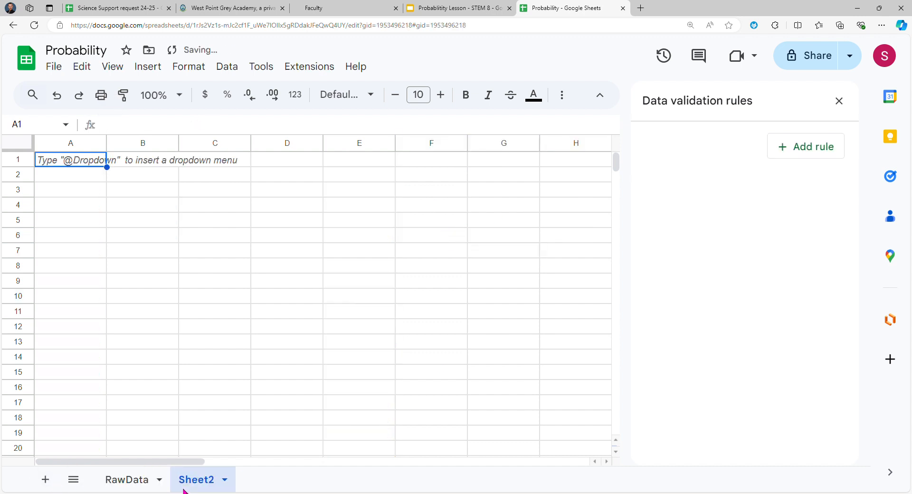
{"action": "left_click", "coordinate": [224, 479]}
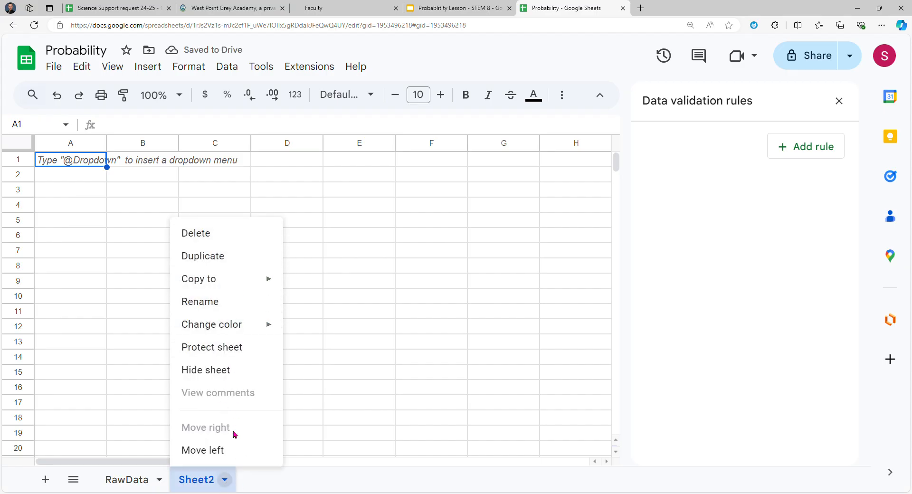
{"action": "left_click", "coordinate": [236, 304]}
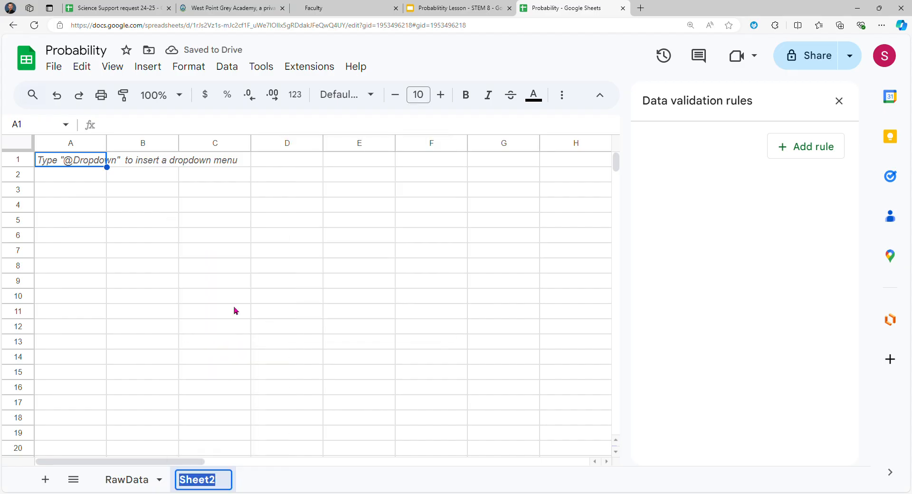
{"action": "type", "text": "Analysis"}
{"action": "key", "text": "Return"}
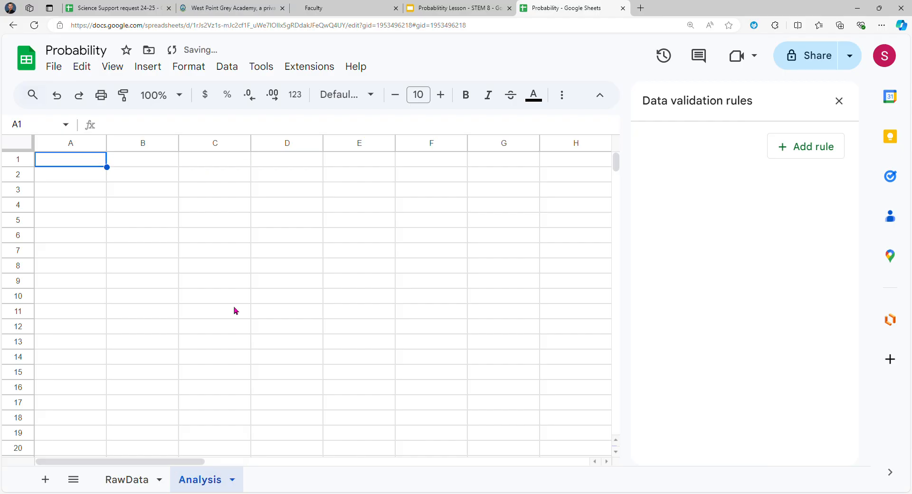
- Switch back and forth between the RawData and Analysis sheets to compare their contents
{"action": "left_click", "coordinate": [128, 483]}
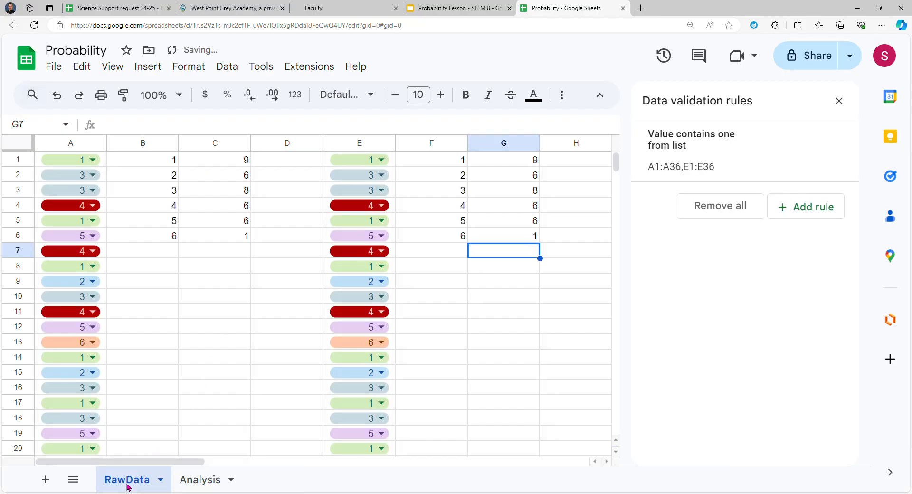
{"action": "left_click", "coordinate": [209, 482]}
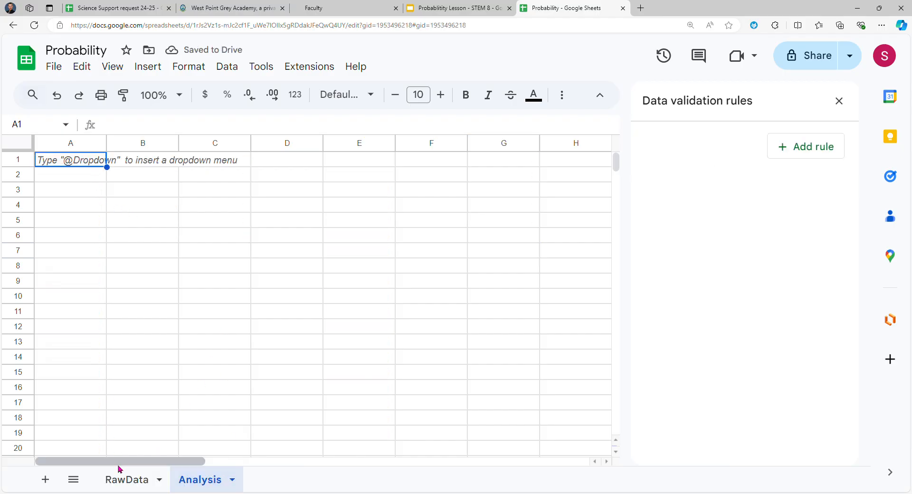
{"action": "left_click", "coordinate": [157, 488]}
{"action": "left_click", "coordinate": [212, 486]}
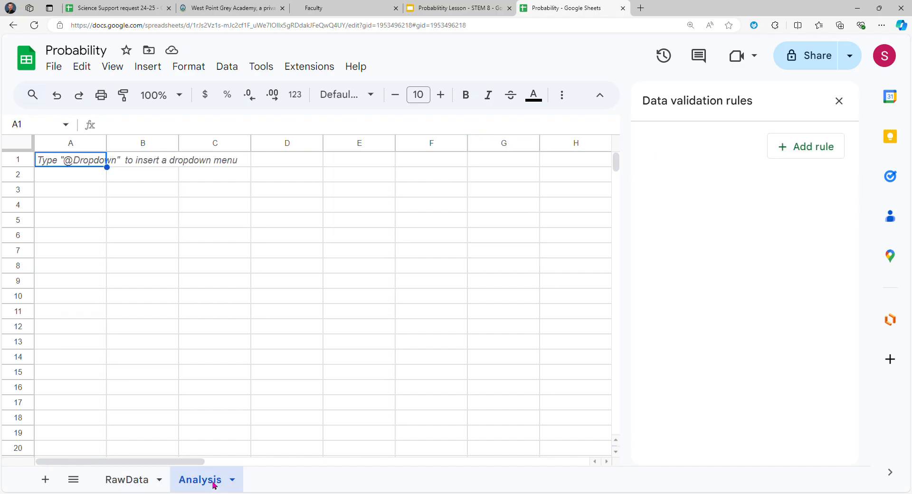
{"action": "right_click", "coordinate": [129, 485]}
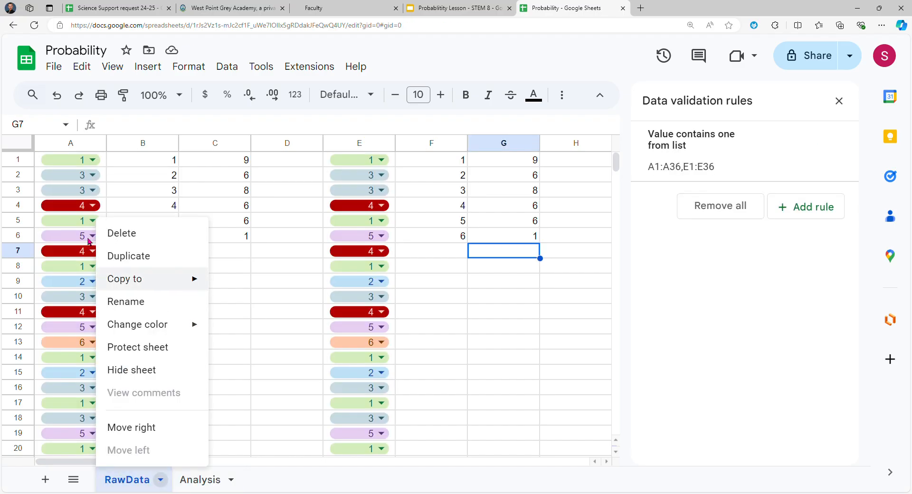
{"action": "left_click", "coordinate": [235, 487]}
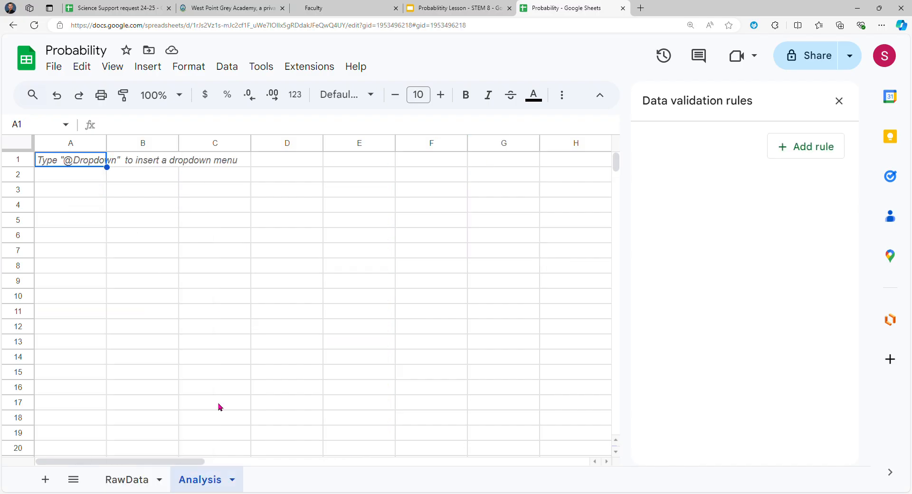
{"action": "left_click", "coordinate": [130, 480]}
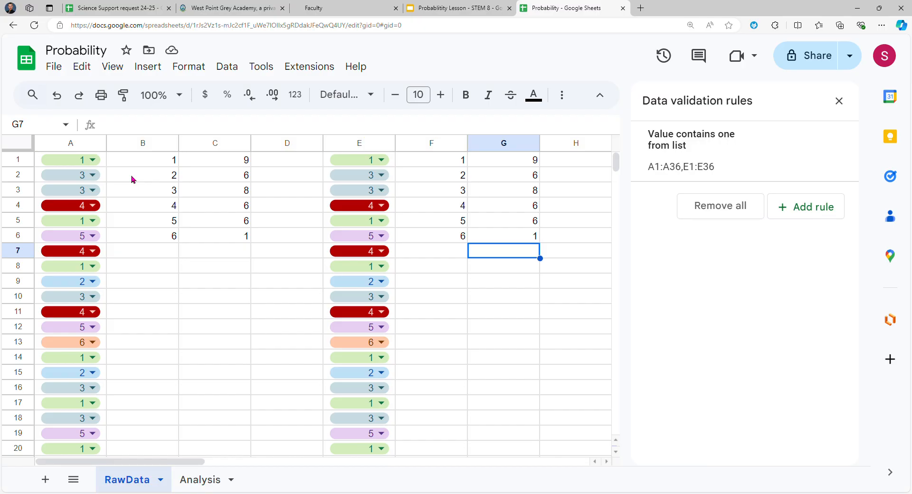
- In cell A1 of the Analysis sheet, enter a formula that references cell B1 of the RawData sheet
{"action": "left_click", "coordinate": [213, 483]}
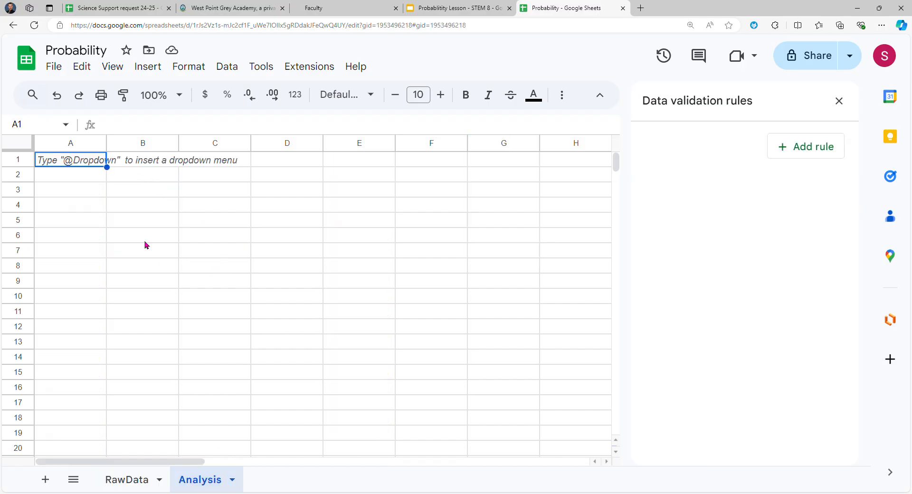
{"action": "type", "text": "="}
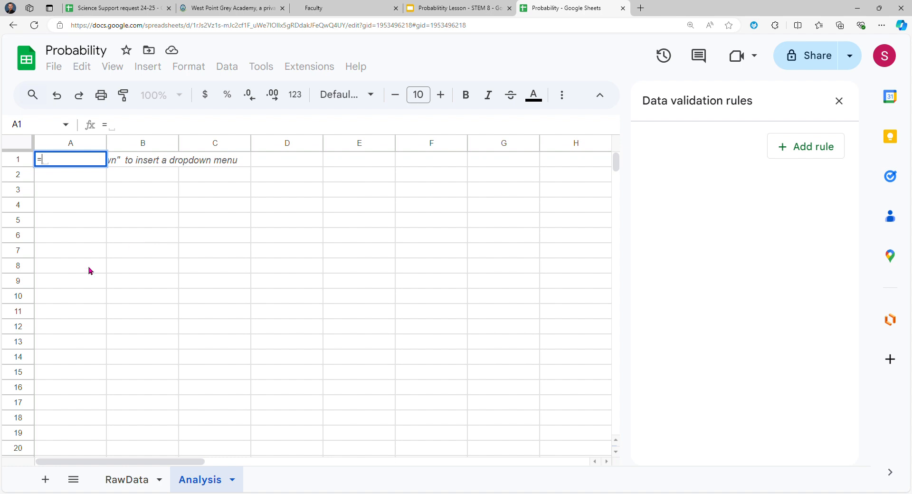
{"action": "left_click", "coordinate": [127, 480]}
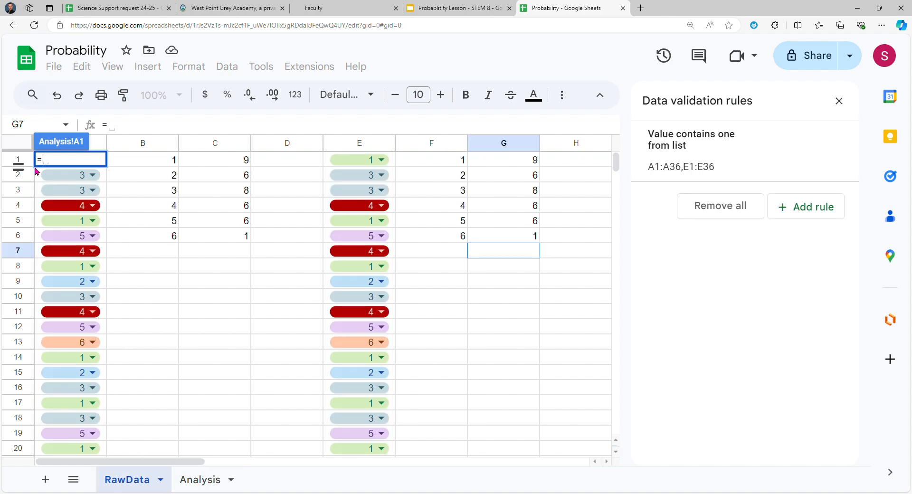
{"action": "left_click", "coordinate": [128, 161]}
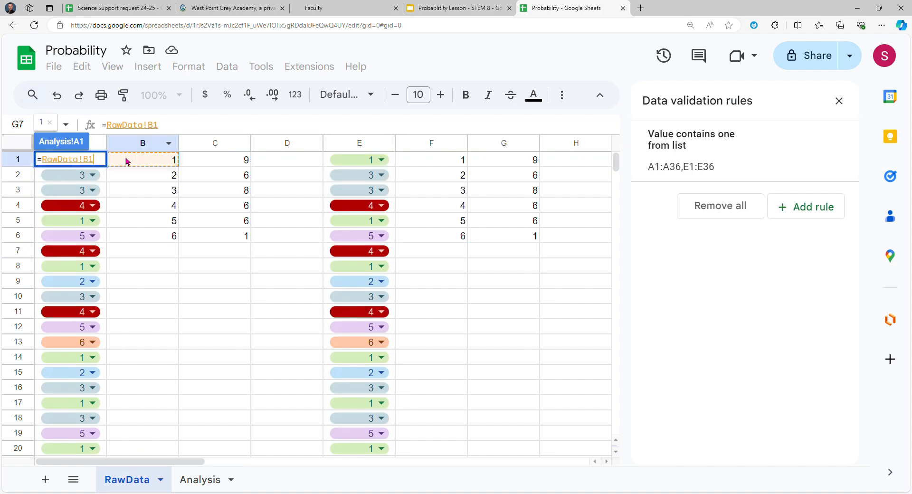
{"action": "key", "text": "Return"}
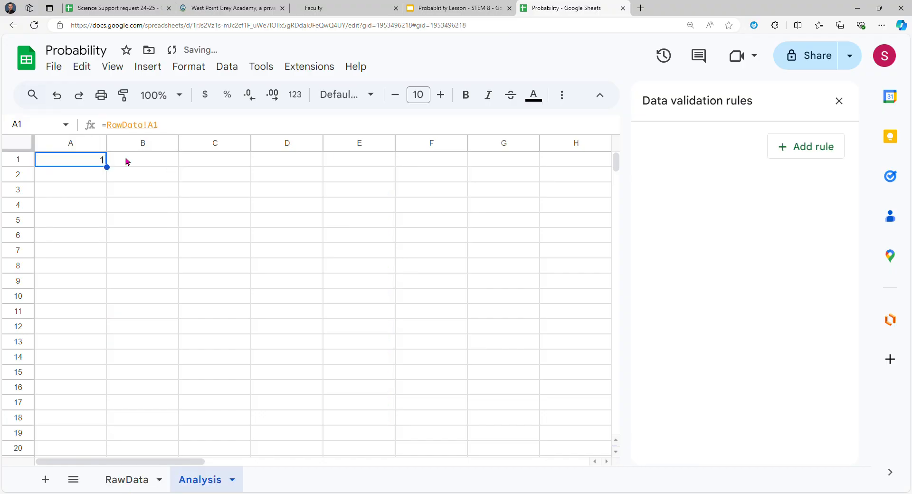
- Try filling the A1 reference down through A36, and undo both the fill and the A1 formula
{"action": "left_click_drag", "start_coordinate": [107, 167], "coordinate": [71, 474]}
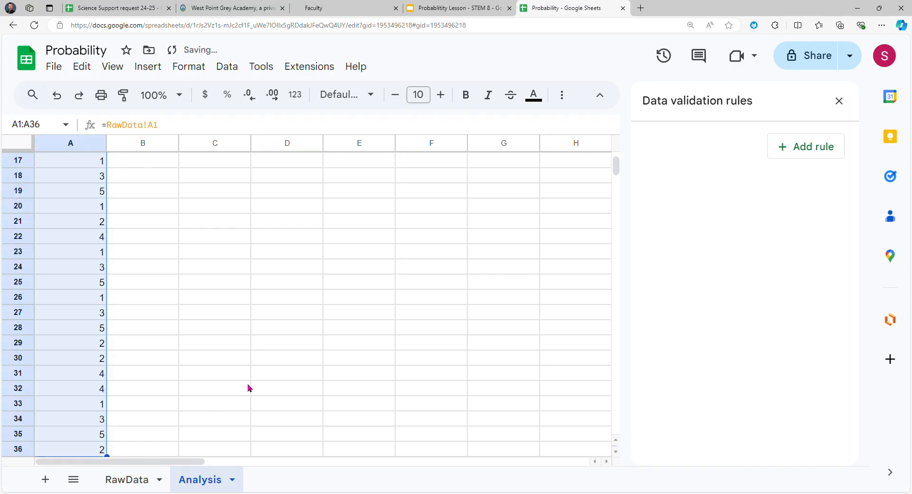
{"action": "scroll", "coordinate": [192, 332], "scroll_direction": "up", "scroll_amount": 5}
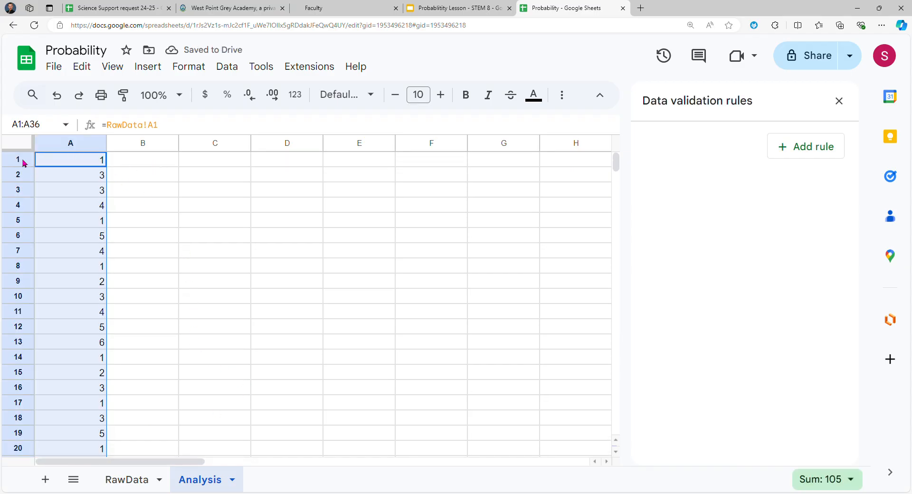
{"action": "key", "text": "ctrl+z"}
{"action": "key", "text": "ctrl+z"}
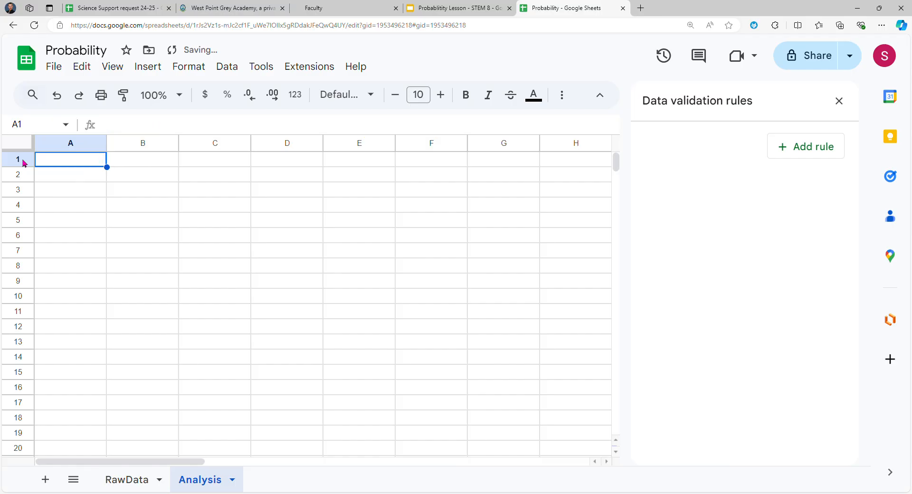
- Review the count ranges C1:C6 and G1:G6 on the RawData sheet and return to the Analysis sheet
{"action": "left_click", "coordinate": [135, 480]}
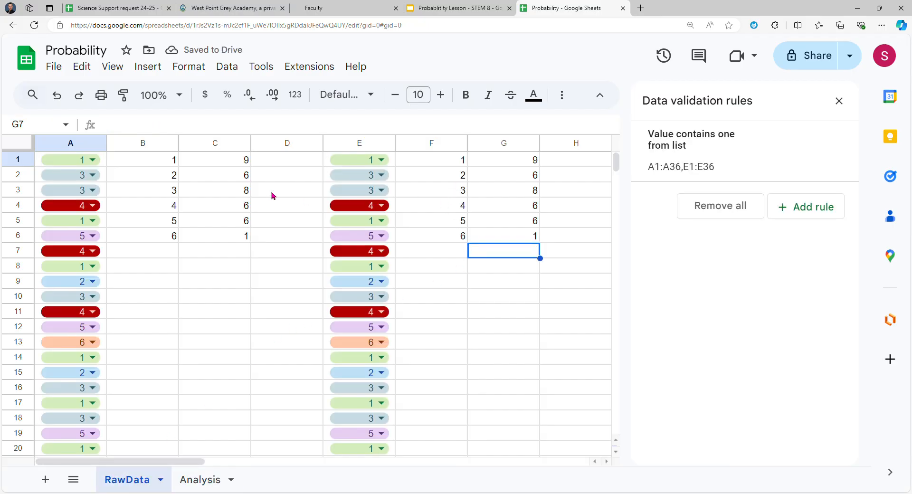
{"action": "left_click_drag", "start_coordinate": [247, 161], "coordinate": [252, 245]}
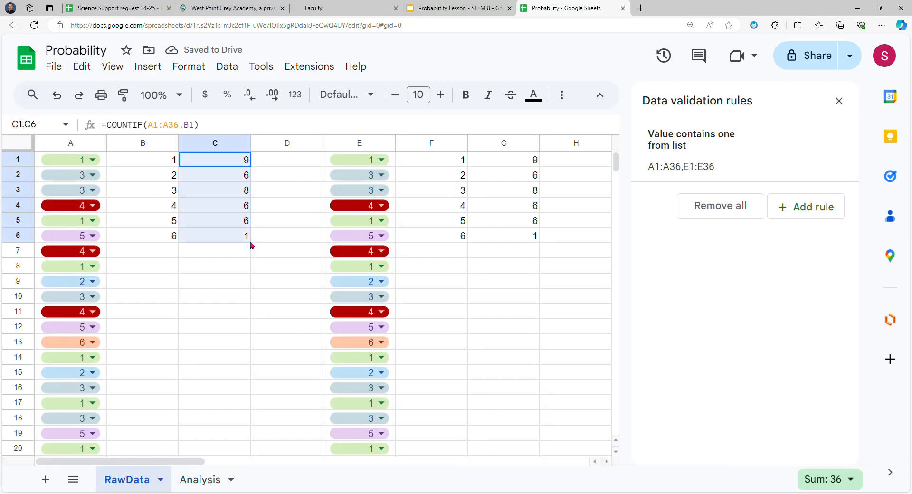
{"action": "left_click_drag", "start_coordinate": [535, 161], "coordinate": [534, 237]}
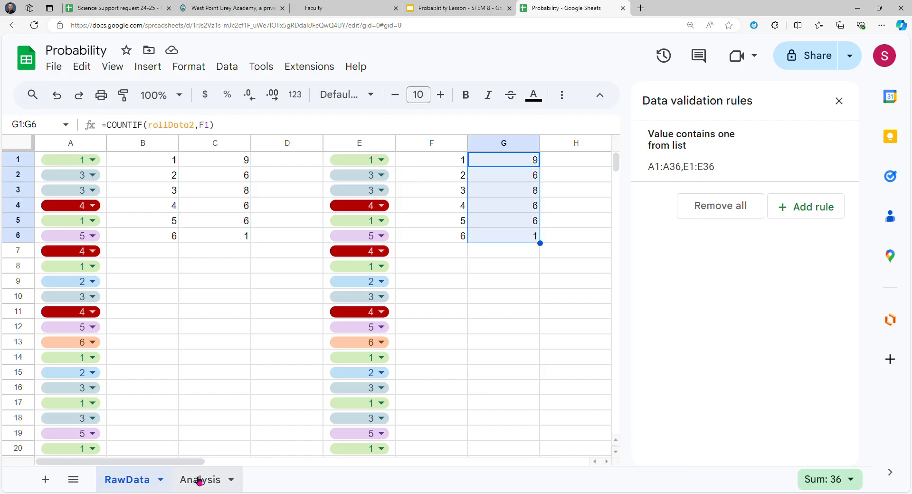
{"action": "left_click", "coordinate": [198, 480]}
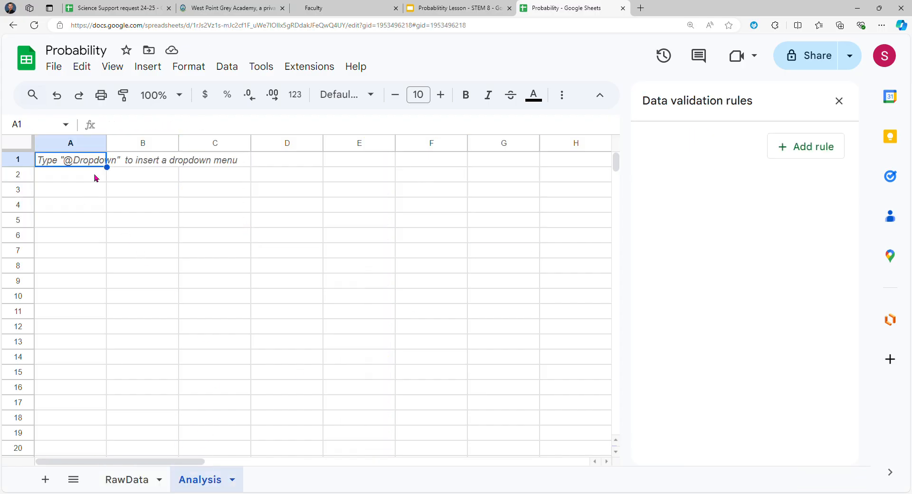
- On the Analysis sheet, enter the heading Number in A1 and fill A2:A7 with the series 1 through 6
{"action": "type", "text": "Number"}
{"action": "key", "text": "Tab"}
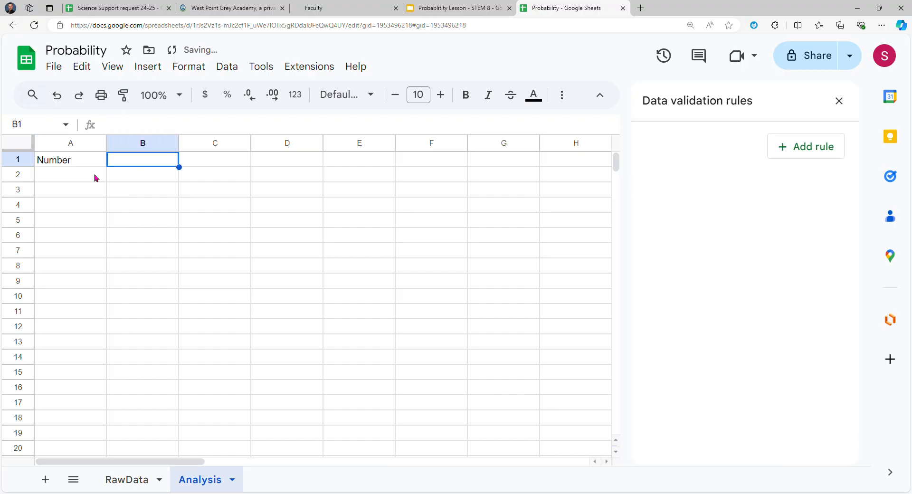
{"action": "left_click", "coordinate": [94, 178]}
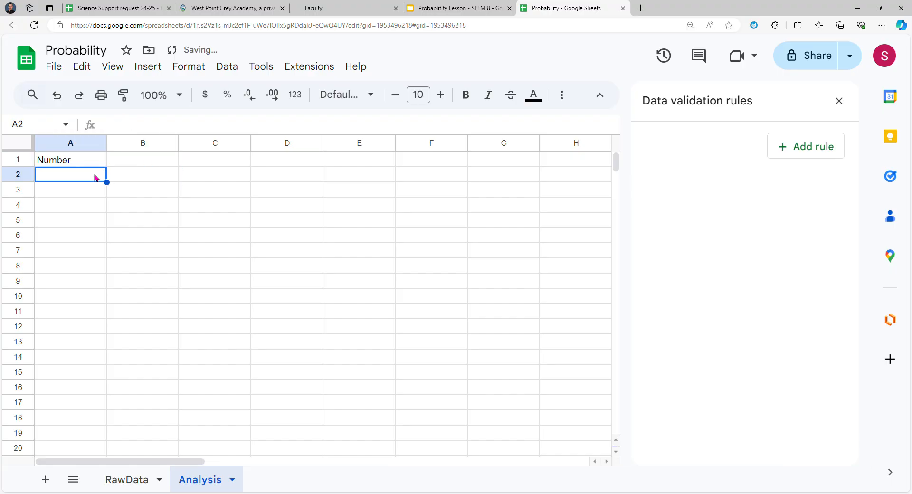
{"action": "type", "text": "1"}
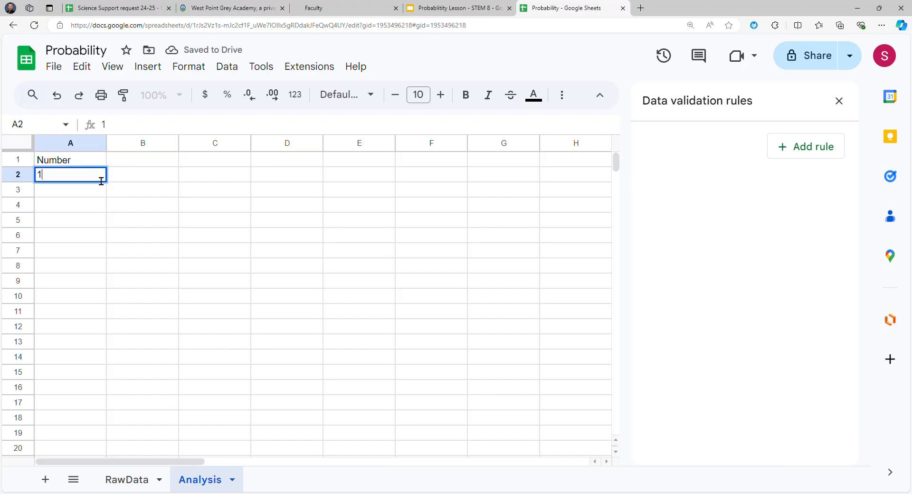
{"action": "key", "text": "Return"}
{"action": "left_click", "coordinate": [97, 178]}
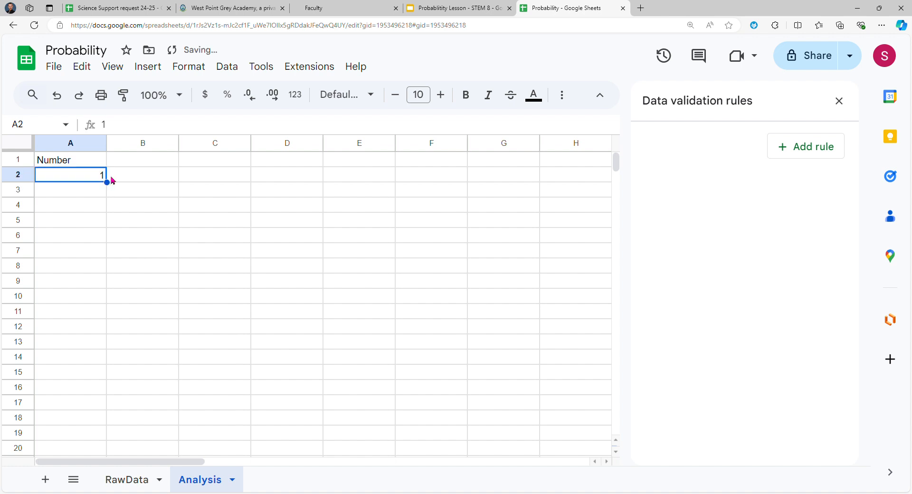
{"action": "left_click_drag", "start_coordinate": [107, 182], "coordinate": [110, 258]}
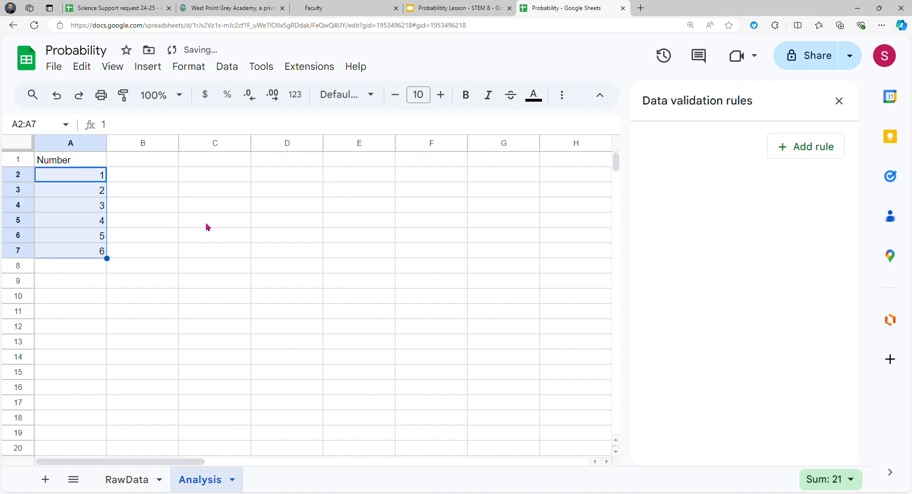
- Enter the column headings RollData1 in B1 and RollData2 in C1 of the Analysis sheet
{"action": "left_click", "coordinate": [138, 182]}
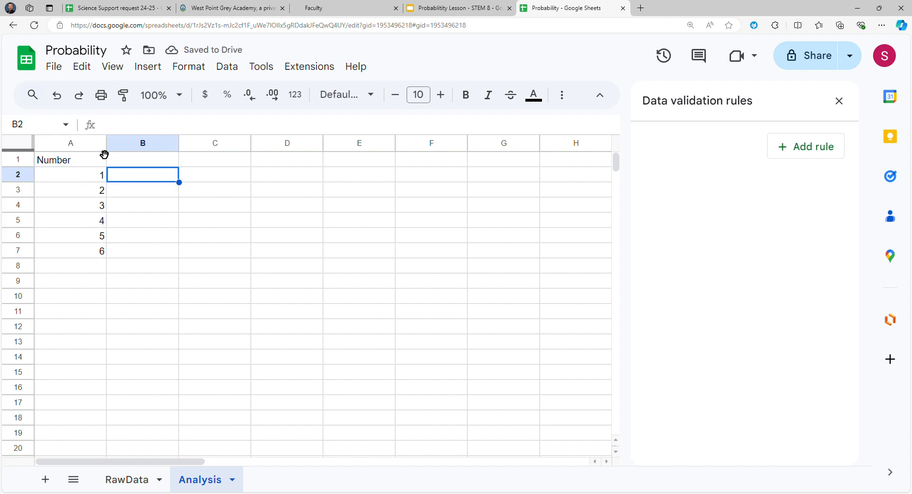
{"action": "left_click", "coordinate": [142, 161]}
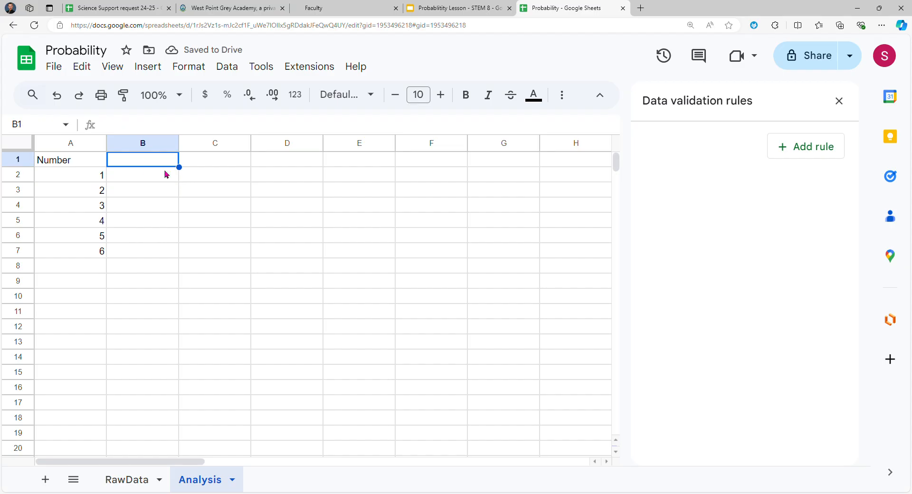
{"action": "type", "text": "Rolle se"}
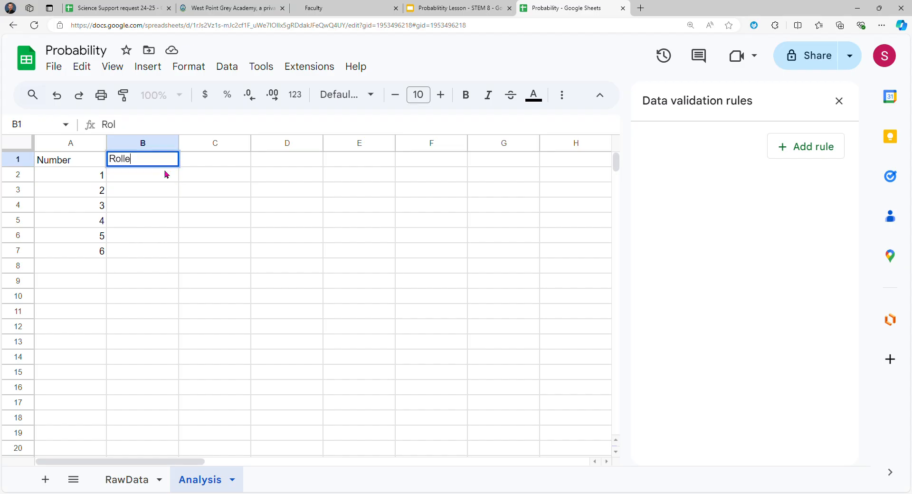
{"action": "key", "text": "BackSpace"}
{"action": "key", "text": "BackSpace"}
{"action": "key", "text": "BackSpace"}
{"action": "key", "text": "BackSpace"}
{"action": "type", "text": "Data1"}
{"action": "key", "text": "Tab"}
{"action": "type", "text": "Rolle"}
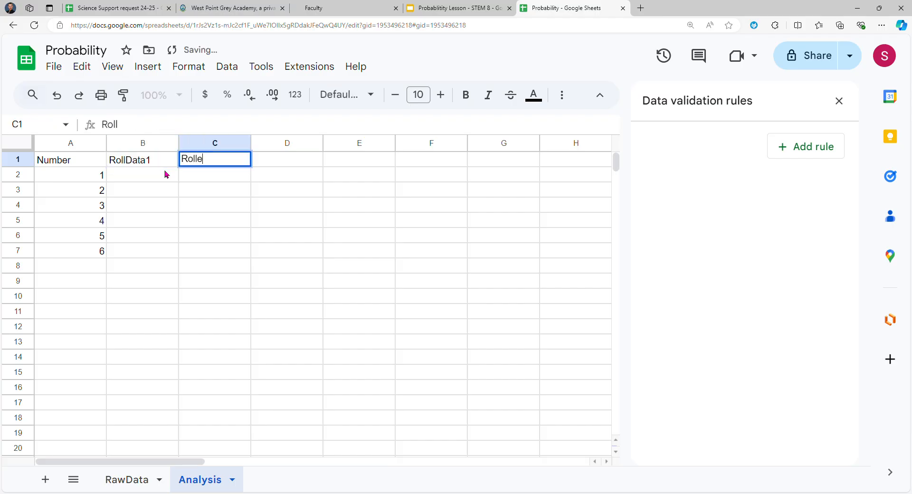
{"action": "type", "text": "Data2"}
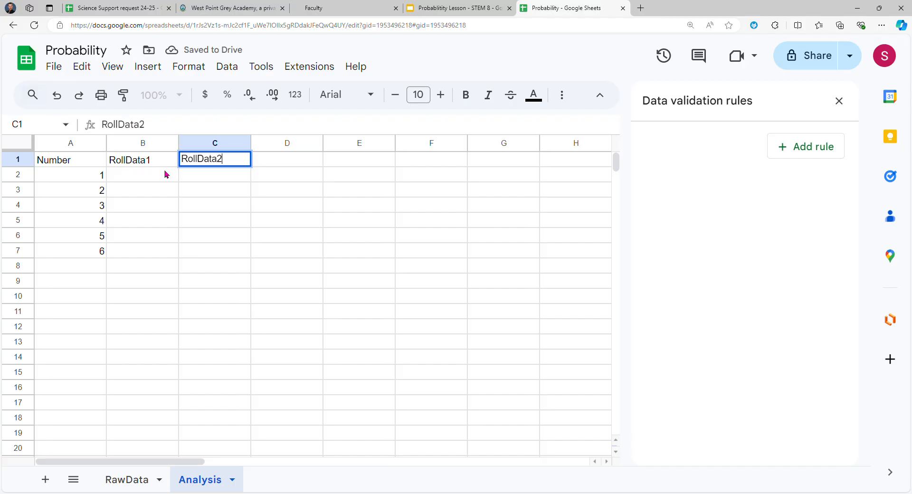
{"action": "key", "text": "Tab"}
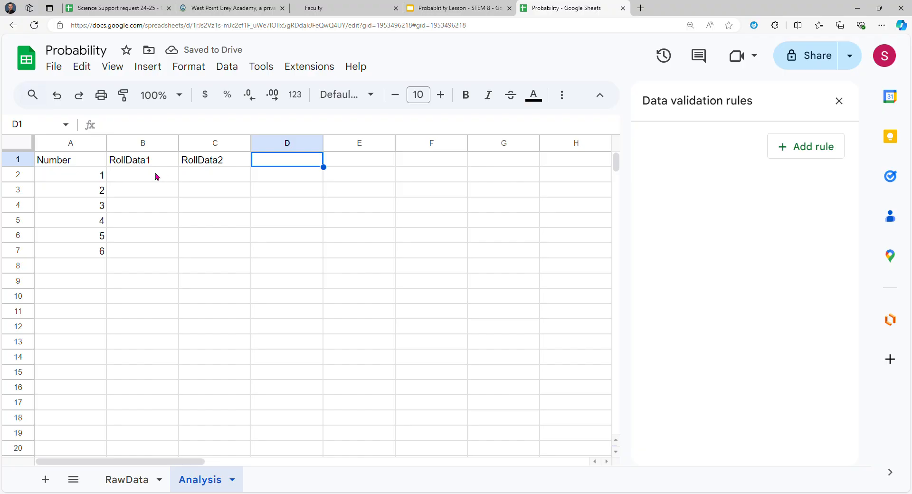
- In cell B2 of the Analysis sheet, enter the formula =RawData!C1 to link the first RollData1 count
{"action": "left_click", "coordinate": [138, 479]}
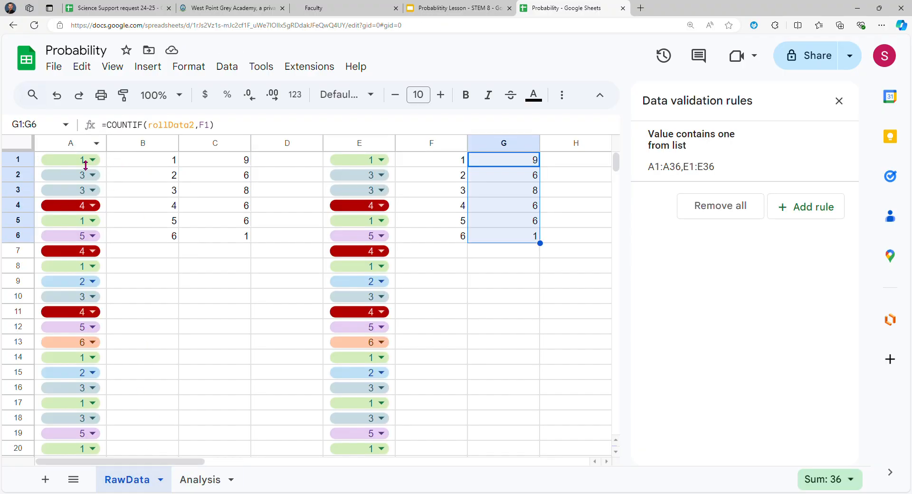
{"action": "left_click", "coordinate": [202, 479]}
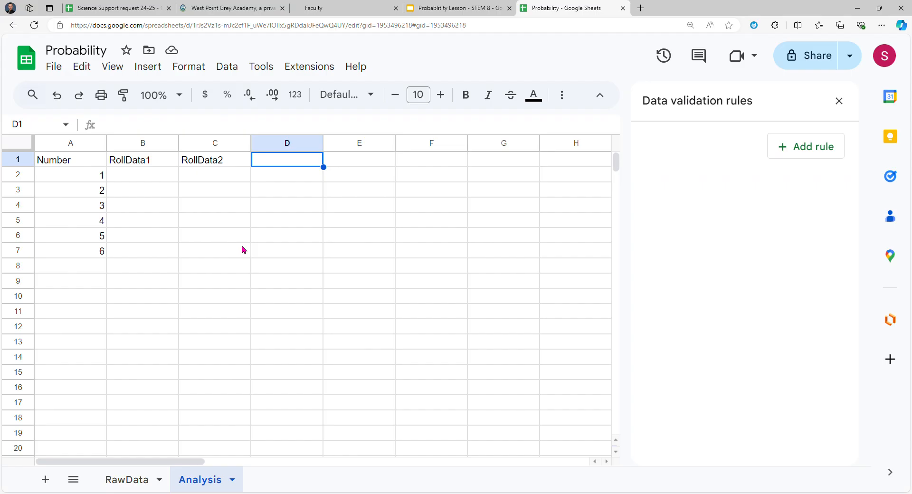
{"action": "left_click", "coordinate": [158, 175]}
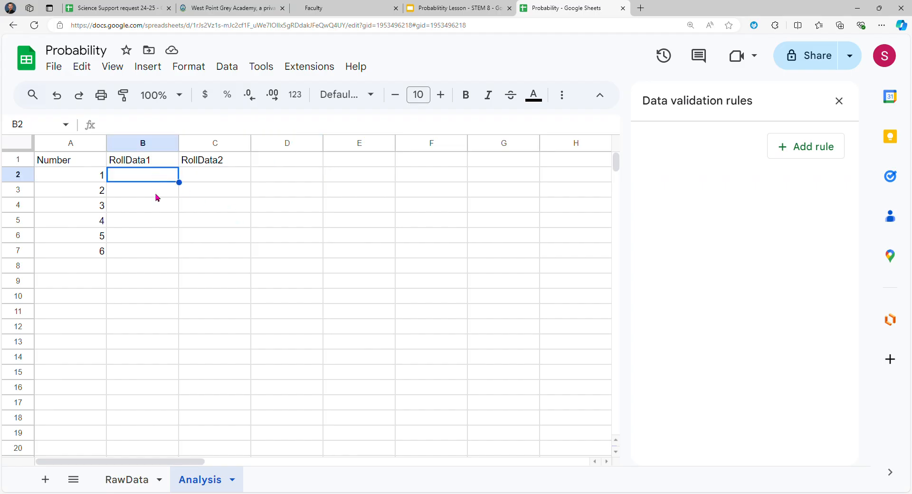
{"action": "type", "text": "="}
{"action": "left_click", "coordinate": [134, 480]}
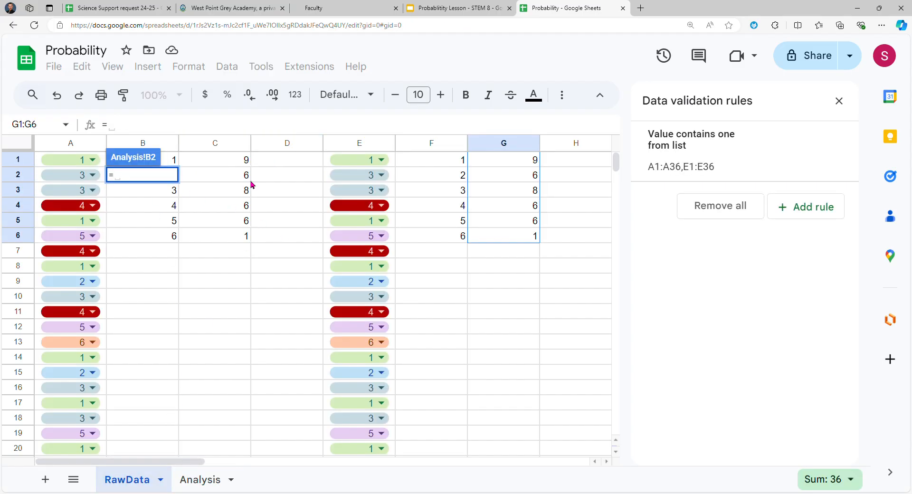
{"action": "left_click", "coordinate": [242, 164]}
{"action": "key", "text": "Return"}
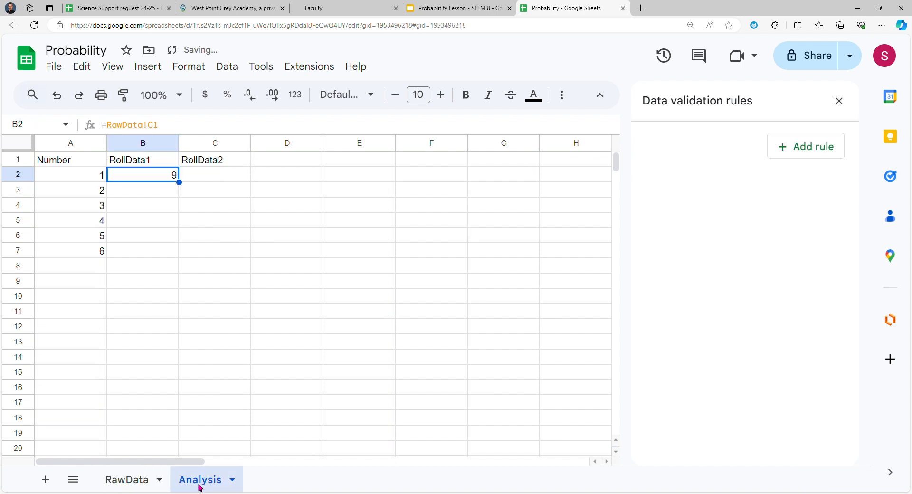
- Enter =RawData!G1 in cell C2 of the Analysis sheet, and fill the B2:C2 references down to row 7
{"action": "left_click", "coordinate": [227, 179]}
{"action": "type", "text": "="}
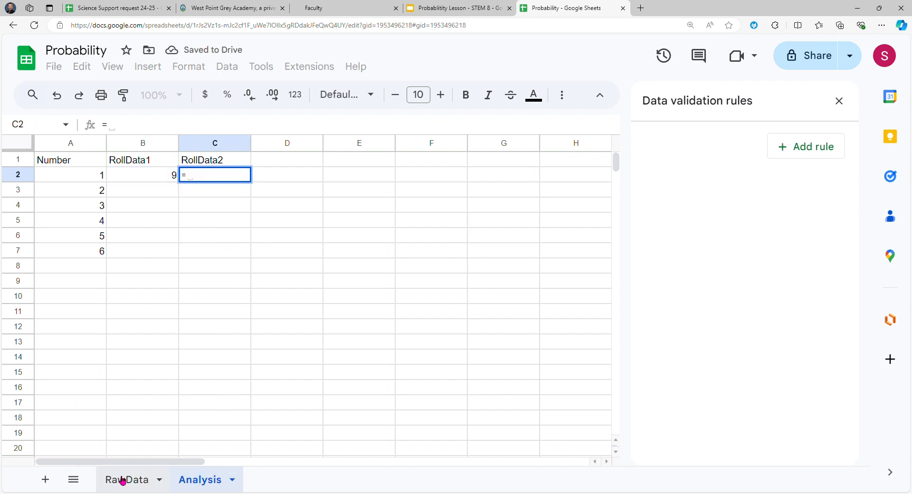
{"action": "left_click", "coordinate": [123, 479]}
{"action": "left_click", "coordinate": [531, 161]}
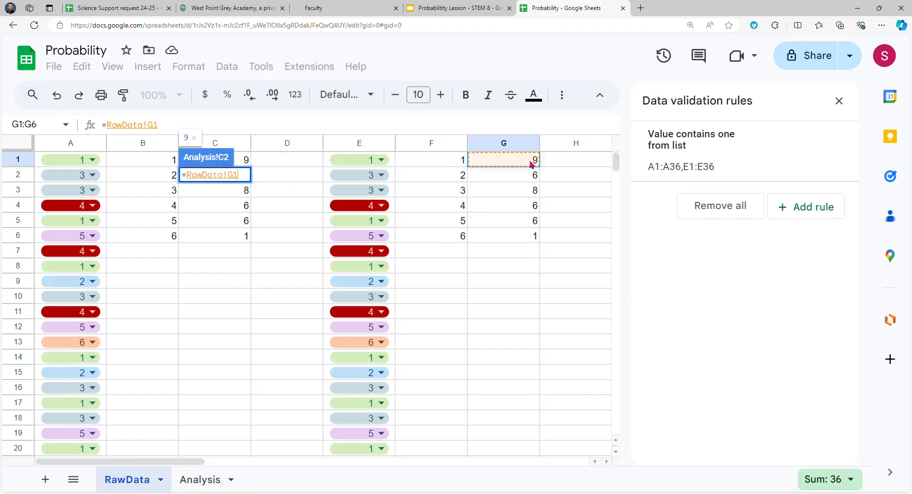
{"action": "key", "text": "Return"}
{"action": "left_click_drag", "start_coordinate": [153, 179], "coordinate": [248, 256]}
{"action": "left_click", "coordinate": [394, 265]}
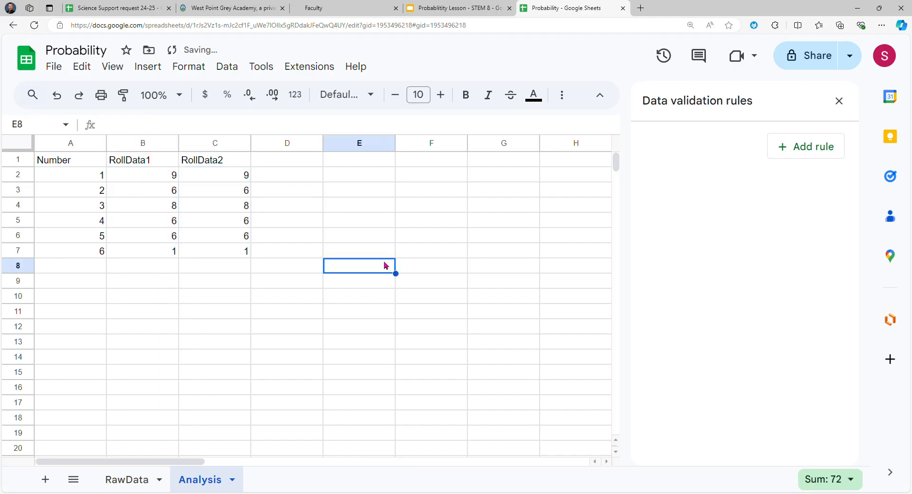
- Check the cell references behind the RollData1 and RollData2 counts on the Analysis sheet against the RawData sheet
{"action": "left_click", "coordinate": [159, 179]}
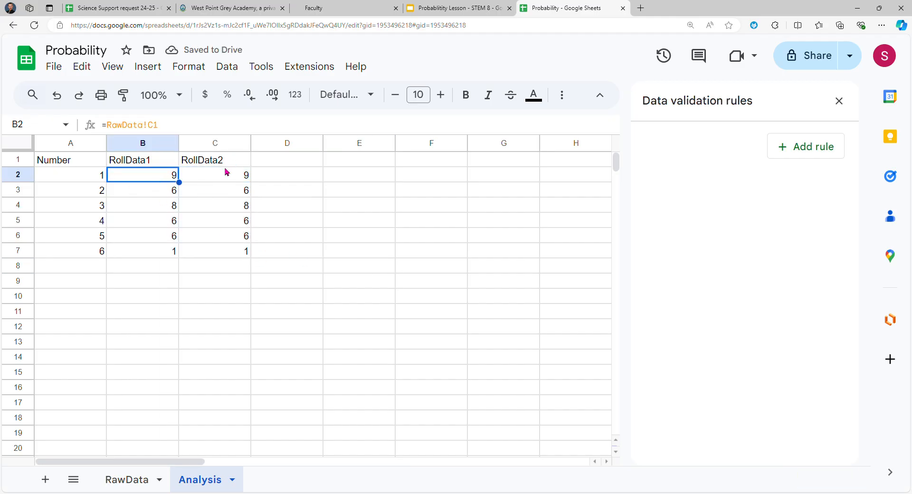
{"action": "key", "text": "Down"}
{"action": "key", "text": "Up"}
{"action": "key", "text": "Down"}
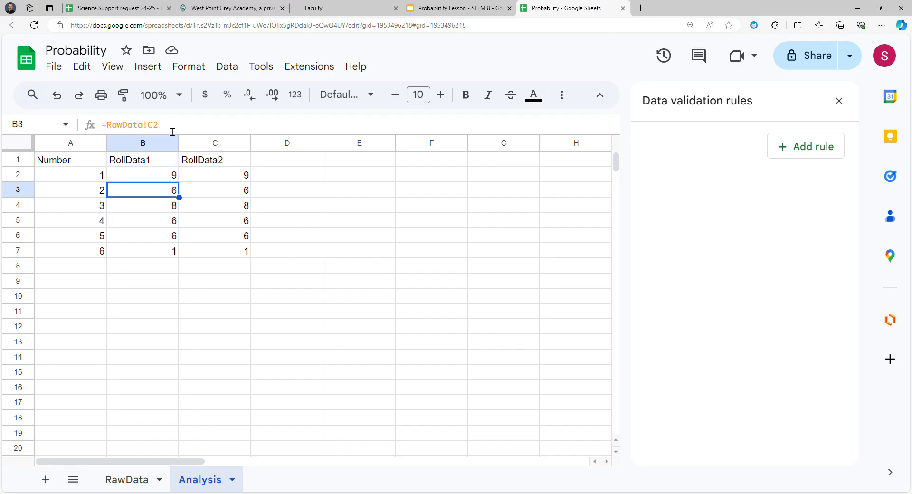
{"action": "key", "text": "Up"}
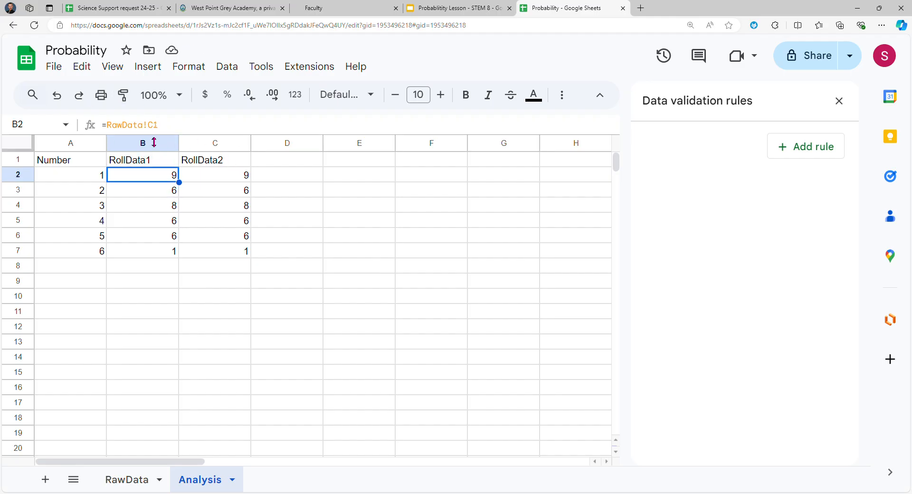
{"action": "left_click", "coordinate": [138, 479]}
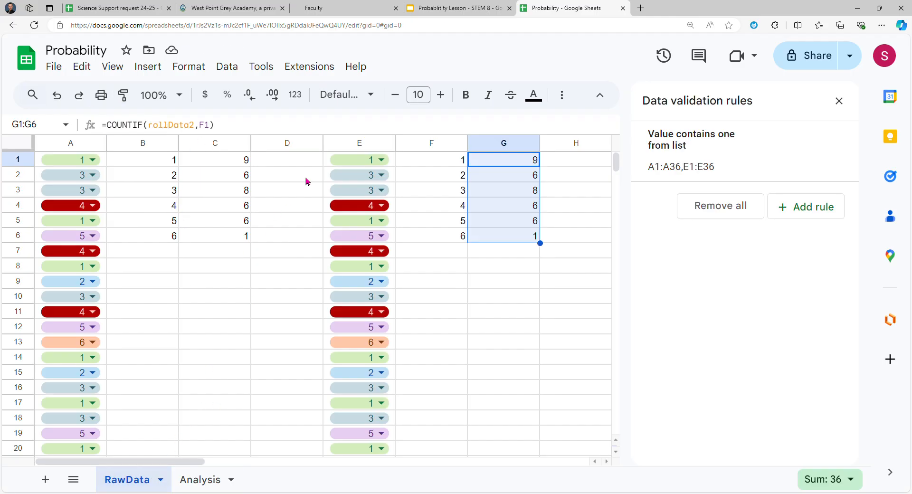
{"action": "left_click", "coordinate": [200, 480]}
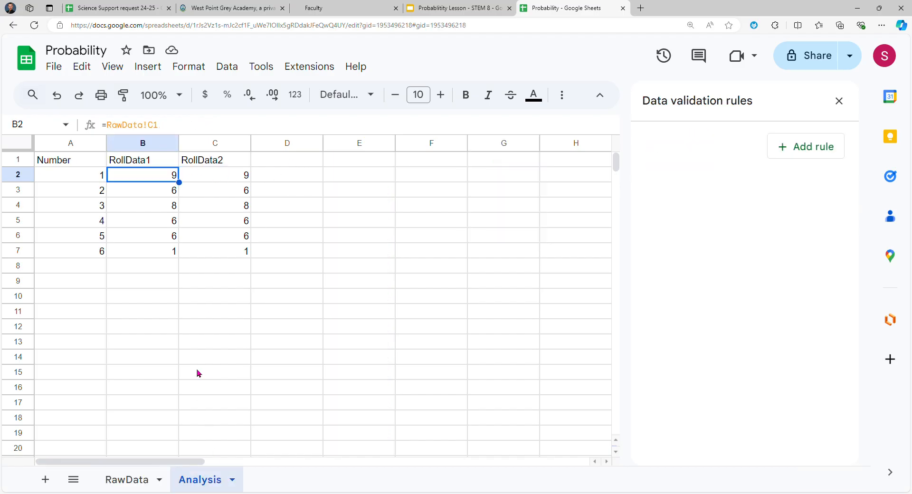
{"action": "left_click", "coordinate": [170, 194]}
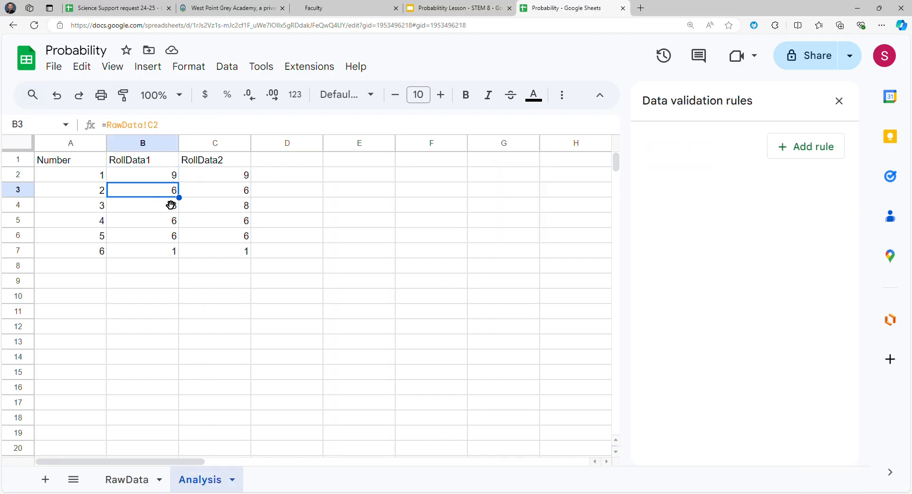
{"action": "left_click", "coordinate": [168, 209]}
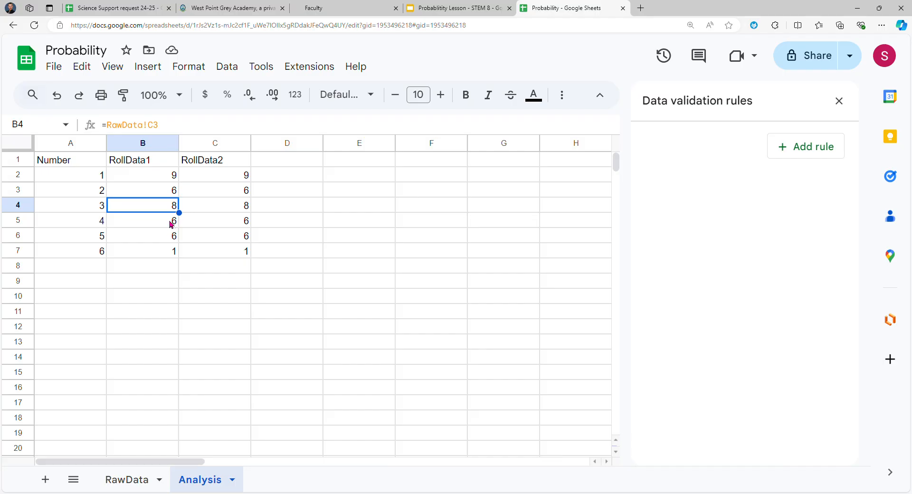
{"action": "left_click", "coordinate": [171, 224]}
{"action": "left_click", "coordinate": [232, 177]}
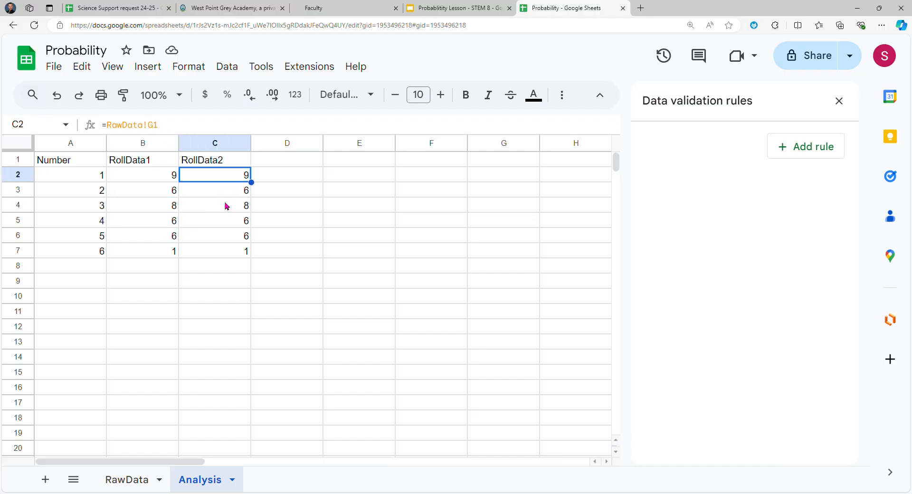
{"action": "left_click", "coordinate": [226, 206]}
{"action": "left_click", "coordinate": [234, 235]}
{"action": "left_click", "coordinate": [103, 269]}
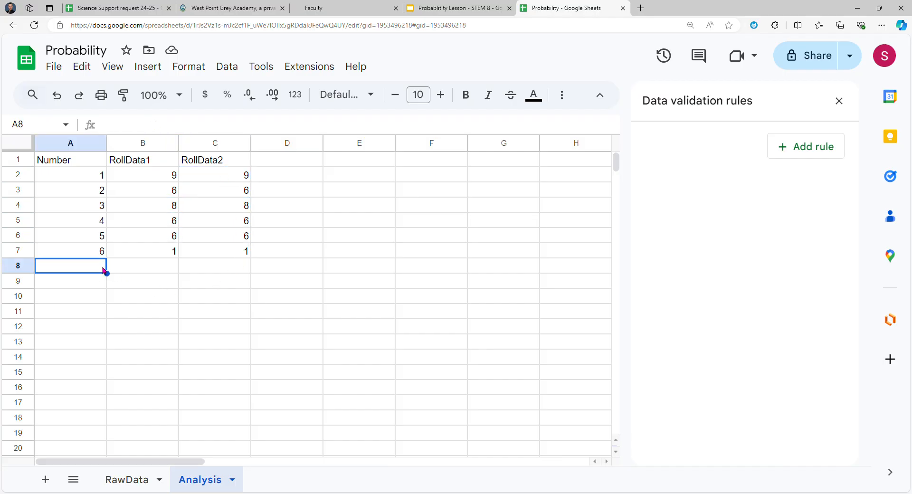
- Add a Total row in row 8 of the Analysis sheet, with =SUM(B2:B7) in B8 and =SUM(C2:C7) in C8
{"action": "type", "text": "Total"}
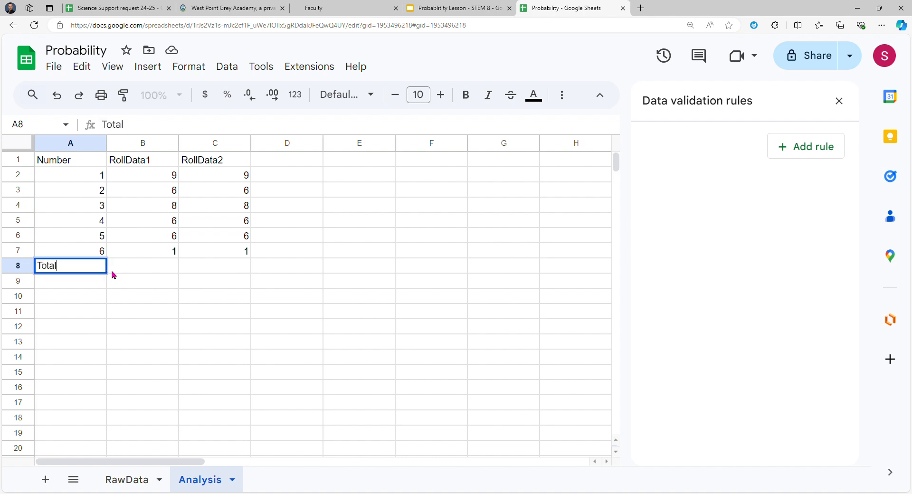
{"action": "key", "text": "Tab"}
{"action": "type", "text": "="}
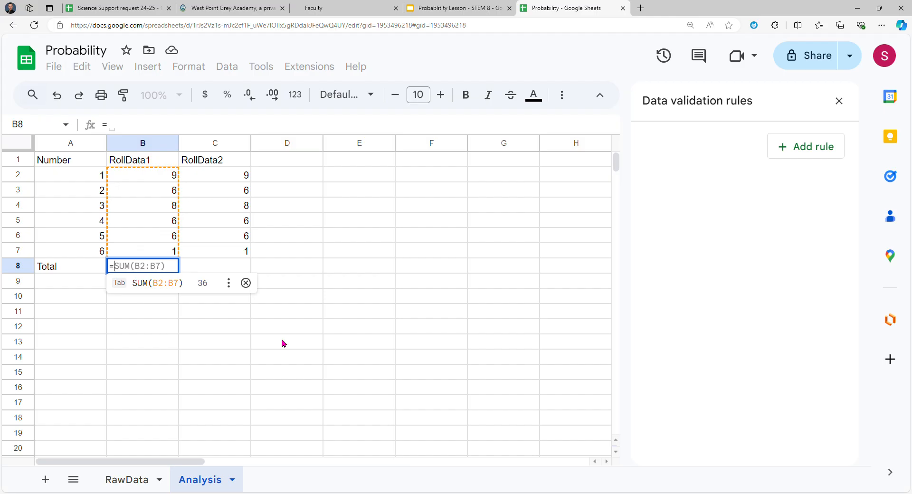
{"action": "key", "text": "Tab"}
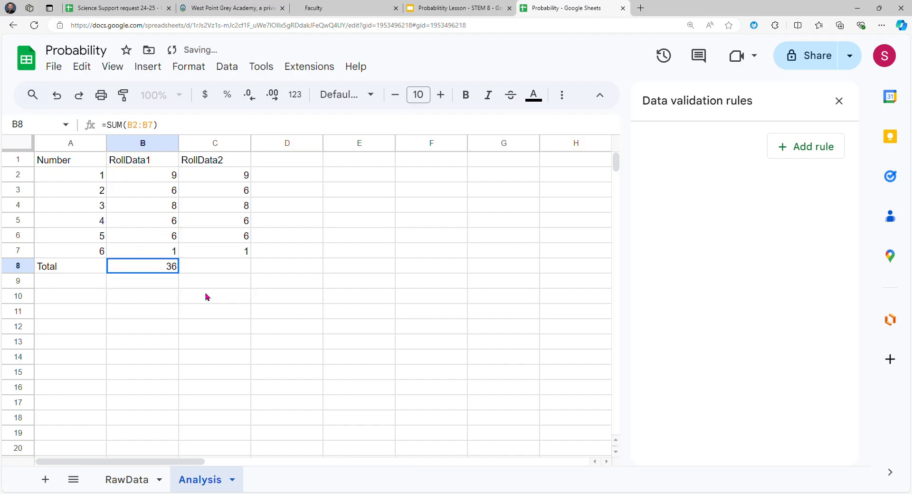
{"action": "left_click", "coordinate": [204, 269]}
{"action": "type", "text": "=sum"}
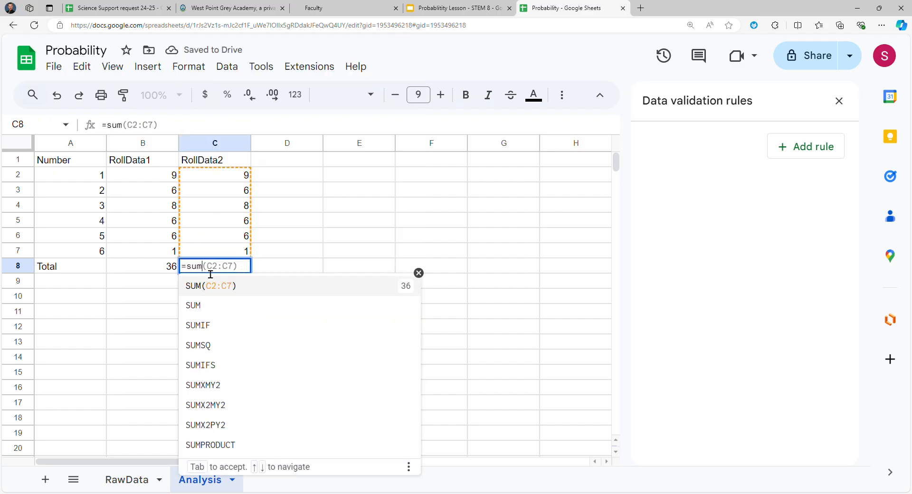
{"action": "left_click", "coordinate": [235, 287]}
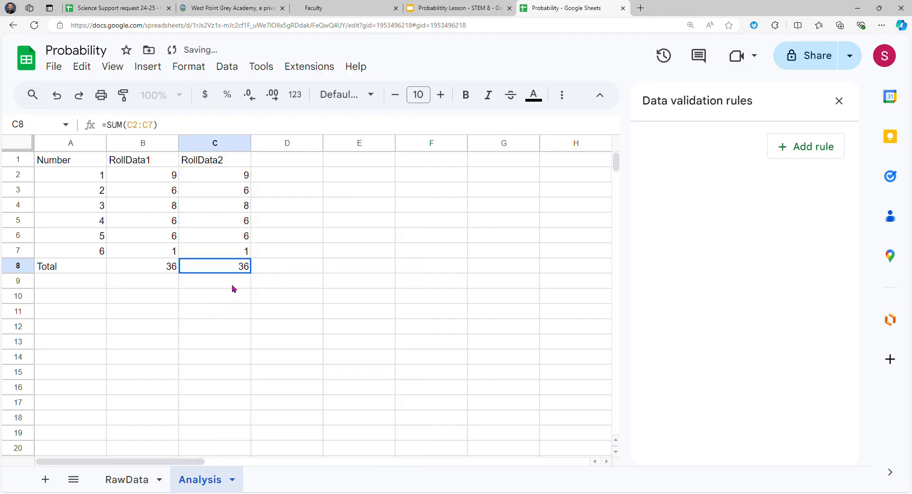
- Make the Total row A8:C8 on the Analysis sheet bold
{"action": "left_click", "coordinate": [67, 266]}
{"action": "left_click_drag", "start_coordinate": [232, 272], "coordinate": [90, 269]}
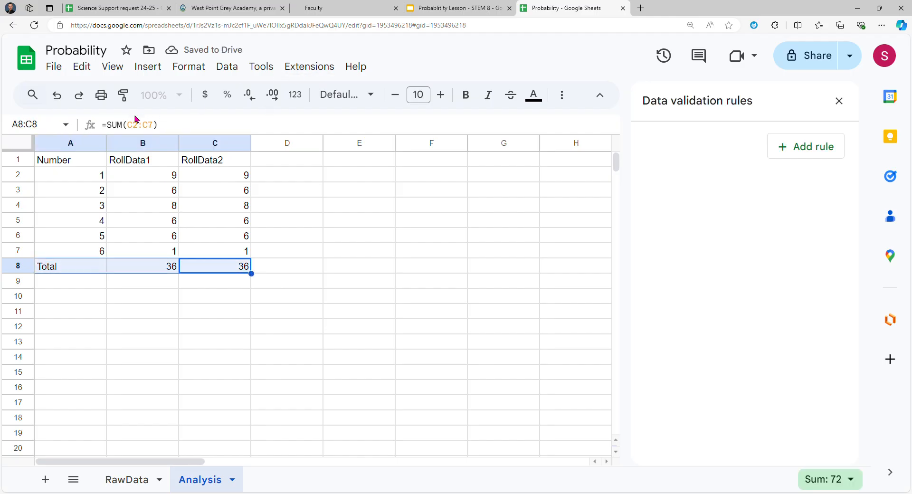
{"action": "left_click", "coordinate": [466, 95]}
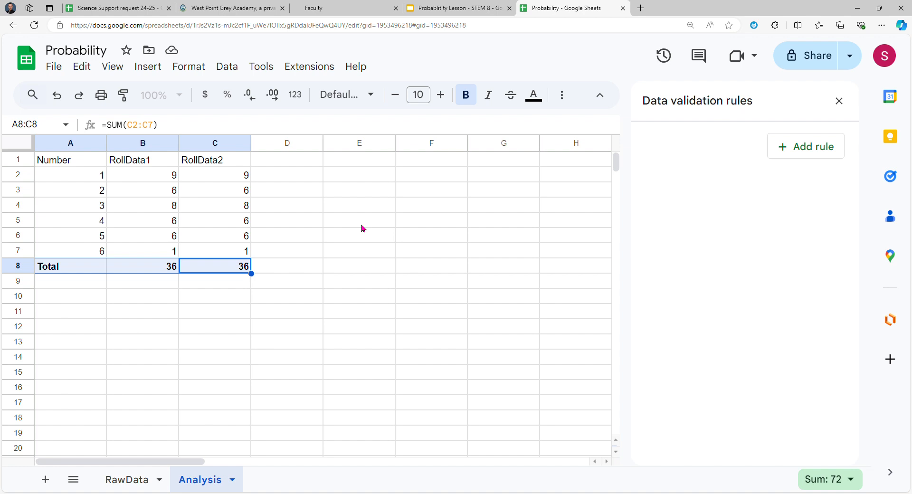
- Check how many rolls the RawData sheet lists against the RollData1 counts and total on the Analysis sheet
{"action": "left_click", "coordinate": [148, 482]}
{"action": "double_click", "coordinate": [90, 344]}
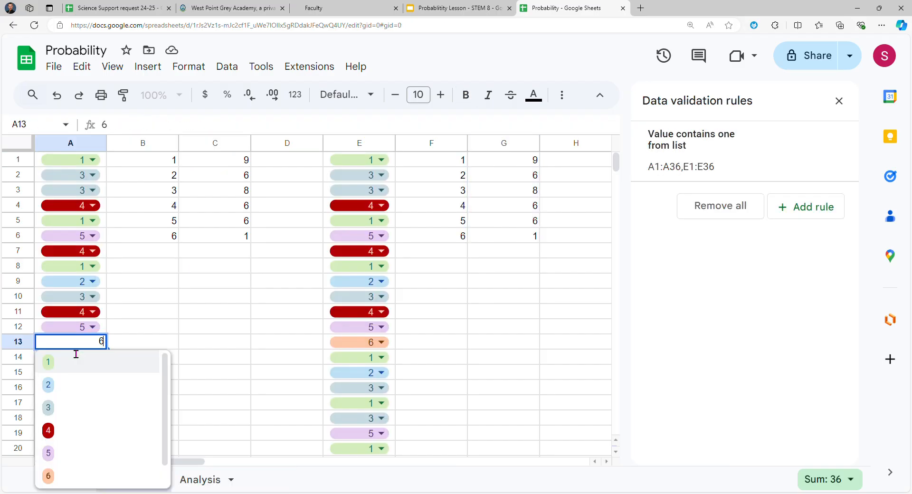
{"action": "scroll", "coordinate": [151, 349], "scroll_direction": "down", "scroll_amount": 4}
{"action": "left_click", "coordinate": [183, 291]}
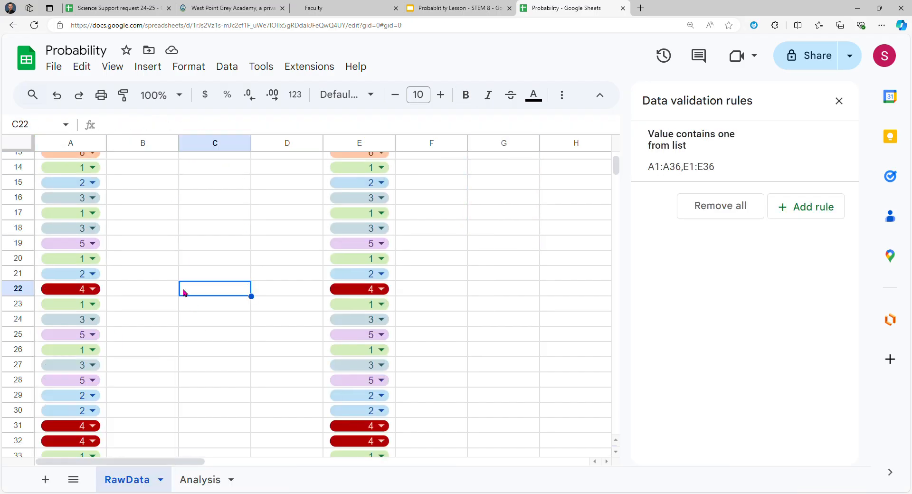
{"action": "scroll", "coordinate": [102, 368], "scroll_direction": "down", "scroll_amount": 5}
{"action": "left_click", "coordinate": [79, 280]}
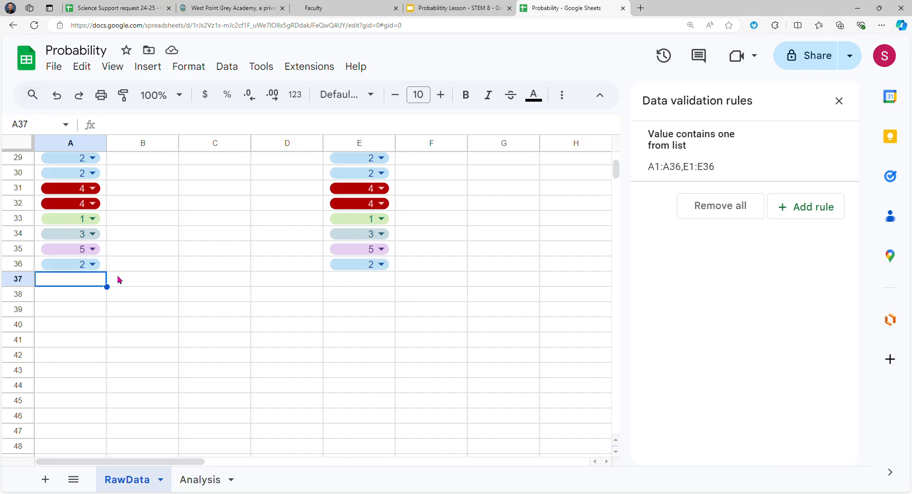
{"action": "left_click", "coordinate": [200, 479]}
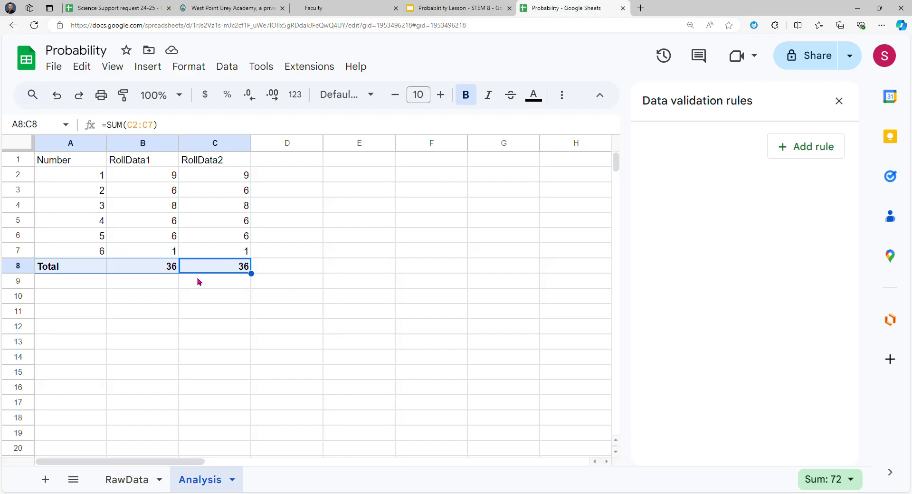
{"action": "left_click_drag", "start_coordinate": [164, 178], "coordinate": [173, 267]}
{"action": "left_click", "coordinate": [385, 328]}
- In cell C1 of the RawData sheet, replace the COUNTIF range A1:A36 with the named range rollData1
{"action": "left_click", "coordinate": [136, 480]}
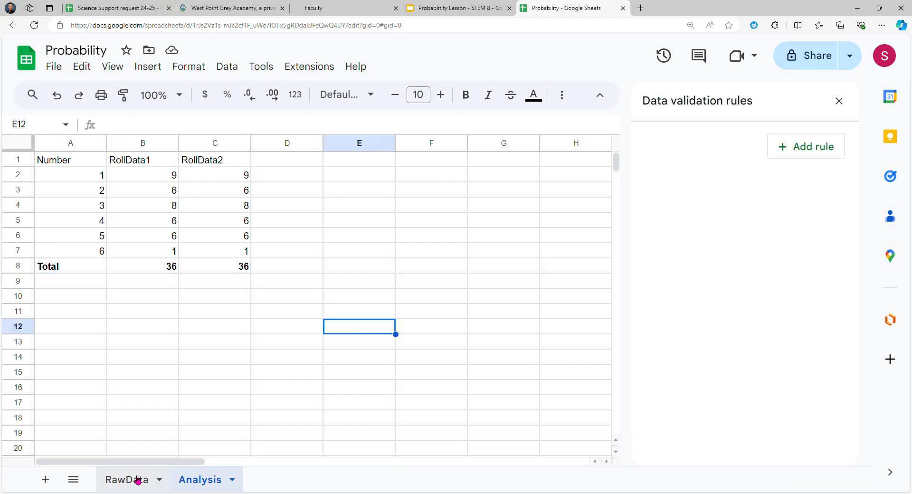
{"action": "scroll", "coordinate": [303, 200], "scroll_direction": "up", "scroll_amount": 10}
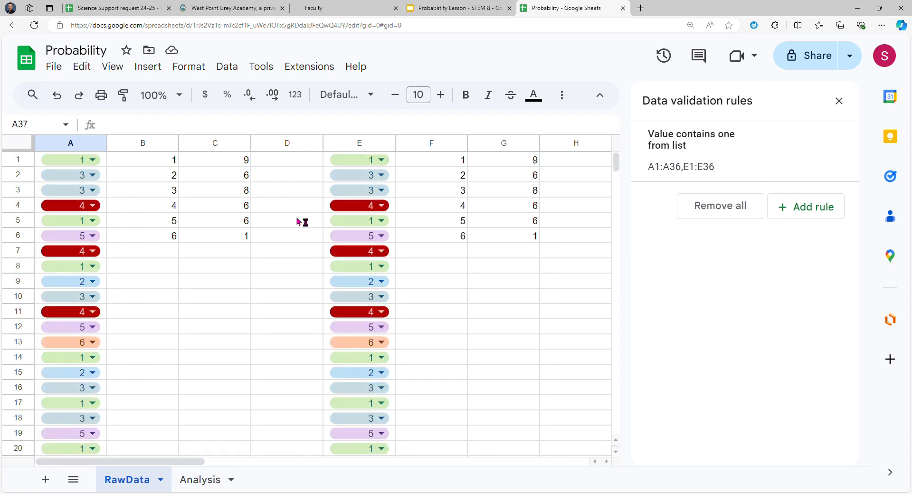
{"action": "left_click", "coordinate": [241, 162]}
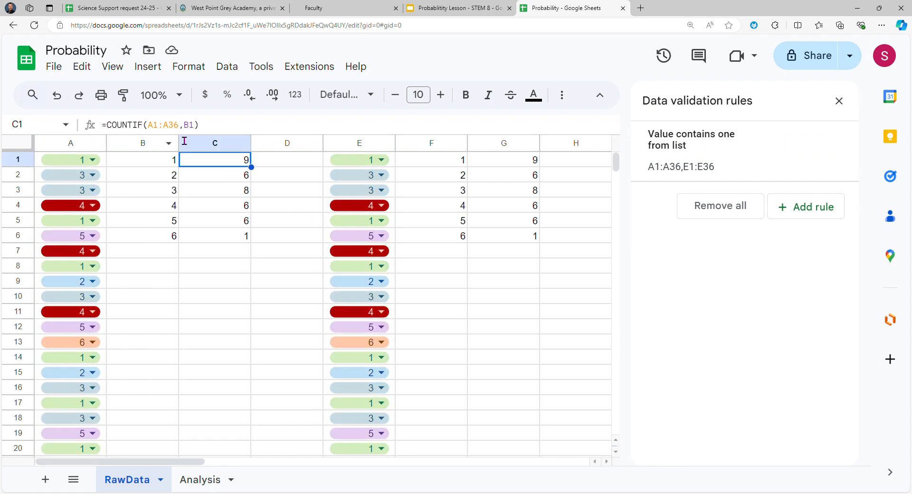
{"action": "left_click", "coordinate": [220, 176]}
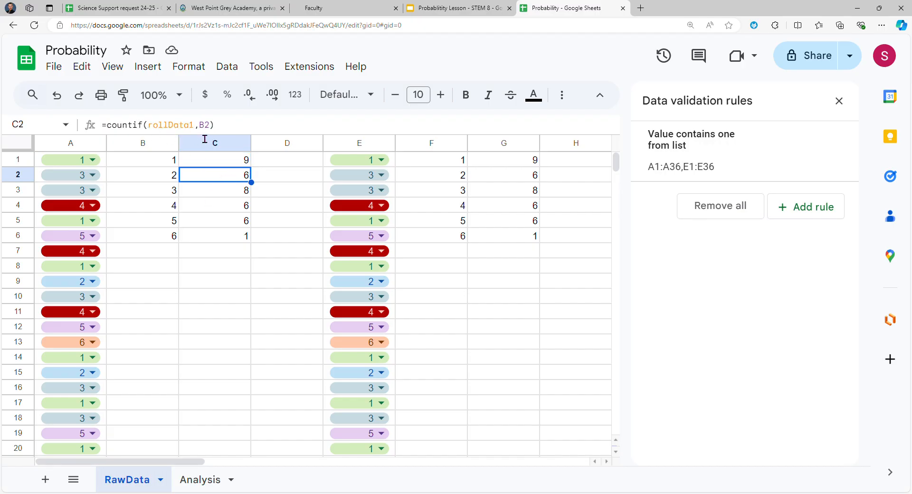
{"action": "left_click", "coordinate": [230, 165]}
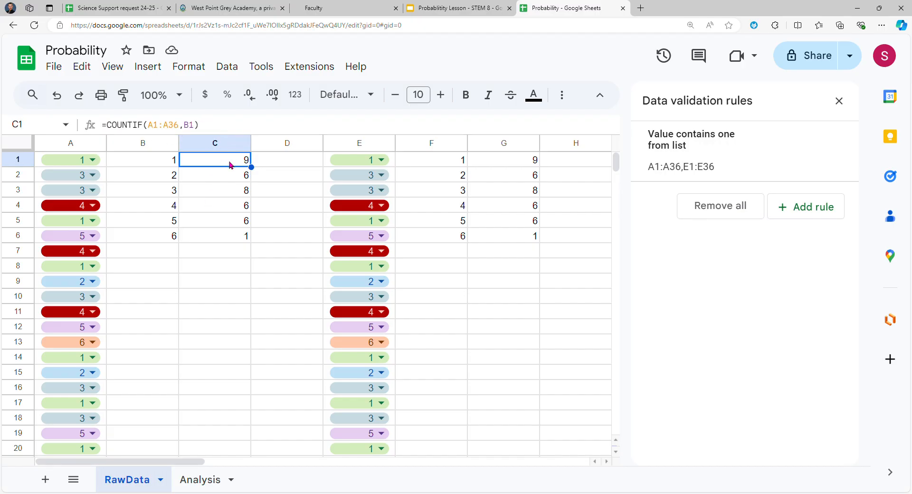
{"action": "left_click_drag", "start_coordinate": [181, 129], "coordinate": [148, 128]}
{"action": "type", "text": "ro"}
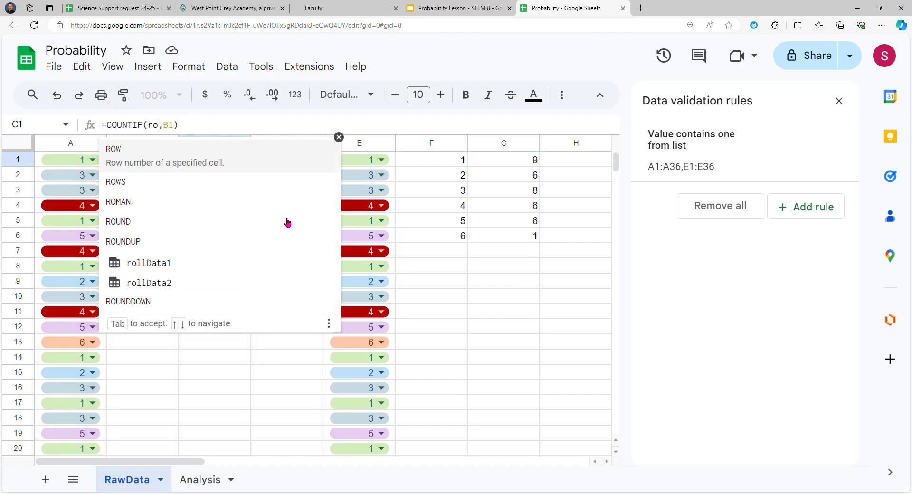
{"action": "left_click", "coordinate": [217, 262]}
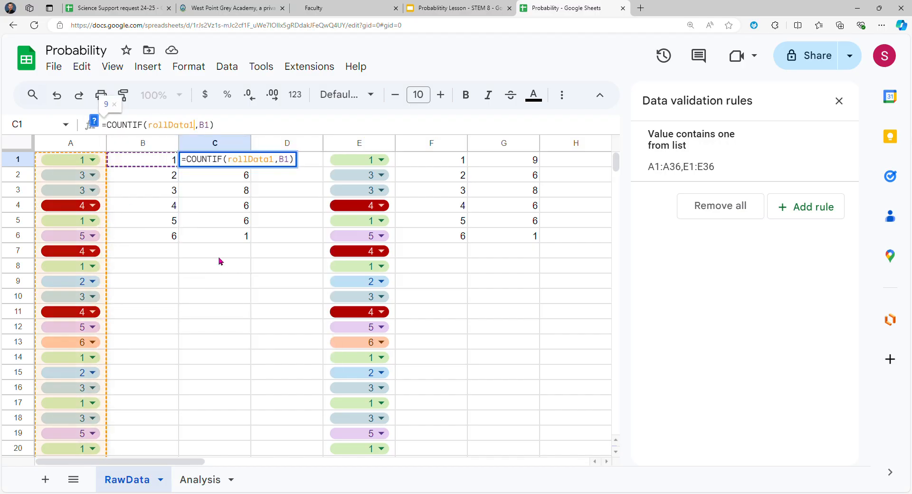
{"action": "left_click", "coordinate": [265, 283]}
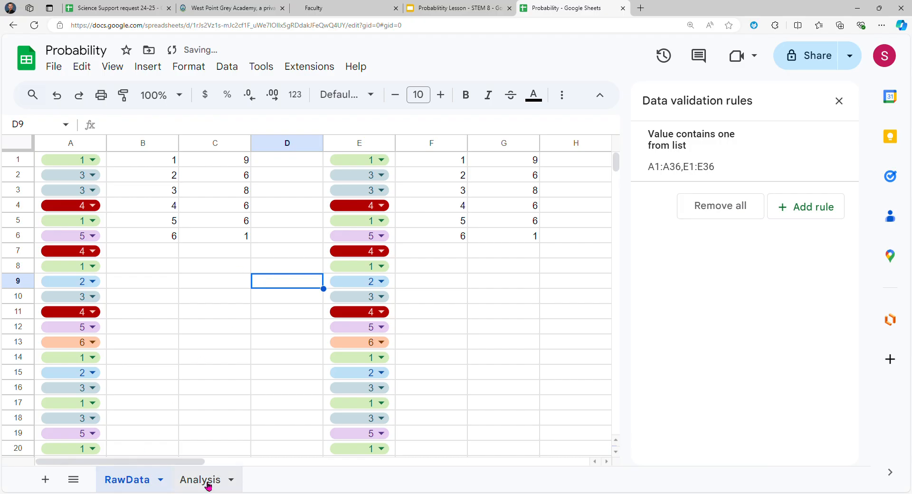
- Change the second set's rolls in cells E13 and E16 of the RawData sheet to 2
{"action": "left_click", "coordinate": [381, 342]}
{"action": "left_click", "coordinate": [369, 382]}
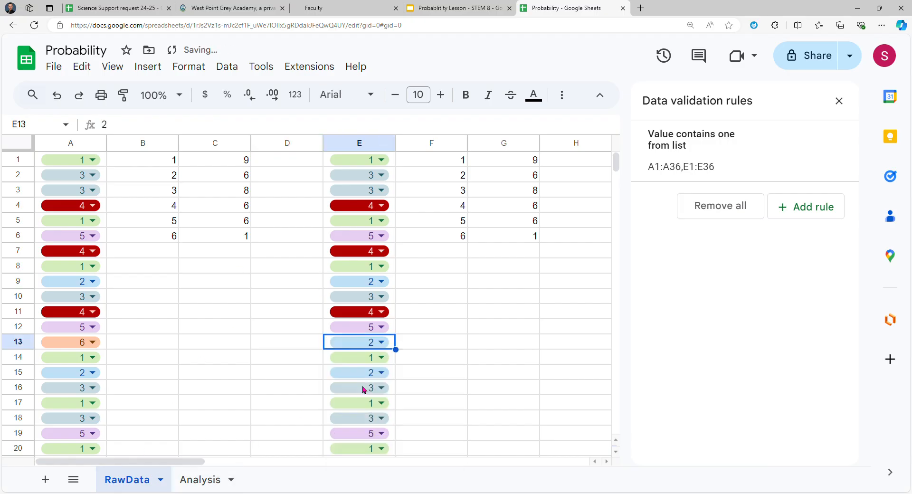
{"action": "left_click", "coordinate": [380, 388]}
{"action": "left_click", "coordinate": [351, 354]}
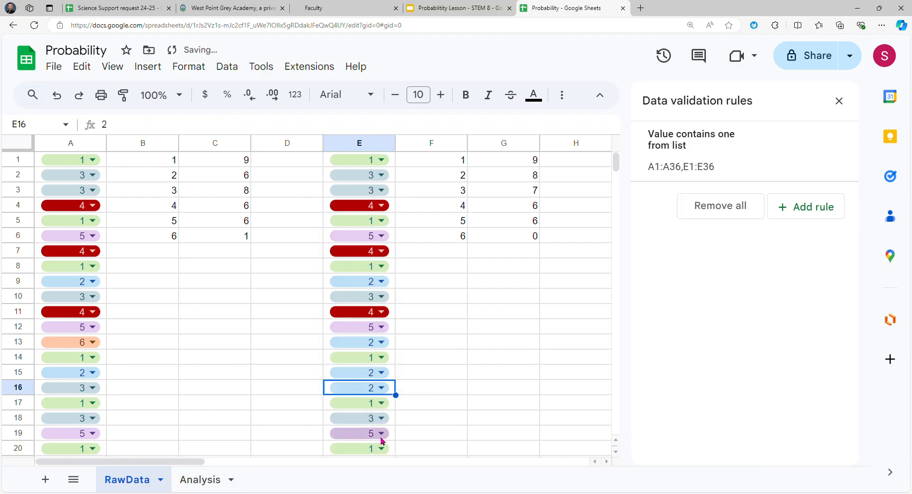
{"action": "left_click", "coordinate": [382, 448]}
{"action": "left_click", "coordinate": [362, 408]}
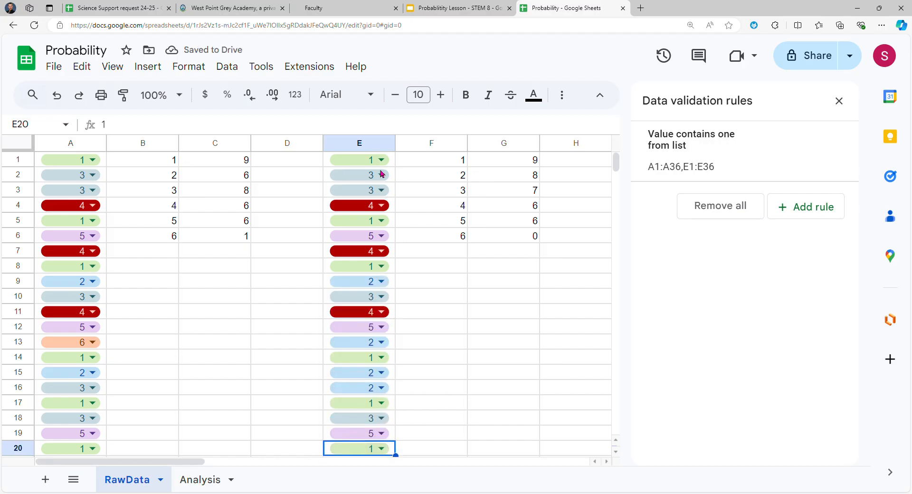
- Set the second set's rolls in E2:E9 and E11:E18 of the RawData sheet to 1
{"action": "double_click", "coordinate": [390, 160]}
{"action": "key", "text": "Return"}
{"action": "key", "text": "Return"}
{"action": "key", "text": "Return"}
{"action": "key", "text": "Return"}
{"action": "key", "text": "Return"}
{"action": "key", "text": "Return"}
{"action": "key", "text": "Return"}
{"action": "key", "text": "Return"}
{"action": "key", "text": "Return"}
{"action": "key", "text": "Return"}
{"action": "key", "text": "Return"}
{"action": "key", "text": "Return"}
{"action": "key", "text": "Return"}
{"action": "key", "text": "Return"}
{"action": "key", "text": "Return"}
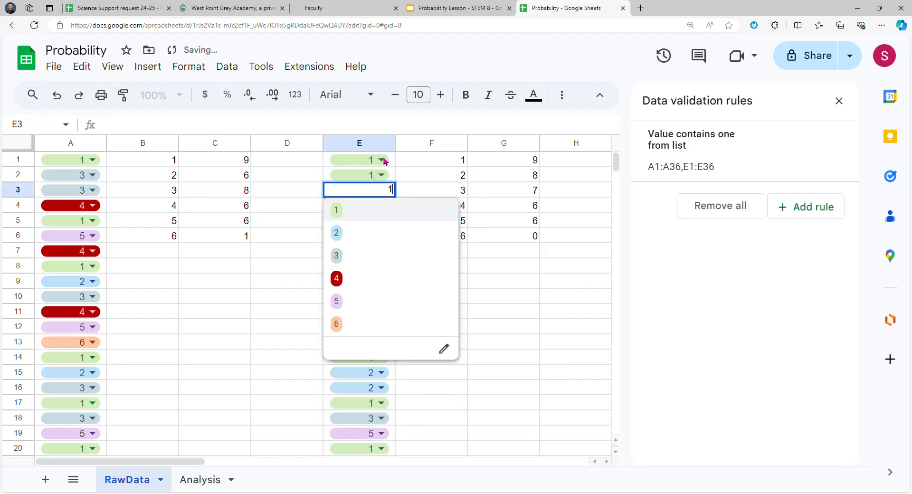
{"action": "type", "text": "1"}
{"action": "key", "text": "Return"}
{"action": "key", "text": "Return"}
{"action": "key", "text": "Return"}
{"action": "type", "text": "1"}
{"action": "key", "text": "Return"}
{"action": "key", "text": "1"}
{"action": "key", "text": "Return"}
{"action": "key", "text": "1"}
{"action": "key", "text": "Return"}
{"action": "key", "text": "1"}
{"action": "key", "text": "Return"}
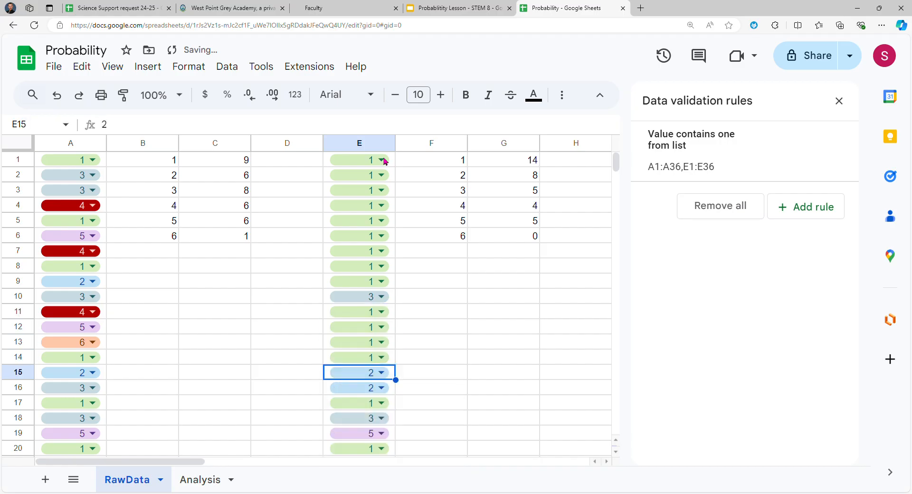
{"action": "key", "text": "1"}
{"action": "key", "text": "Return"}
{"action": "key", "text": "1"}
{"action": "key", "text": "Return"}
{"action": "key", "text": "1"}
{"action": "key", "text": "Return"}
{"action": "key", "text": "Return"}
{"action": "key", "text": "1"}
{"action": "key", "text": "Return"}
{"action": "key", "text": "Return"}
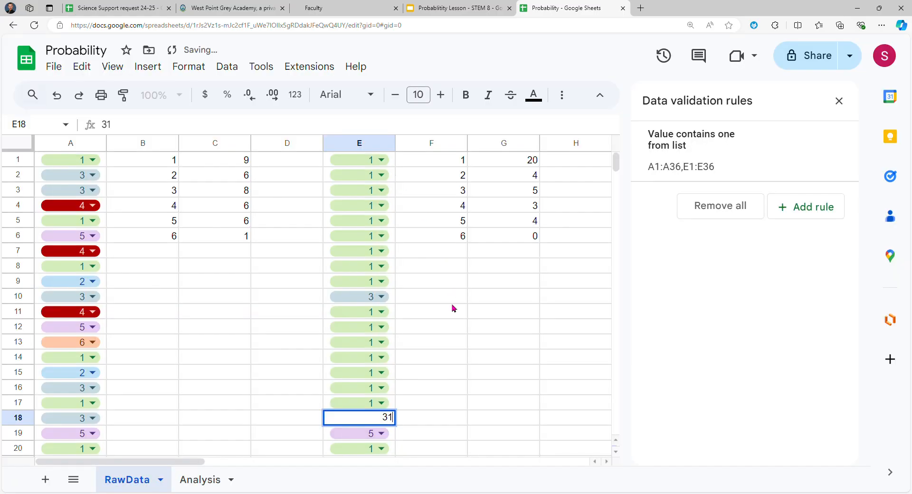
{"action": "key", "text": "BackSpace"}
{"action": "key", "text": "BackSpace"}
{"action": "type", "text": "1"}
{"action": "key", "text": "Return"}
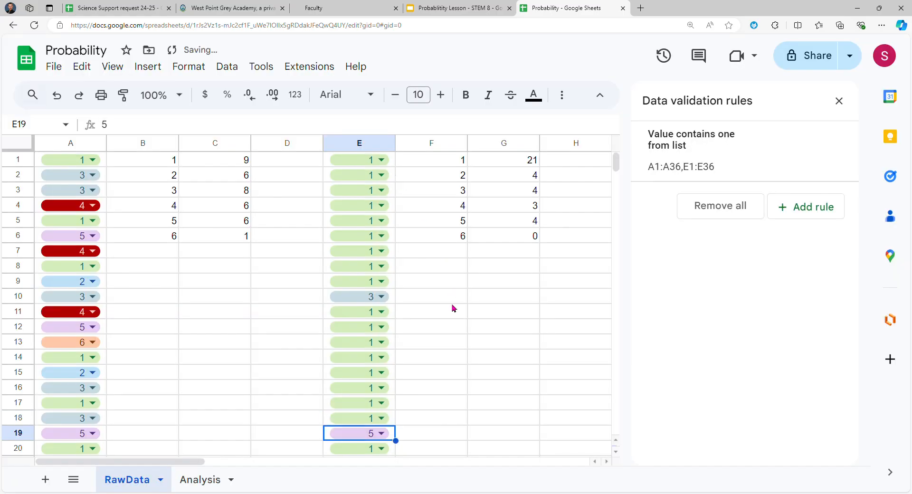
- Insert a column before RollData2 on the Analysis sheet and head it Expected Rolls in C1
{"action": "left_click", "coordinate": [193, 480]}
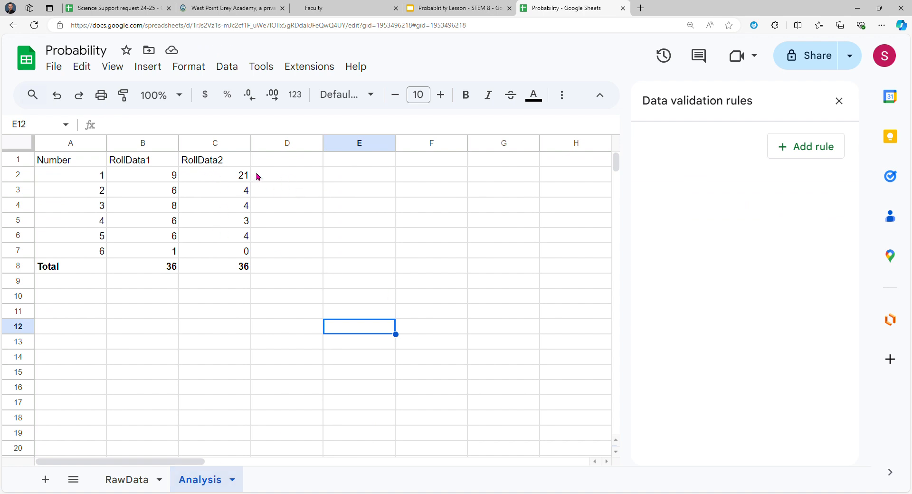
{"action": "left_click", "coordinate": [225, 144]}
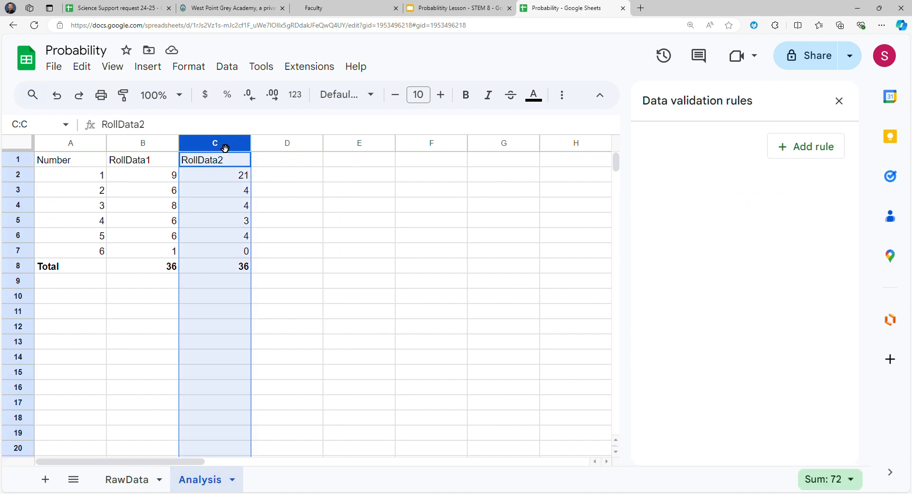
{"action": "right_click", "coordinate": [225, 148]}
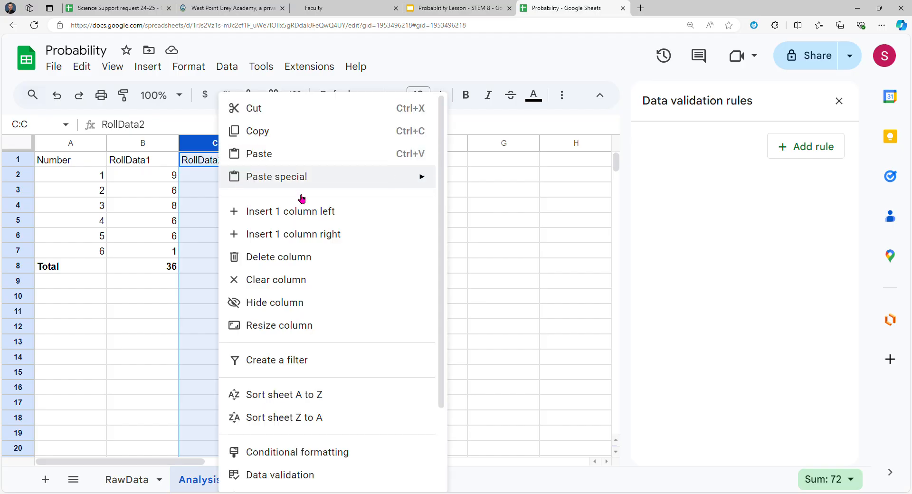
{"action": "left_click", "coordinate": [304, 211]}
{"action": "left_click", "coordinate": [225, 164]}
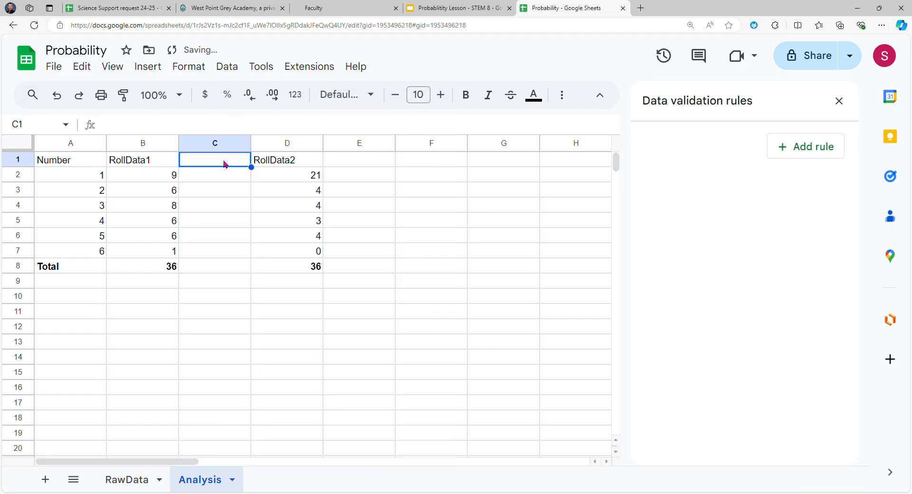
{"action": "type", "text": "Expected"}
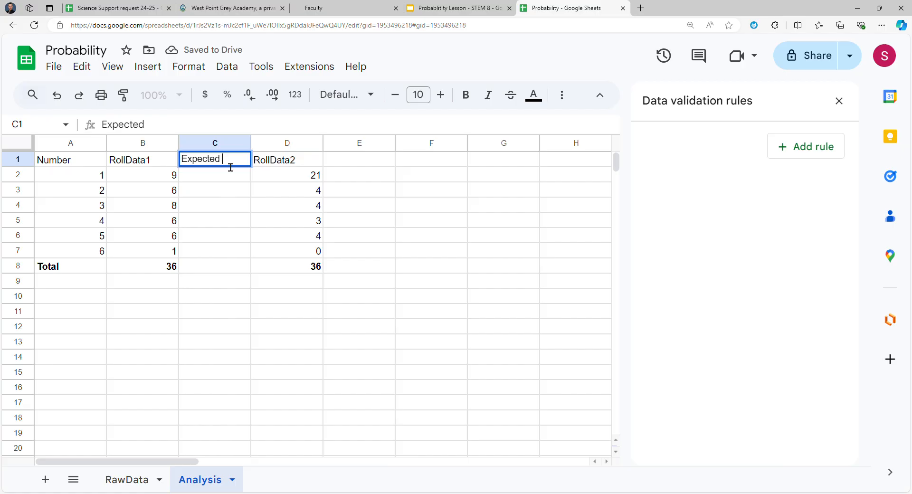
{"action": "type", "text": " Rolls"}
{"action": "key", "text": "Return"}
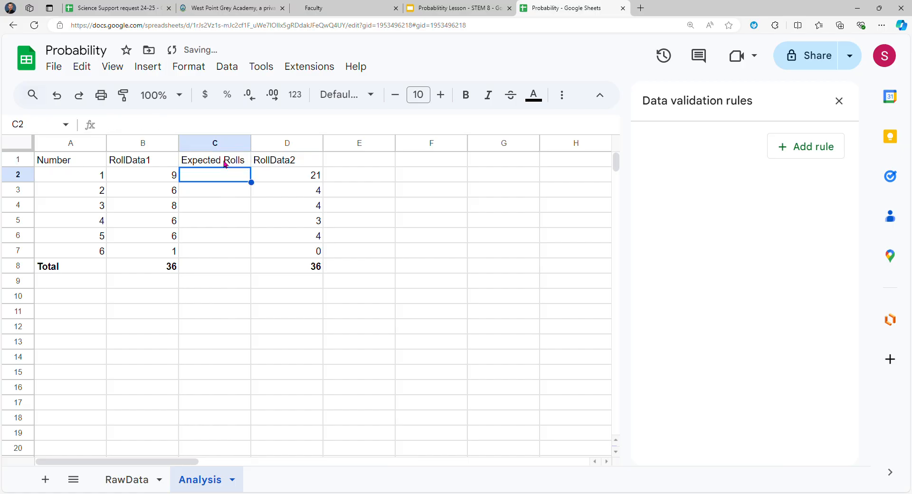
- Enter the formula =B8/6 in cell C2 to calculate the expected rolls for number 1
{"action": "type", "text": "="}
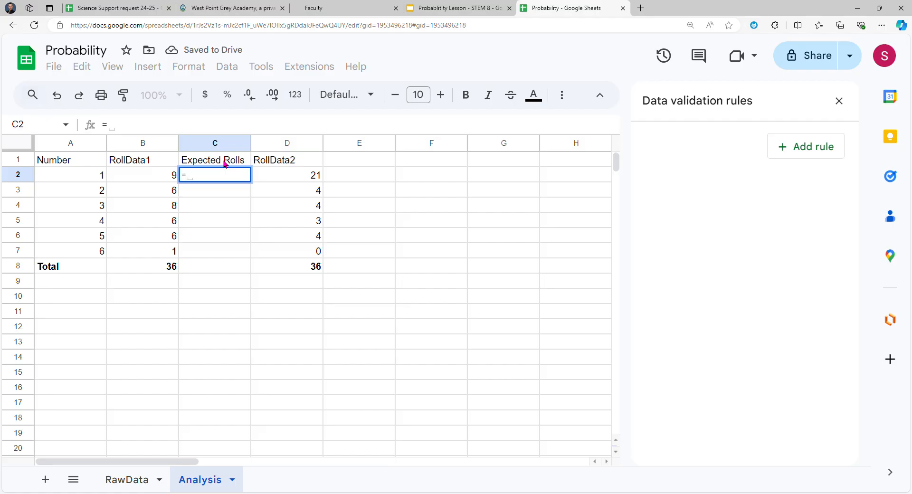
{"action": "left_click", "coordinate": [174, 268]}
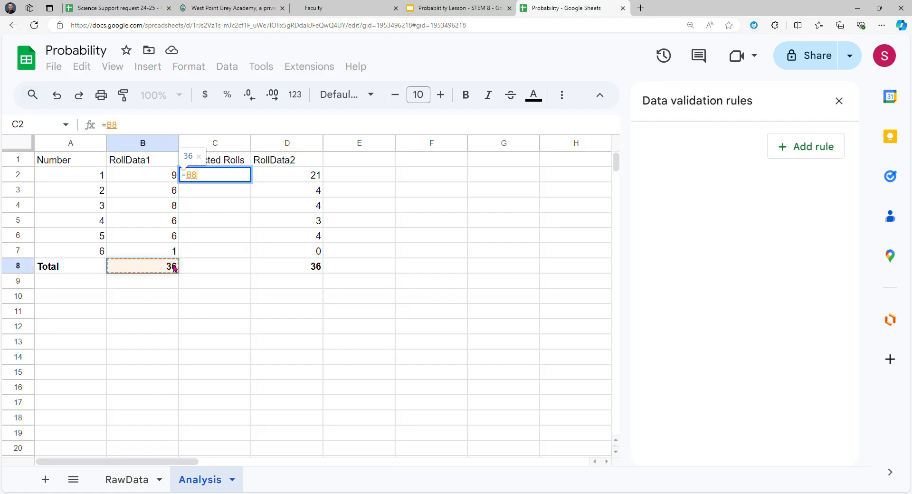
{"action": "type", "text": "/6"}
{"action": "key", "text": "Return"}
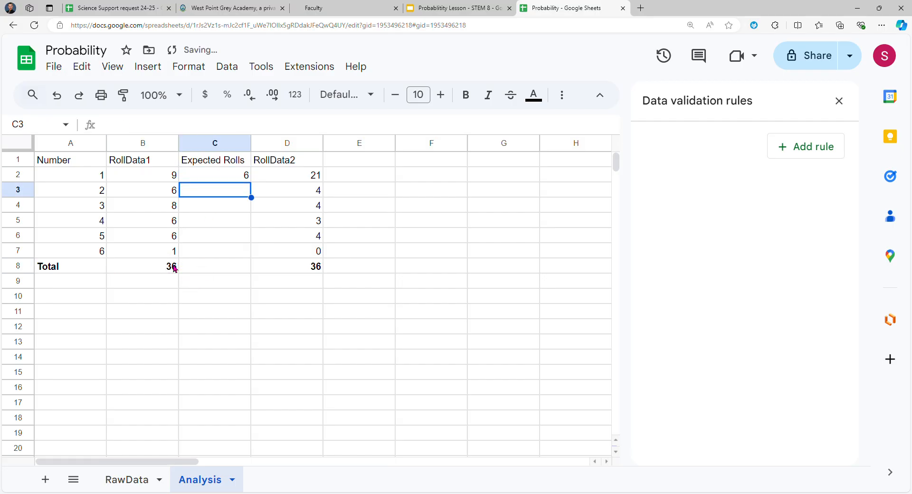
- Try filling the Expected Rolls formula from C2 down through C7, and clear the copies in C3:C7
{"action": "left_click", "coordinate": [221, 180]}
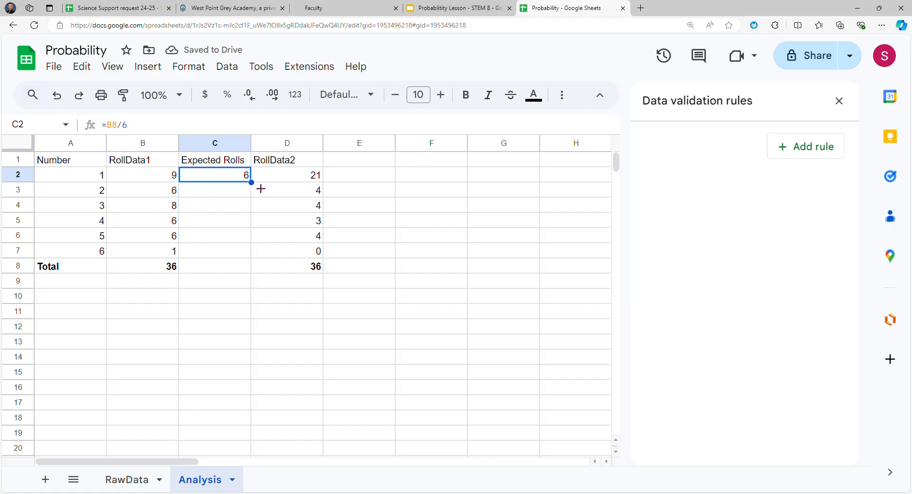
{"action": "left_click_drag", "start_coordinate": [259, 191], "coordinate": [257, 260]}
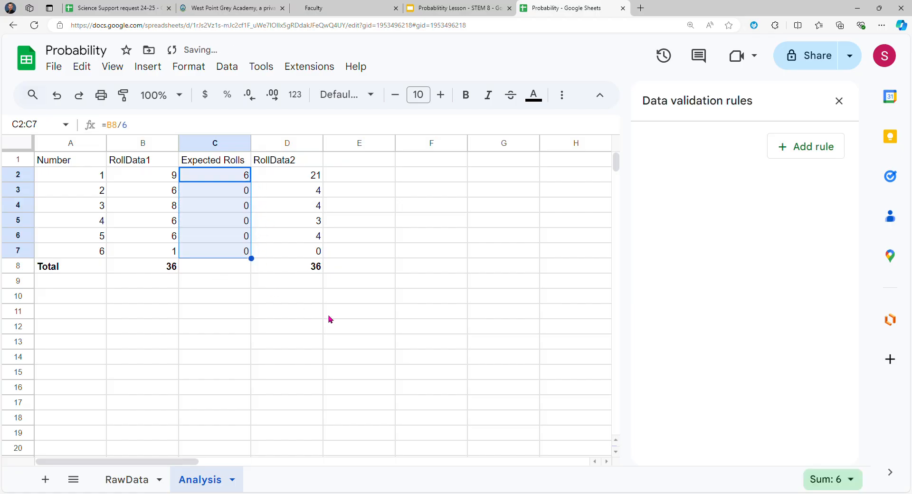
{"action": "left_click", "coordinate": [243, 196]}
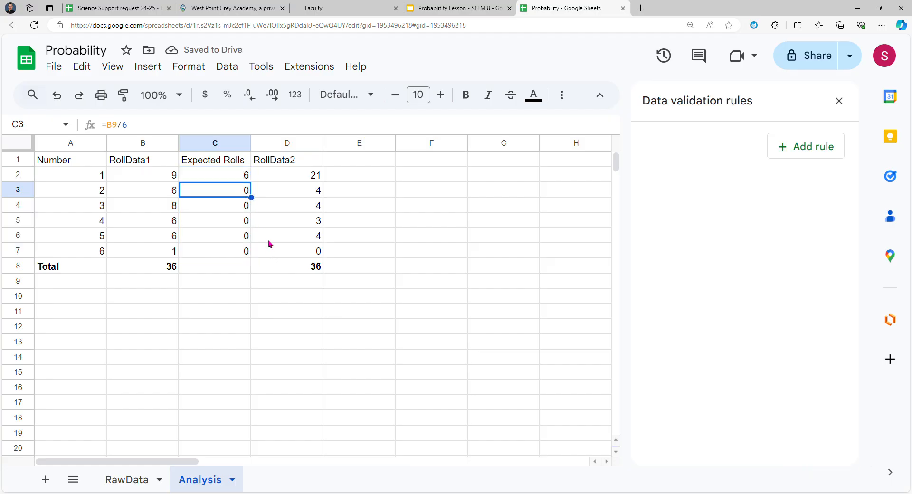
{"action": "key", "text": "Delete"}
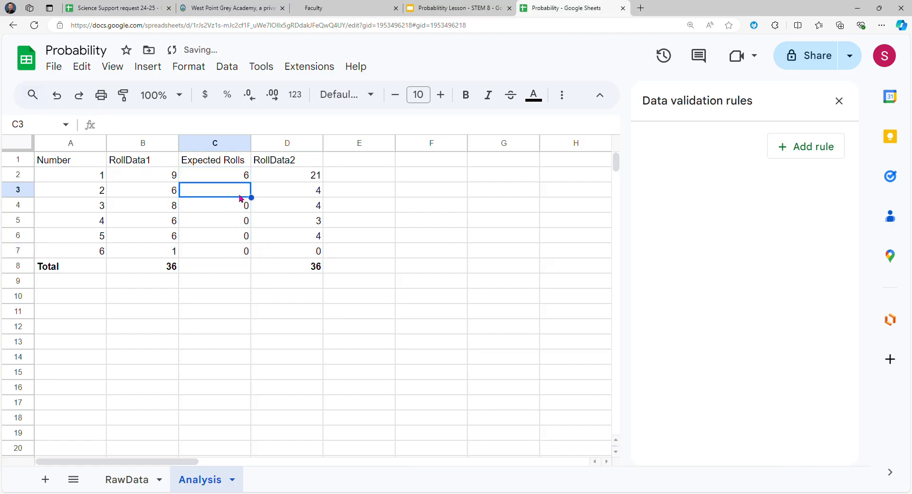
{"action": "key", "text": "Down"}
{"action": "key", "text": "Delete"}
{"action": "key", "text": "Down"}
{"action": "key", "text": "Delete"}
{"action": "key", "text": "Down"}
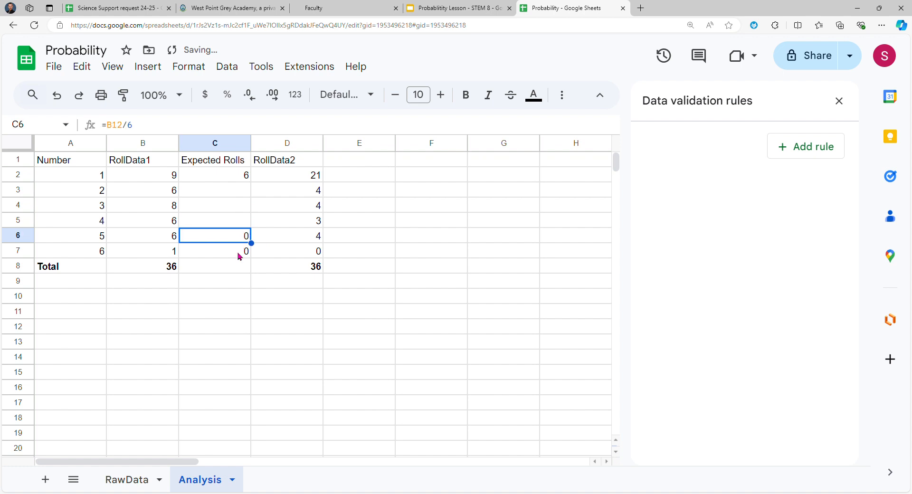
{"action": "key", "text": "Delete"}
{"action": "key", "text": "Down"}
{"action": "key", "text": "Delete"}
{"action": "key", "text": "Up"}
- Try copying the C2 formula down to C3 alone, and clear both cells
{"action": "left_click", "coordinate": [235, 179]}
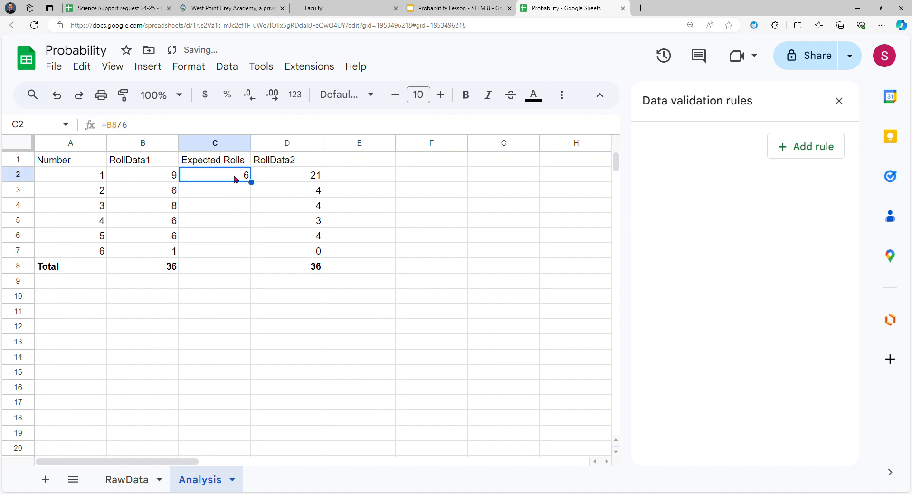
{"action": "left_click", "coordinate": [169, 271]}
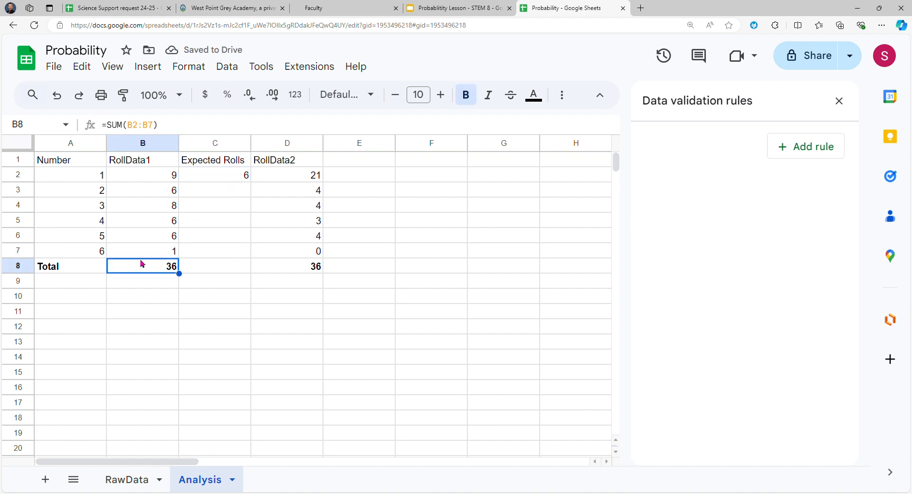
{"action": "left_click", "coordinate": [216, 178]}
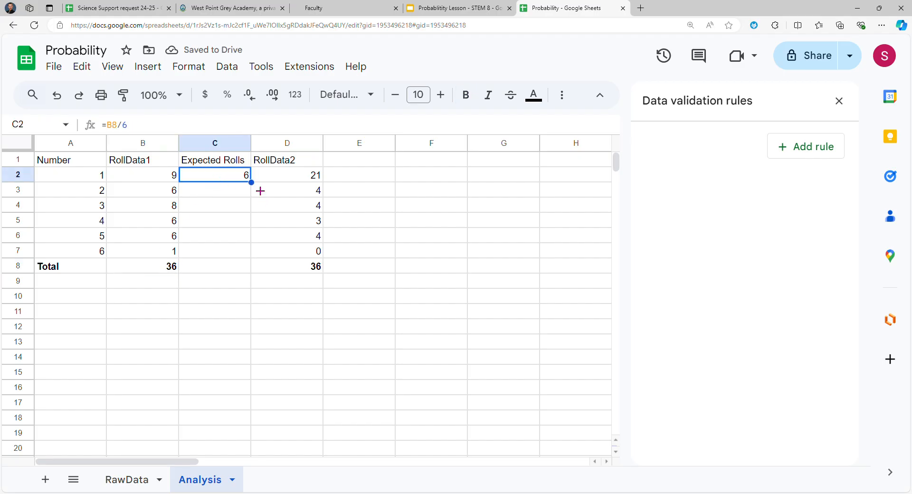
{"action": "left_click_drag", "start_coordinate": [260, 190], "coordinate": [255, 202]}
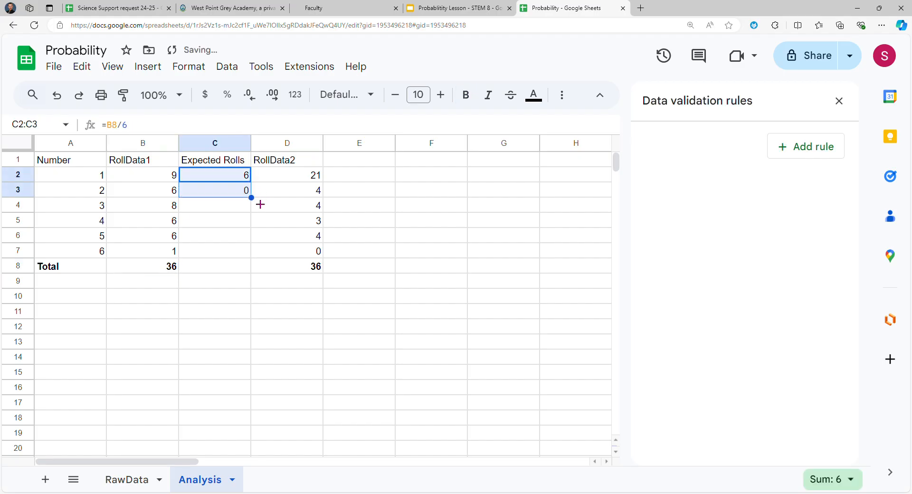
{"action": "left_click", "coordinate": [228, 193]}
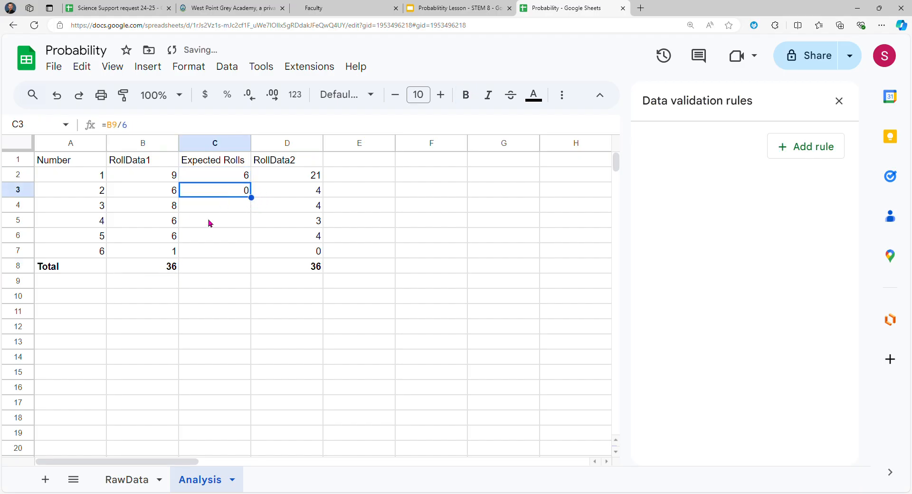
{"action": "left_click", "coordinate": [172, 268]}
{"action": "left_click", "coordinate": [230, 195]}
{"action": "key", "text": "Delete"}
{"action": "left_click", "coordinate": [170, 268]}
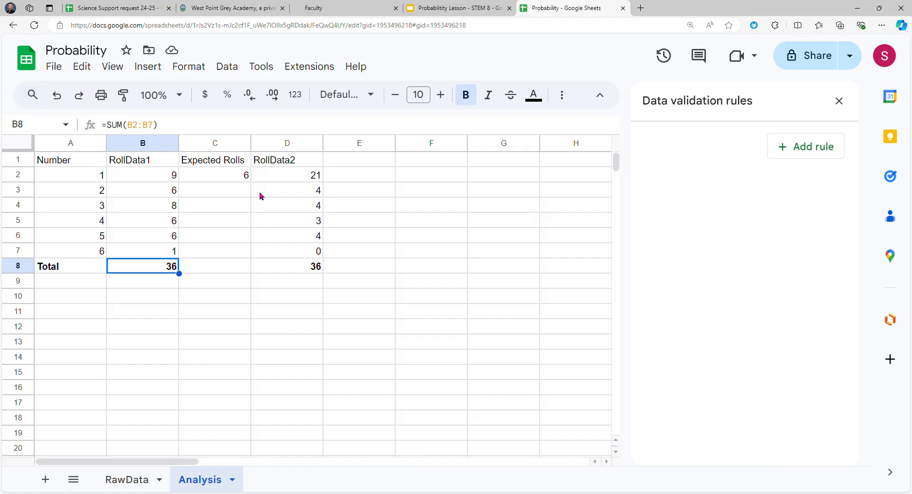
{"action": "left_click", "coordinate": [225, 179]}
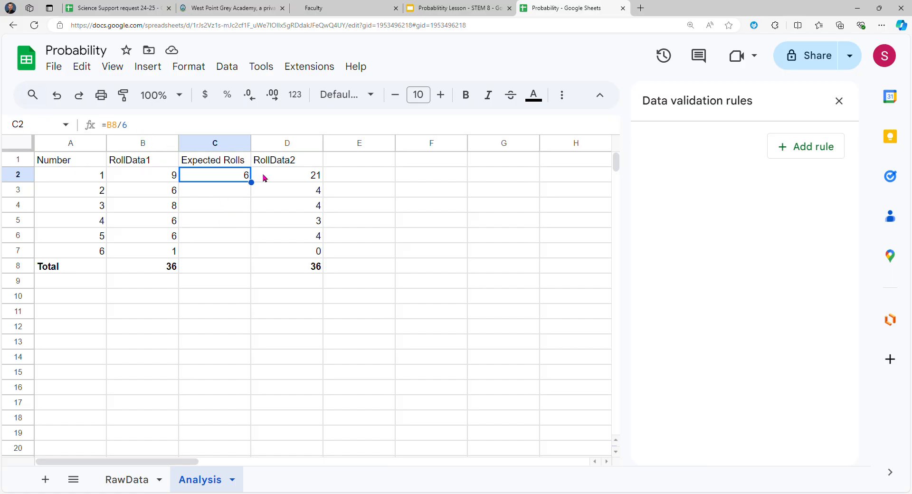
{"action": "key", "text": "Delete"}
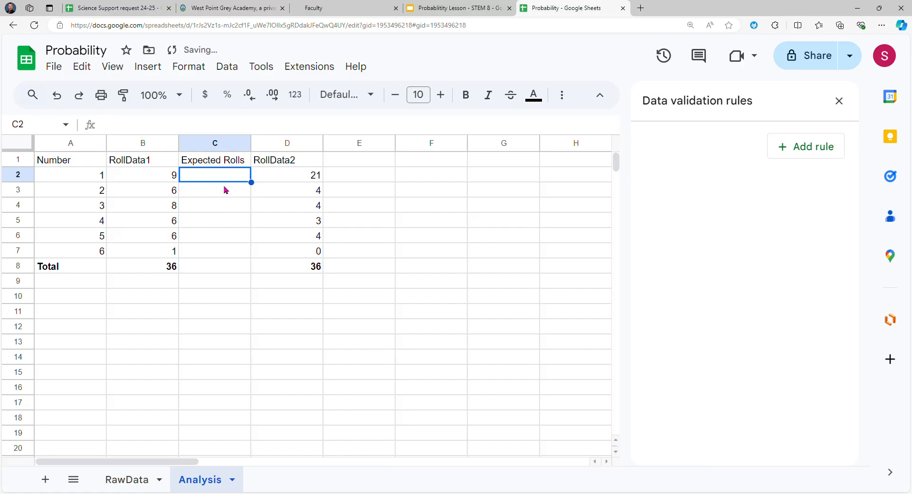
- Name the RollData1 total in cell B8 rollTotal1 as a named range
{"action": "double_click", "coordinate": [162, 268]}
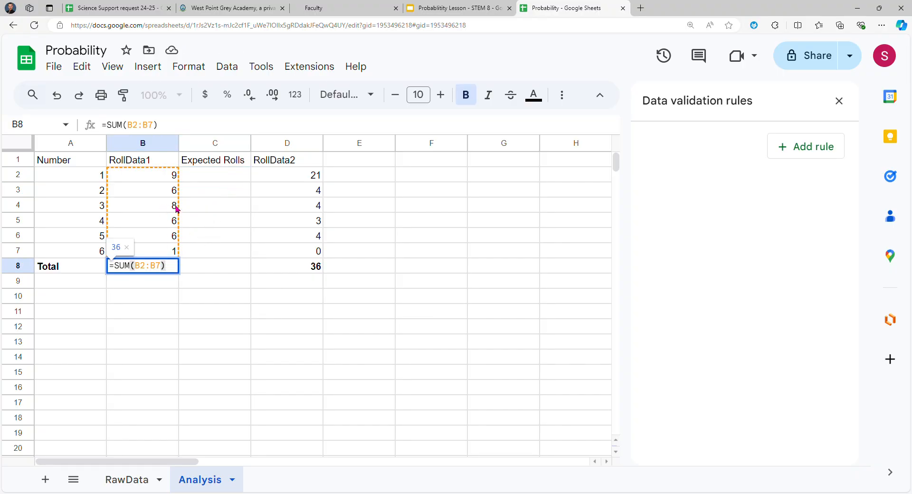
{"action": "key", "text": "Escape"}
{"action": "left_click", "coordinate": [57, 126]}
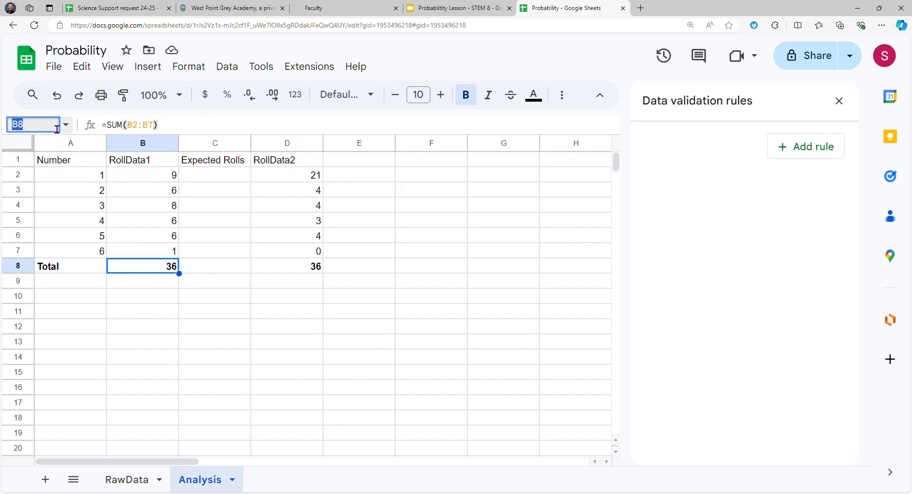
{"action": "type", "text": "rollsTot"}
{"action": "key", "text": "BackSpace"}
{"action": "key", "text": "BackSpace"}
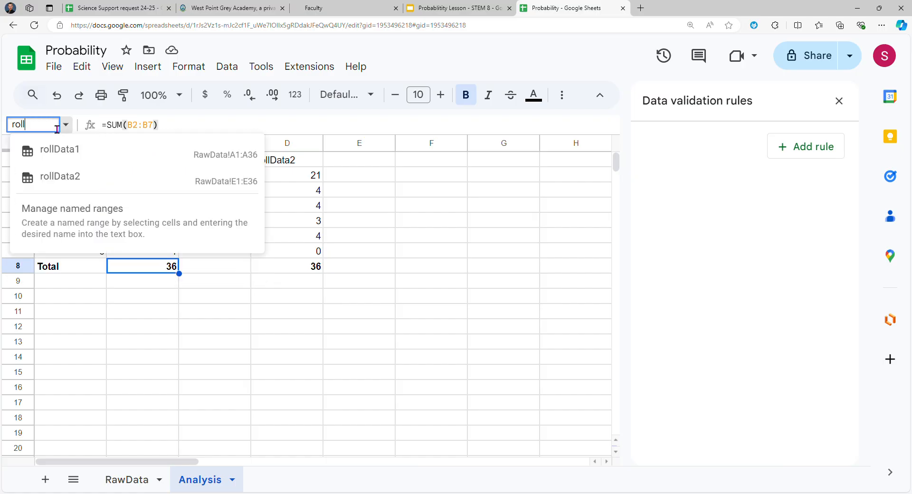
{"action": "type", "text": "Total1"}
{"action": "key", "text": "Return"}
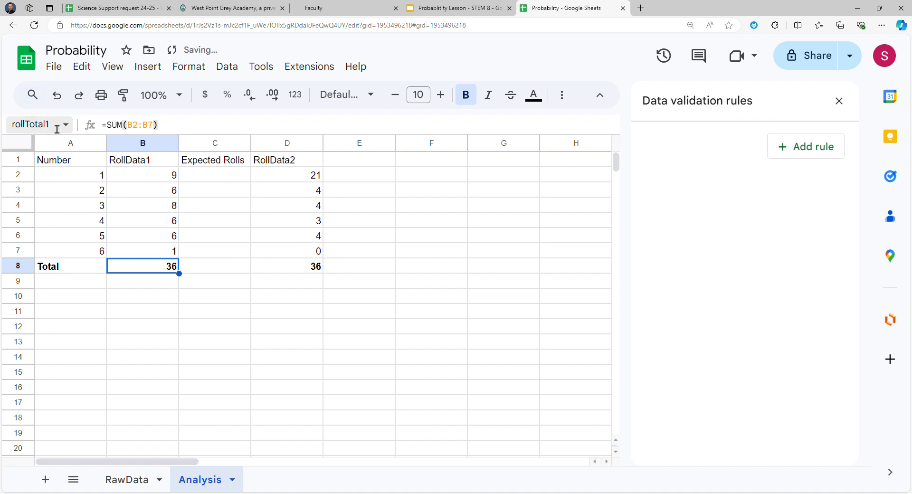
- Name the RollData2 total in cell D8 RollTotal2 as a named range
{"action": "left_click", "coordinate": [314, 269]}
{"action": "left_click", "coordinate": [57, 130]}
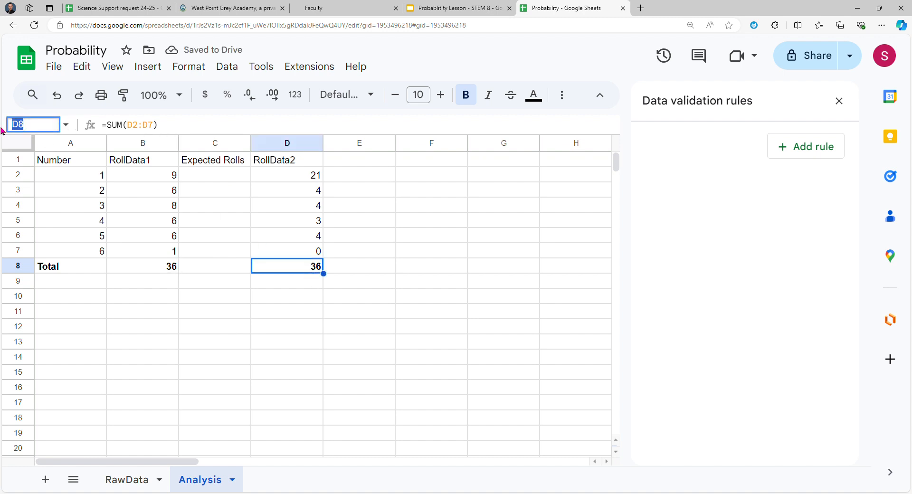
{"action": "type", "text": "RollTotal2"}
{"action": "key", "text": "Return"}
- Enter the formula =rollTotal1/6 in cell C2 and fill it down through C7
{"action": "left_click", "coordinate": [212, 176]}
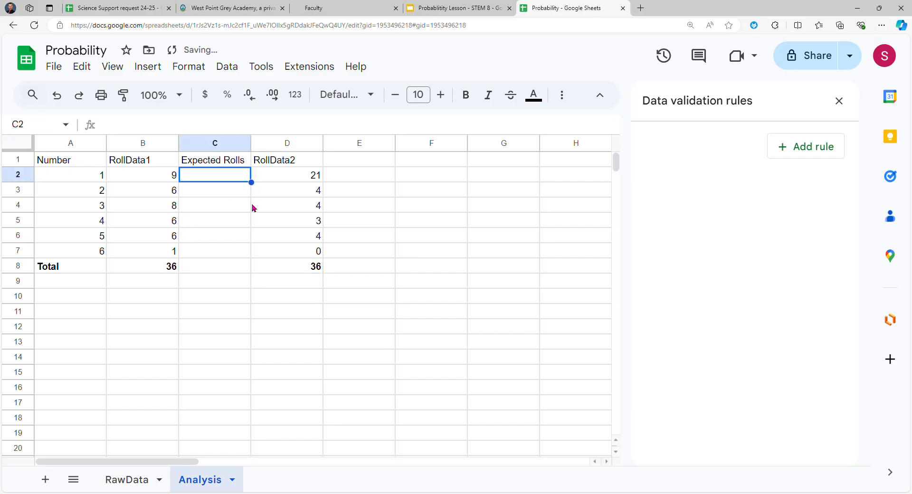
{"action": "type", "text": "=rol"}
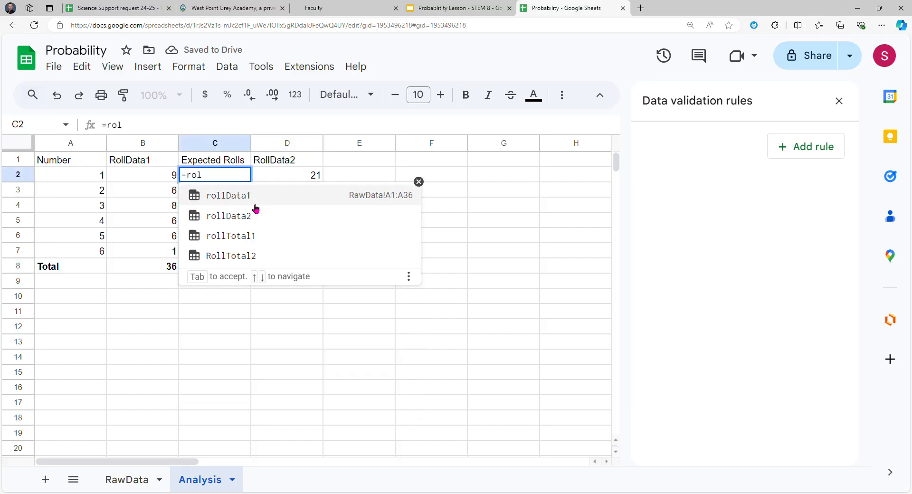
{"action": "left_click", "coordinate": [303, 235]}
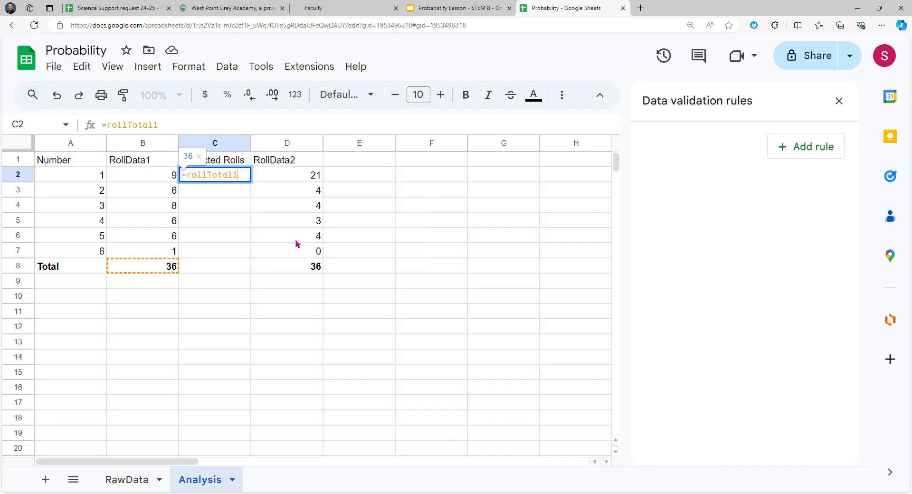
{"action": "type", "text": "/6"}
{"action": "key", "text": "Return"}
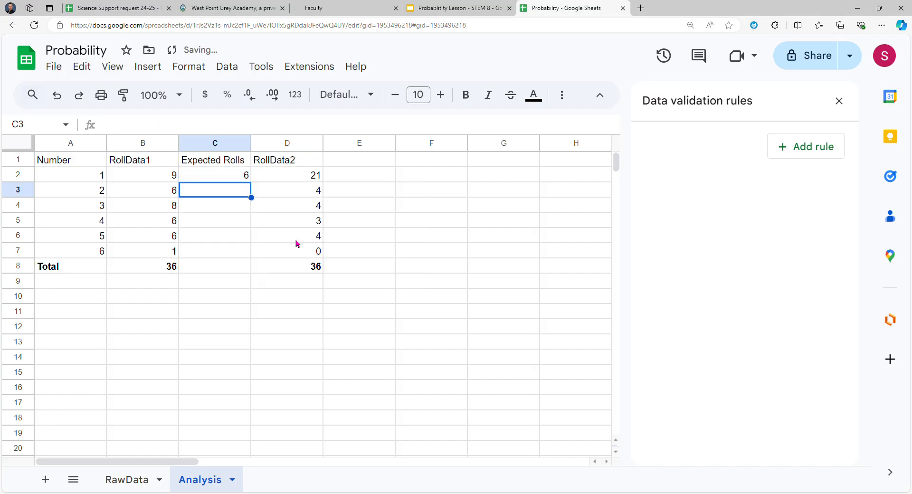
{"action": "left_click", "coordinate": [241, 179]}
{"action": "left_click_drag", "start_coordinate": [259, 188], "coordinate": [244, 261]}
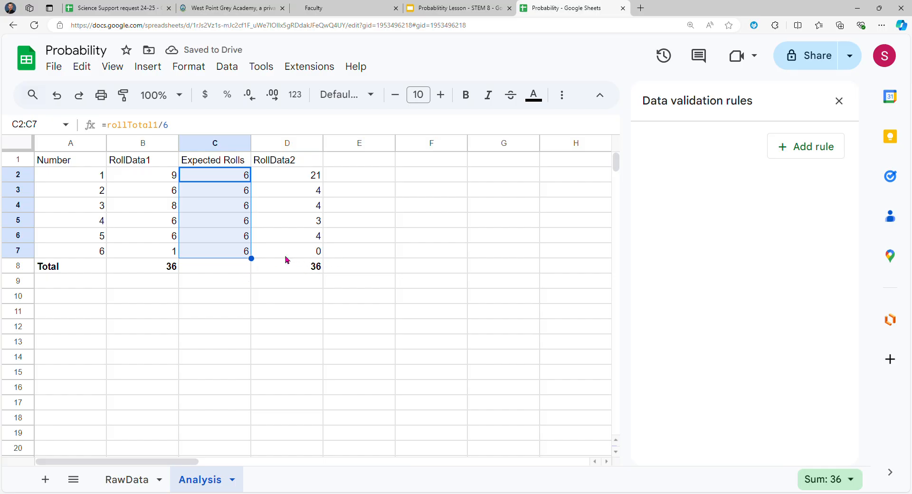
{"action": "left_click", "coordinate": [143, 135]}
- Enter the formula =D8/6 in cell E2 and fill it down through E7
{"action": "left_click", "coordinate": [363, 179]}
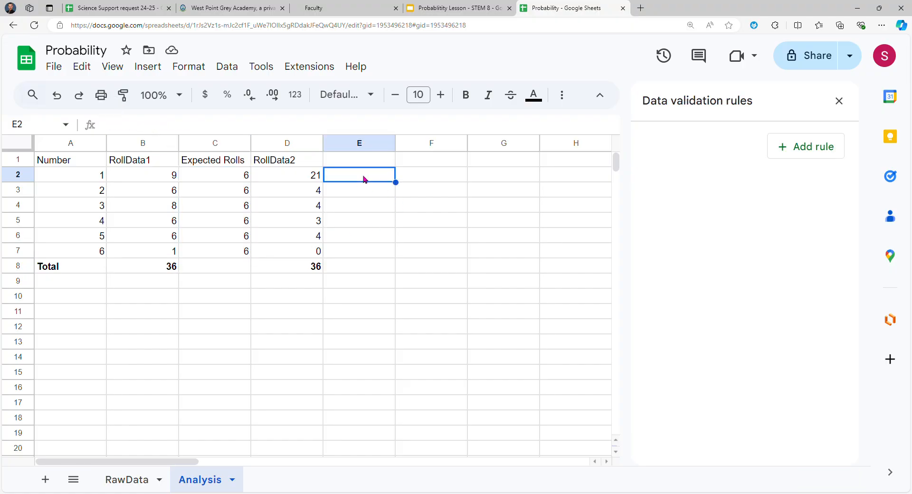
{"action": "type", "text": "="}
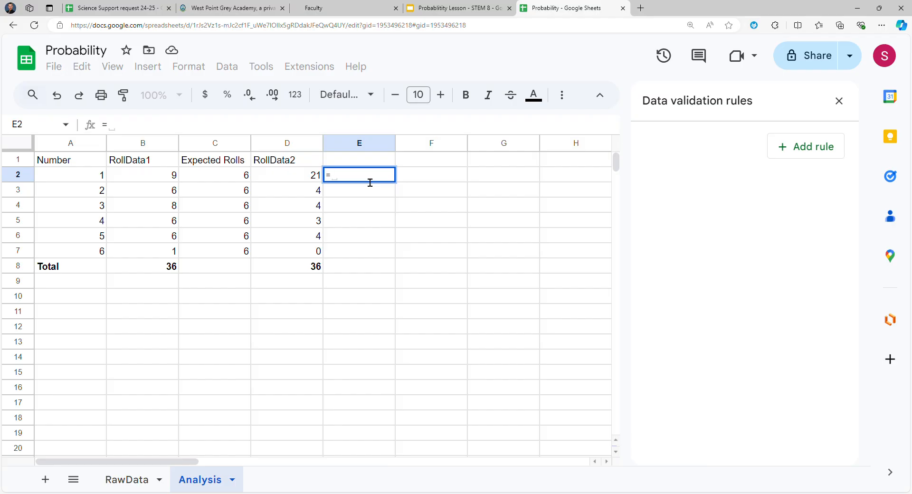
{"action": "key", "text": "Down"}
{"action": "key", "text": "Down"}
{"action": "key", "text": "Left"}
{"action": "key", "text": "Left"}
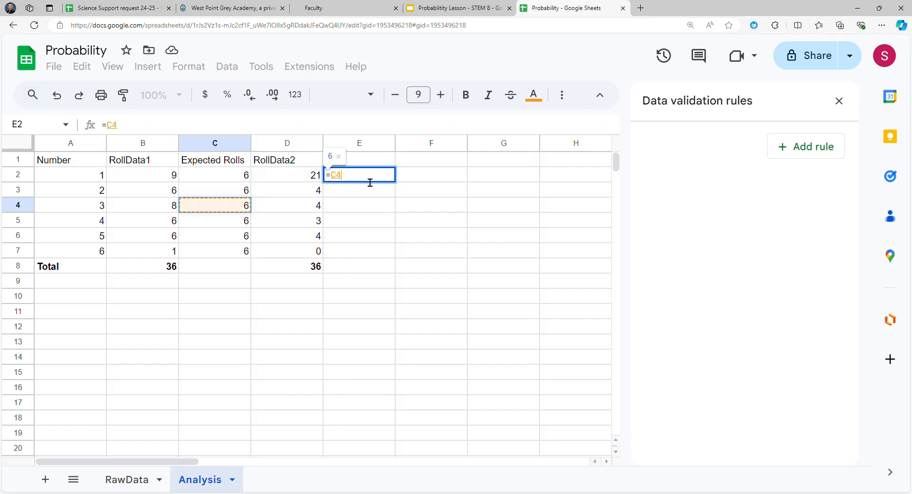
{"action": "key", "text": "Down"}
{"action": "key", "text": "Down"}
{"action": "key", "text": "Right"}
{"action": "key", "text": "Down"}
{"action": "key", "text": "Down"}
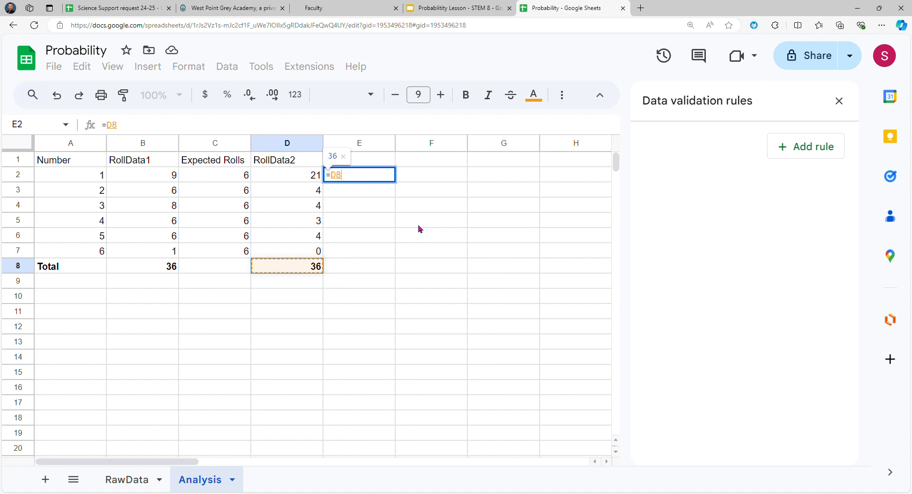
{"action": "type", "text": "/6"}
{"action": "key", "text": "Return"}
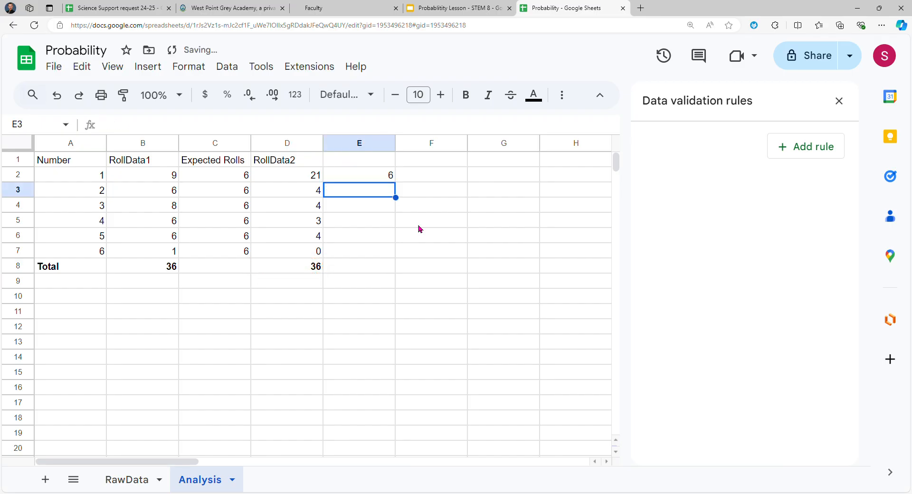
{"action": "left_click", "coordinate": [373, 177]}
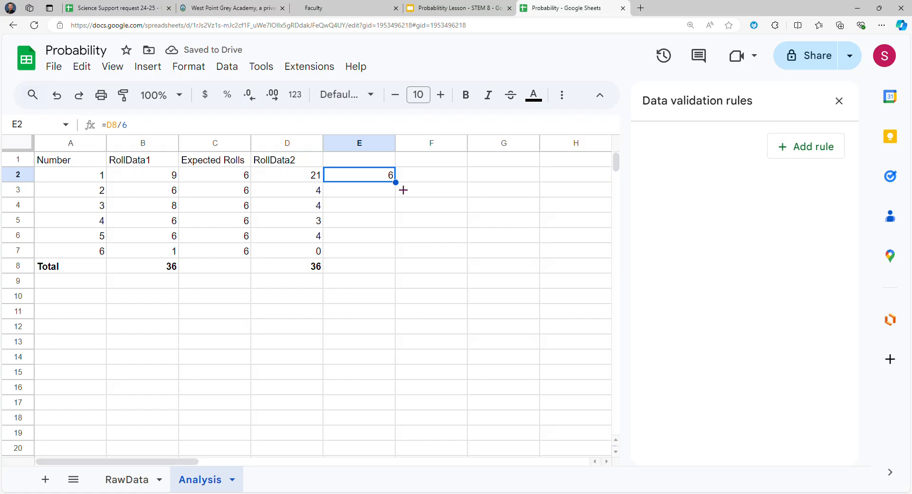
{"action": "left_click_drag", "start_coordinate": [400, 189], "coordinate": [397, 262]}
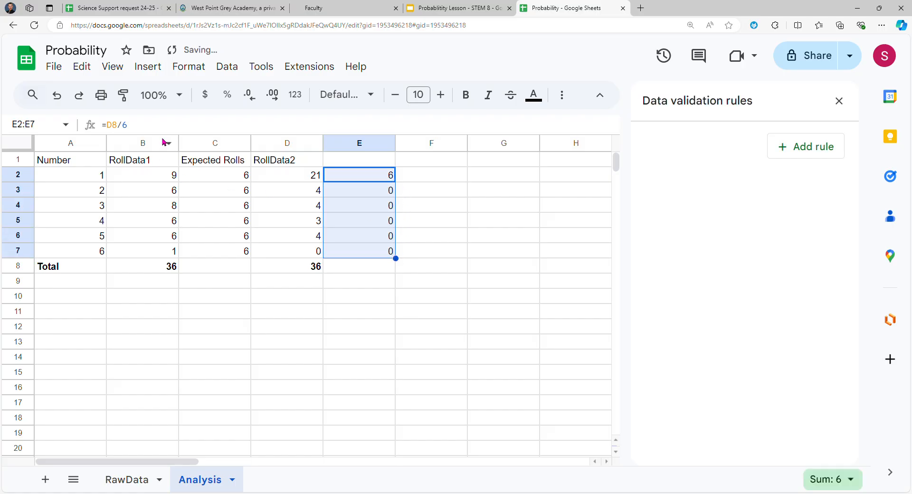
- Examine the formulas in E3, E4 and E5 to see which cell each one divides by 6
{"action": "left_click", "coordinate": [363, 193]}
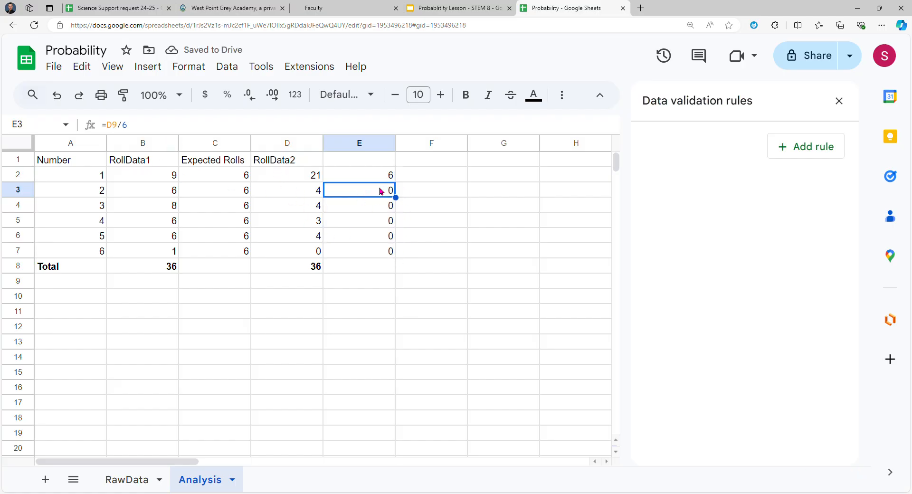
{"action": "left_click", "coordinate": [200, 133]}
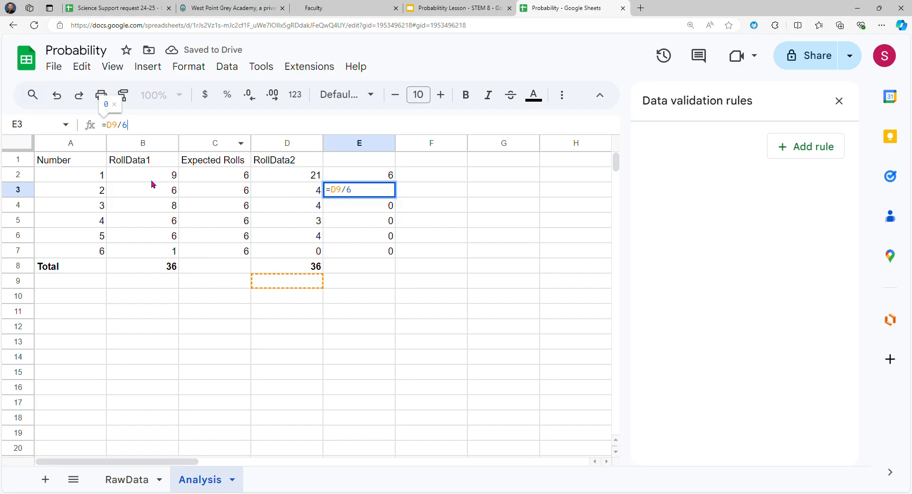
{"action": "key", "text": "Return"}
{"action": "left_click", "coordinate": [292, 300]}
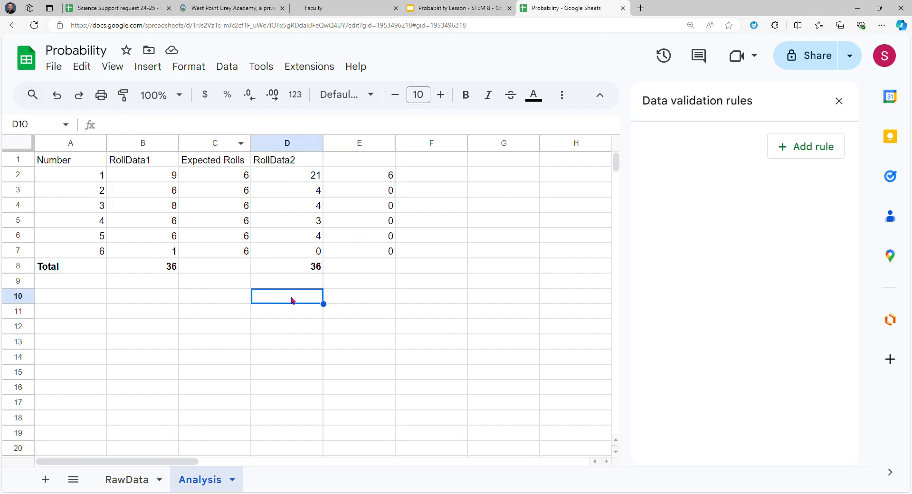
{"action": "left_click", "coordinate": [383, 210]}
{"action": "left_click", "coordinate": [167, 128]}
{"action": "key", "text": "Return"}
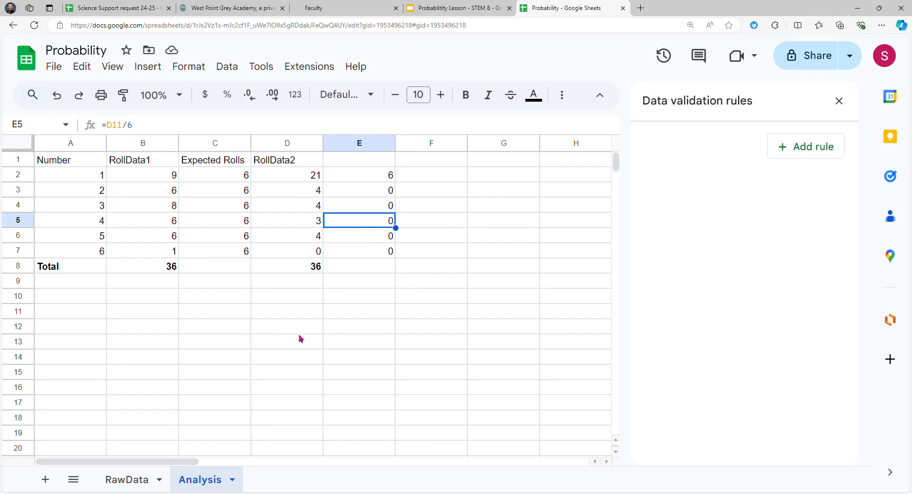
{"action": "left_click", "coordinate": [191, 125]}
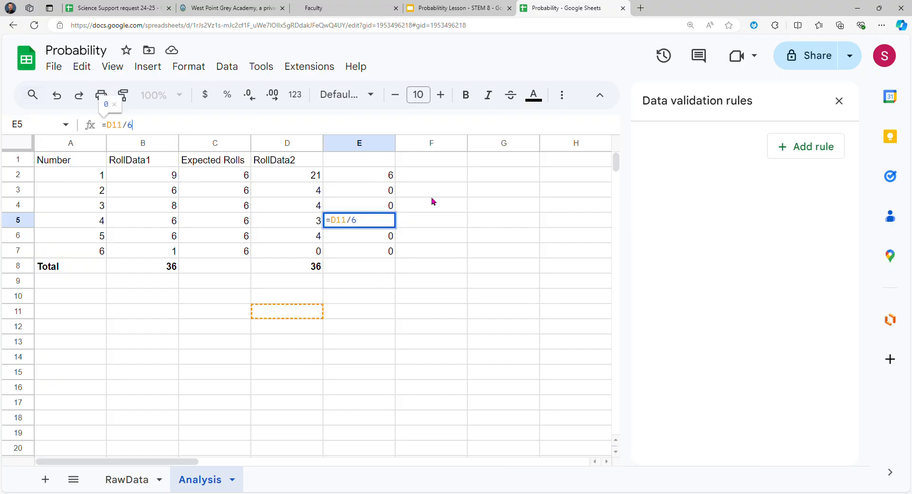
{"action": "left_click", "coordinate": [441, 253]}
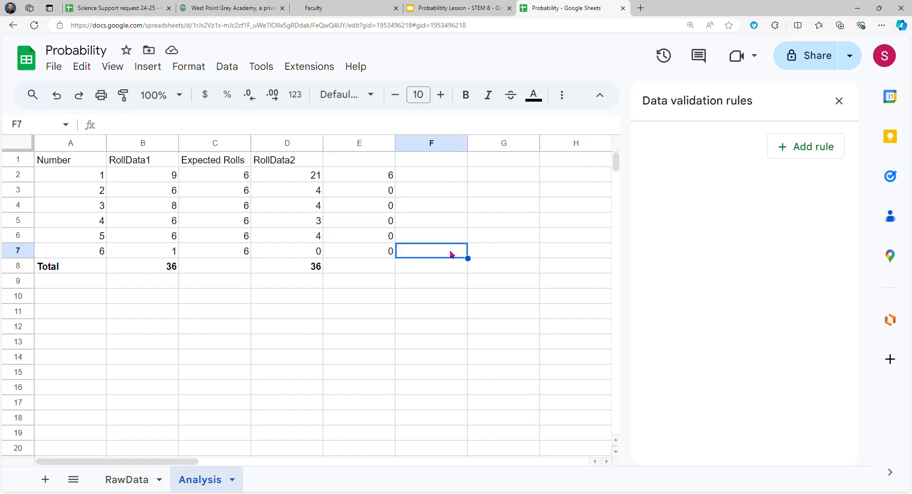
{"action": "left_click", "coordinate": [391, 192]}
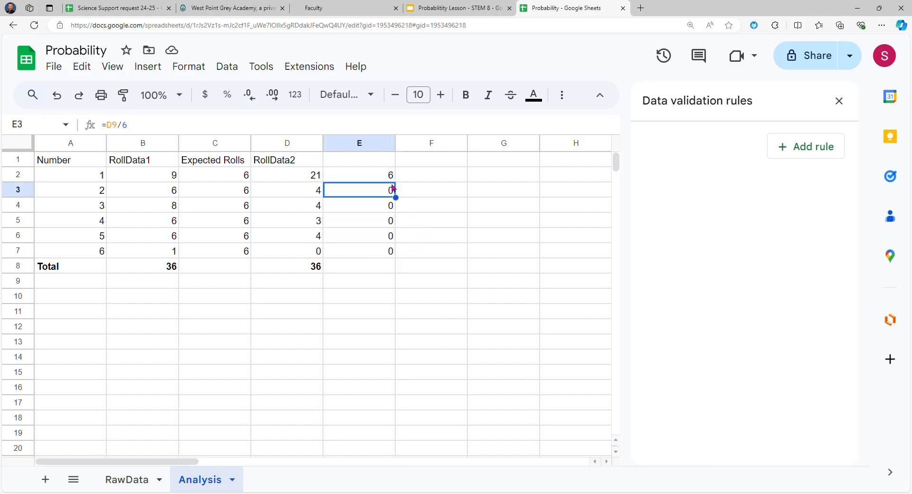
- Change the formula in E2 to =$D8/6 and fill it down through E7
{"action": "left_click", "coordinate": [357, 175]}
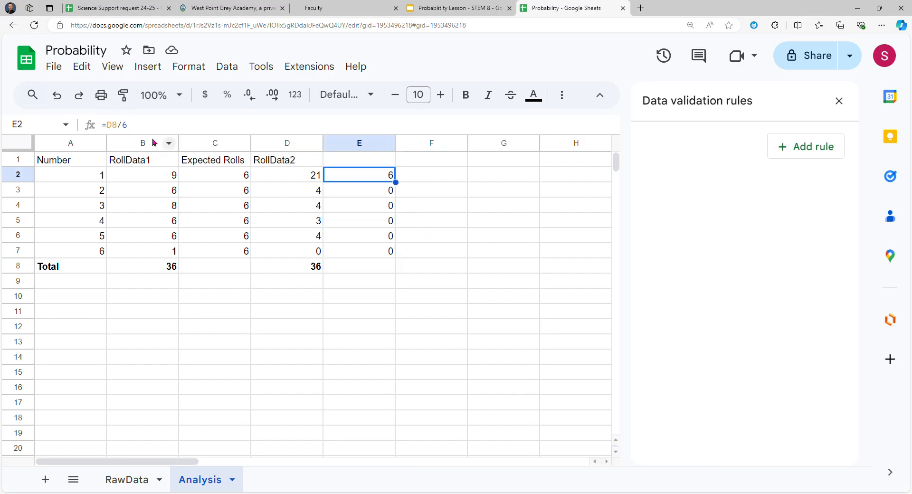
{"action": "left_click", "coordinate": [114, 131]}
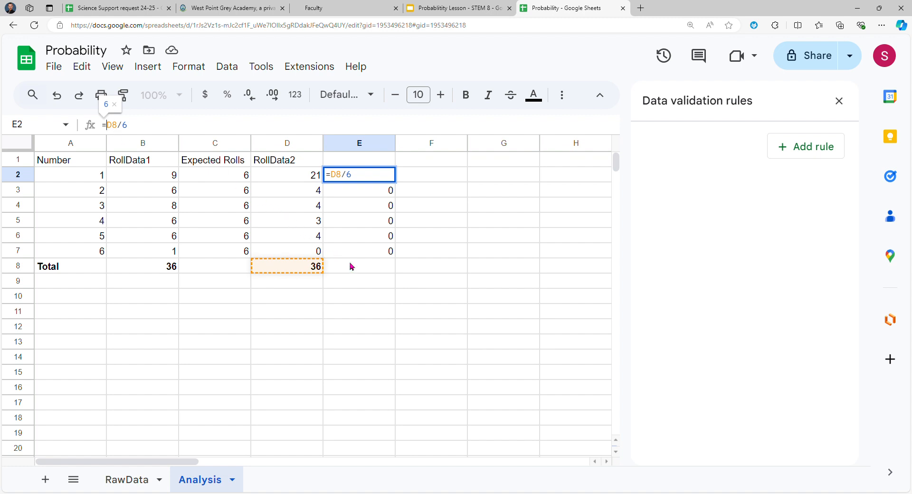
{"action": "key", "text": "Return"}
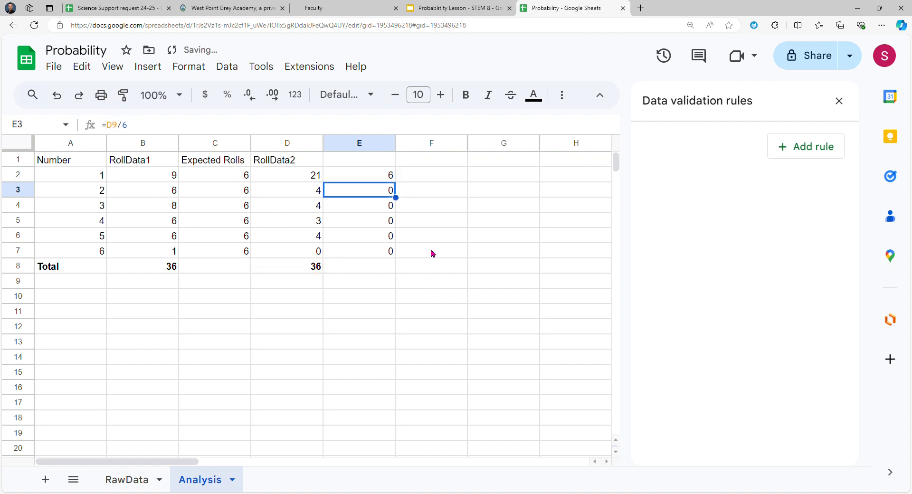
{"action": "left_click", "coordinate": [369, 176]}
{"action": "left_click_drag", "start_coordinate": [395, 183], "coordinate": [395, 258]}
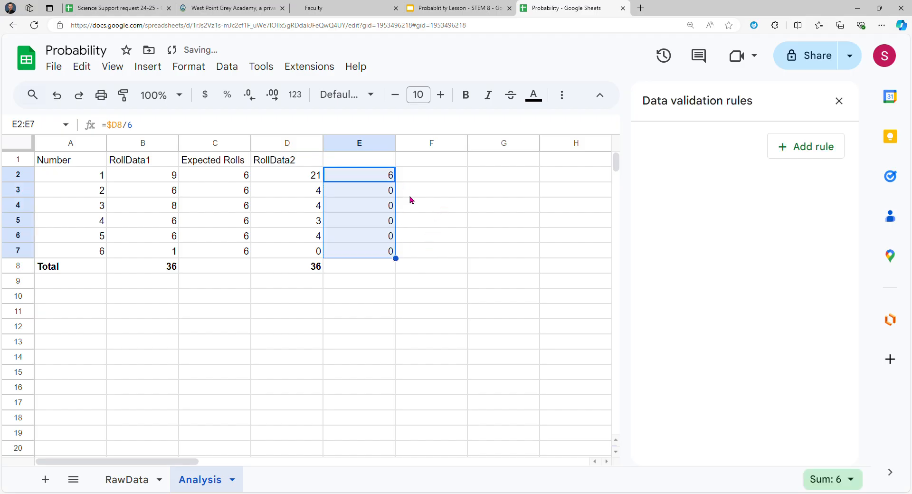
- Change the formula in E2 to =D$8/6 and fill it down through E7
{"action": "left_click", "coordinate": [364, 179]}
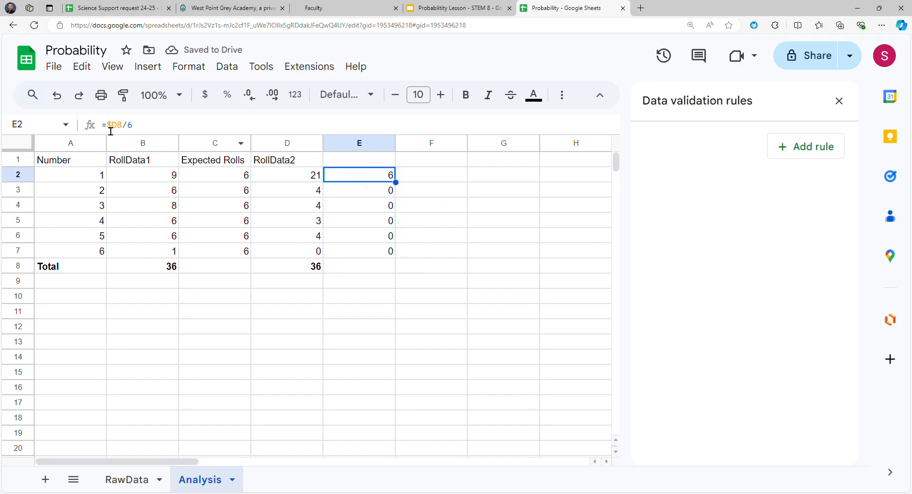
{"action": "left_click", "coordinate": [114, 129]}
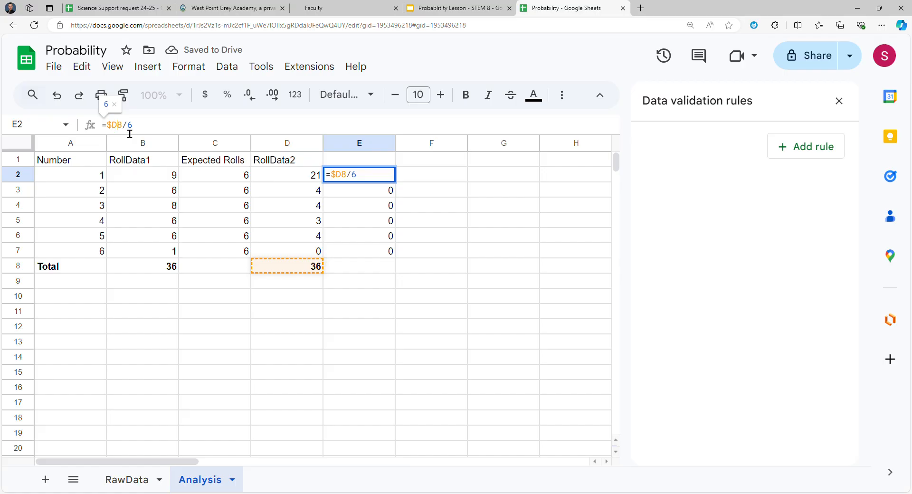
{"action": "left_click", "coordinate": [118, 131]}
{"action": "key", "text": "Left"}
{"action": "key", "text": "BackSpace"}
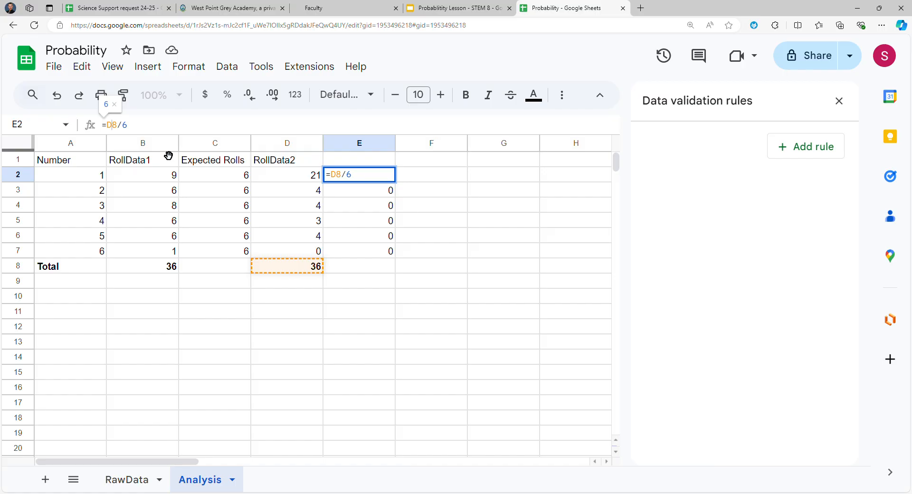
{"action": "key", "text": "Return"}
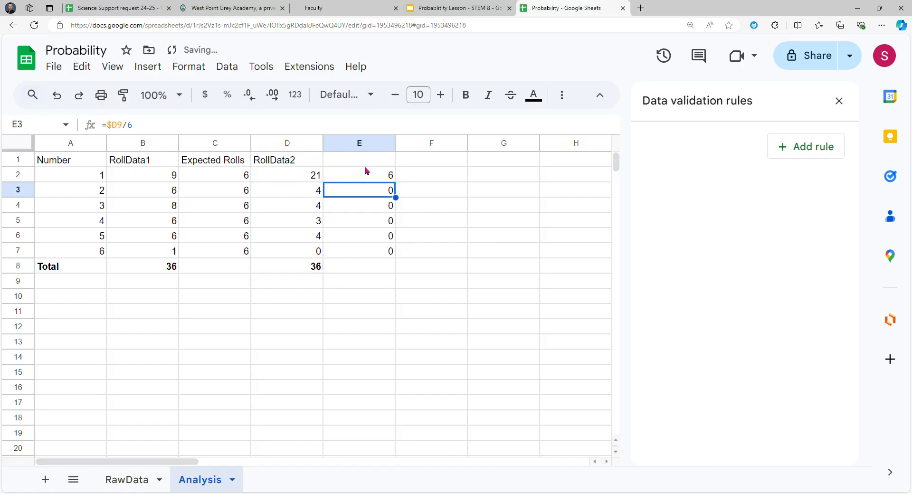
{"action": "left_click", "coordinate": [367, 171]}
{"action": "left_click_drag", "start_coordinate": [398, 186], "coordinate": [399, 261]}
- Check the formula in each cell from E2 through E7 for the row it references
{"action": "left_click", "coordinate": [356, 181]}
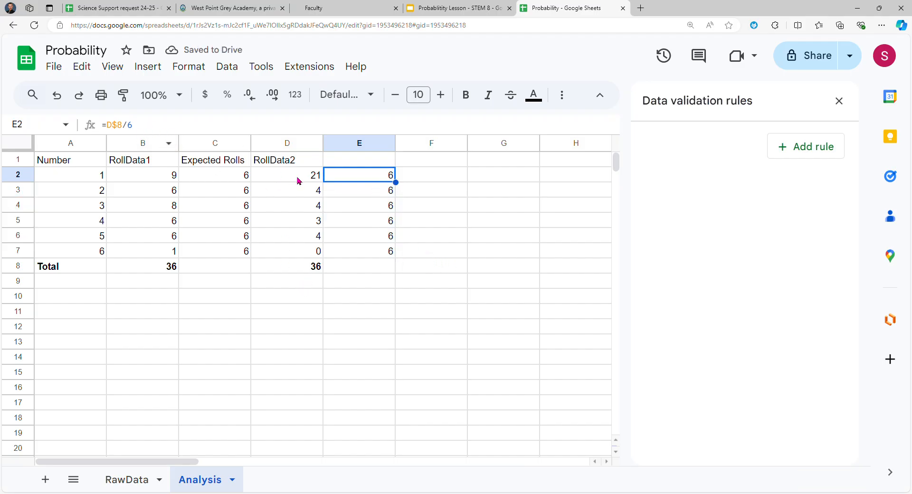
{"action": "left_click", "coordinate": [379, 192]}
{"action": "left_click", "coordinate": [380, 206]}
{"action": "left_click", "coordinate": [382, 221]}
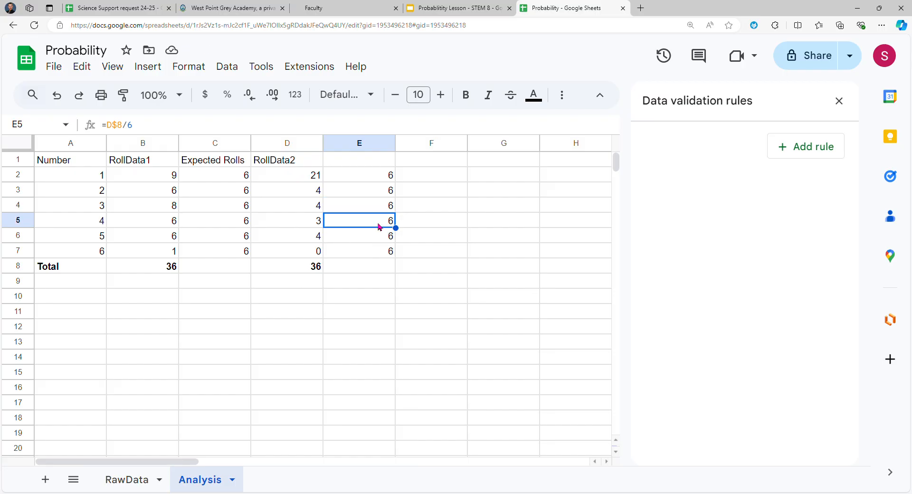
{"action": "left_click", "coordinate": [379, 235]}
{"action": "left_click", "coordinate": [379, 253]}
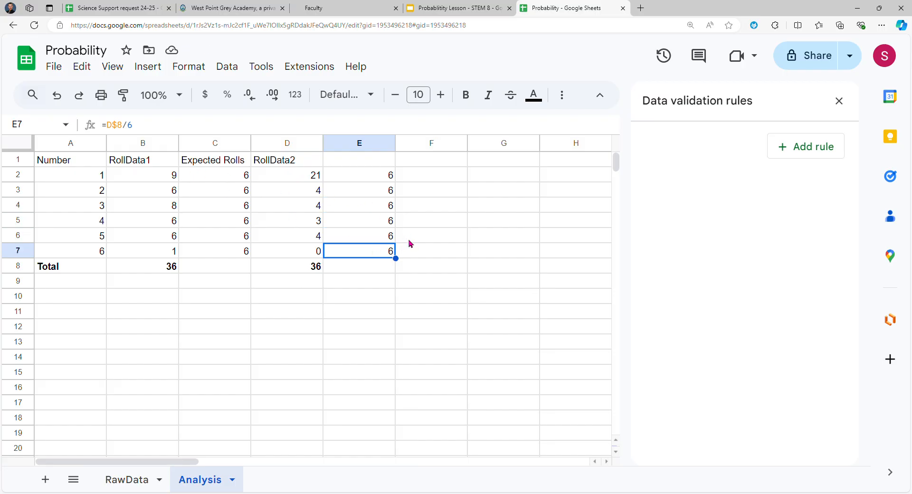
- Copy the E7 formula into F7, change it to =$E$8/6 and fill it across through H7
{"action": "left_click_drag", "start_coordinate": [397, 258], "coordinate": [446, 266]}
{"action": "left_click", "coordinate": [445, 254]}
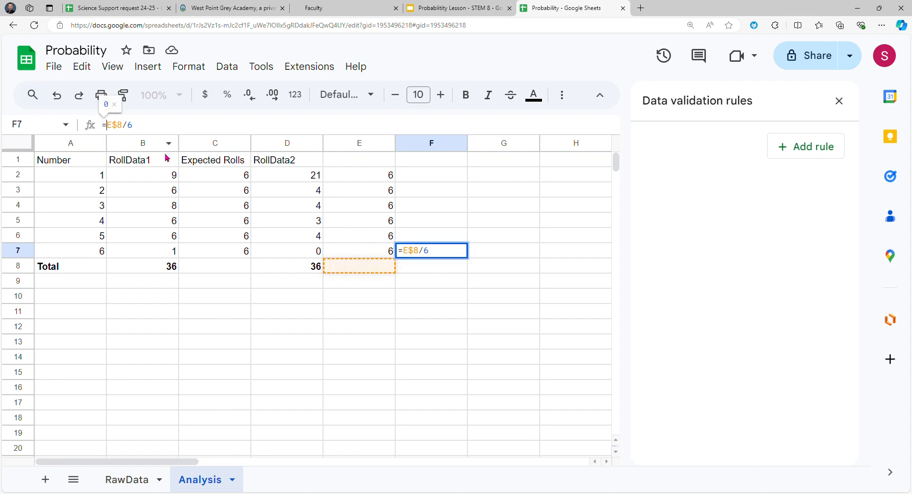
{"action": "type", "text": "$"}
{"action": "left_click", "coordinate": [455, 283]}
{"action": "left_click", "coordinate": [444, 255]}
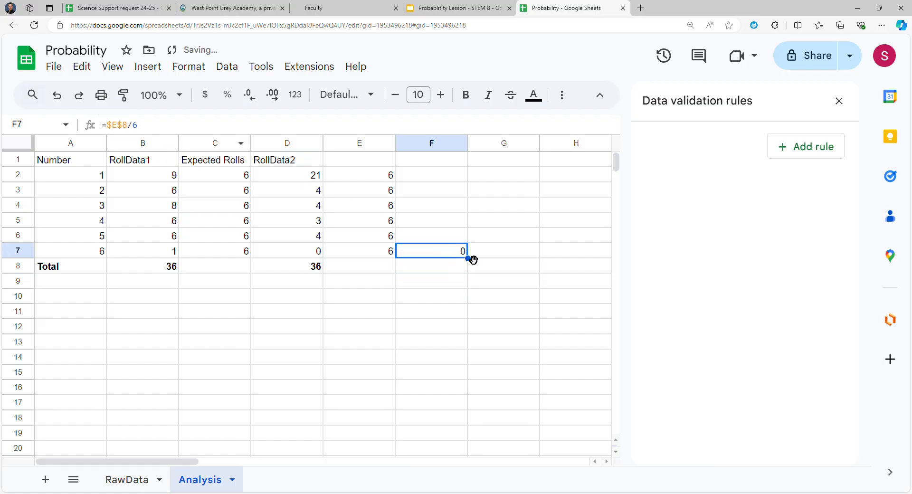
{"action": "left_click_drag", "start_coordinate": [470, 258], "coordinate": [549, 262]}
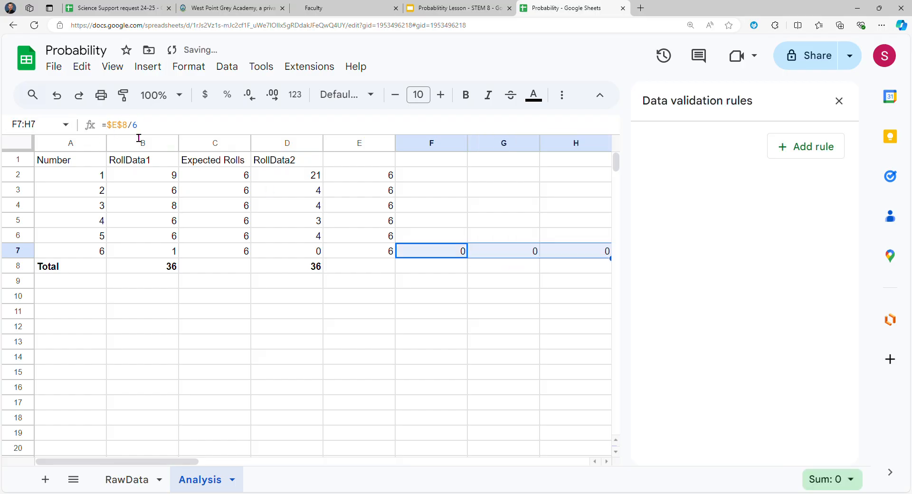
- Clear the trial formulas from F7:H7 and select the RollData2 total in D8
{"action": "left_click", "coordinate": [584, 251]}
{"action": "left_click_drag", "start_coordinate": [458, 251], "coordinate": [573, 256]}
{"action": "key", "text": "Delete"}
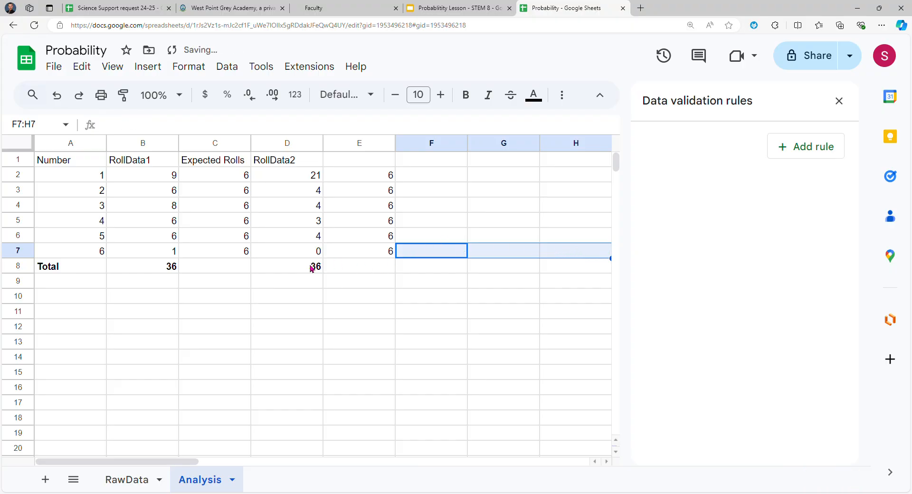
{"action": "left_click", "coordinate": [311, 268]}
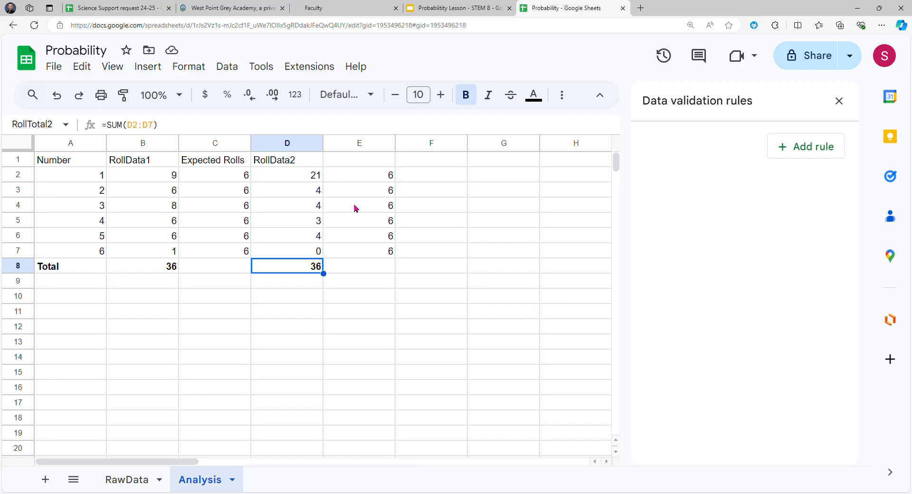
- Enter the column header Expected Rolls in cell E1
{"action": "left_click", "coordinate": [355, 162]}
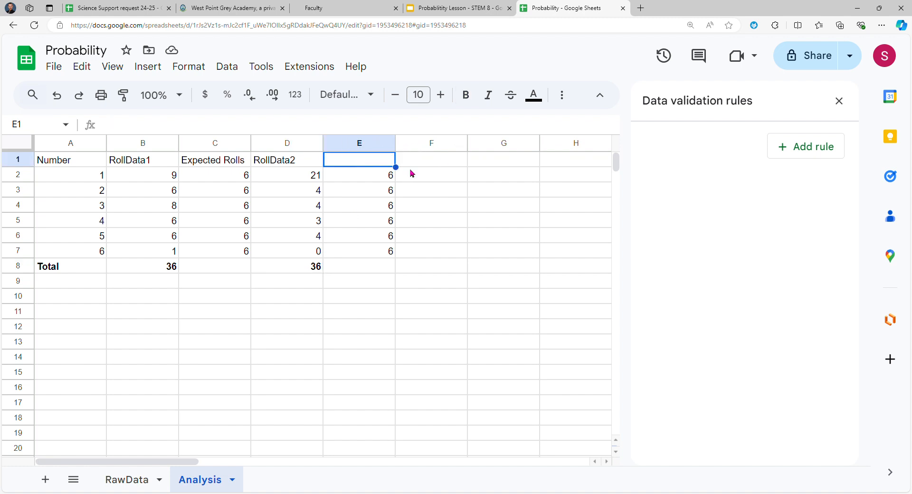
{"action": "type", "text": "Expected Roll"}
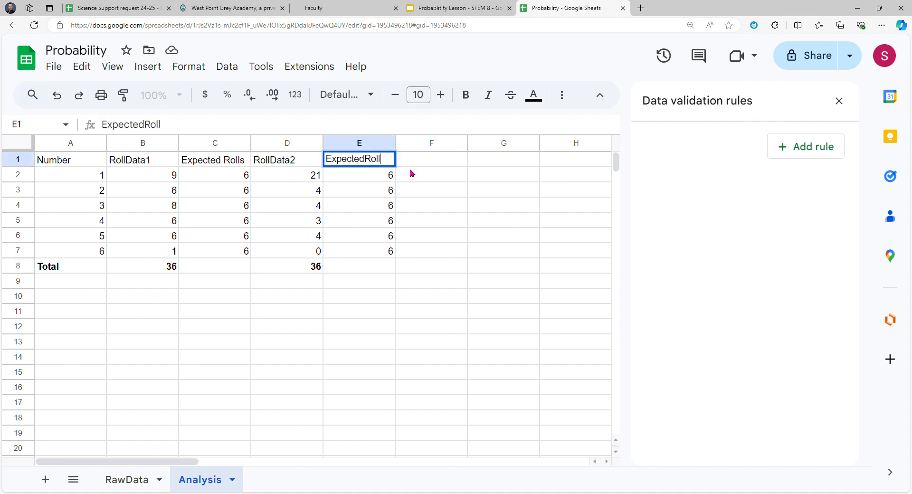
{"action": "key", "text": "BackSpace"}
{"action": "key", "text": "BackSpace"}
{"action": "key", "text": "BackSpace"}
{"action": "key", "text": "BackSpace"}
{"action": "type", "text": "Rolls"}
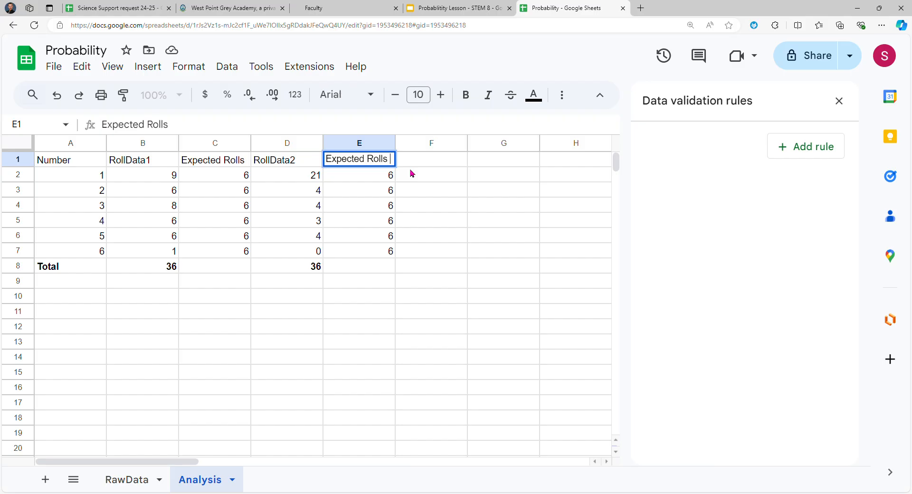
{"action": "key", "text": "Return"}
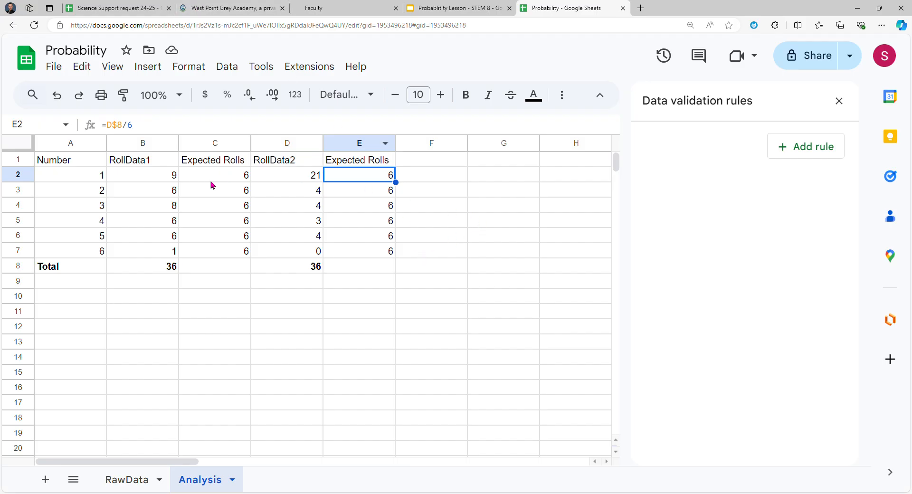
- Move the RollData2 column to column C, directly after RollData1
{"action": "left_click", "coordinate": [284, 145]}
{"action": "left_click", "coordinate": [214, 144], "text": "shift"}
{"action": "left_click", "coordinate": [494, 310]}
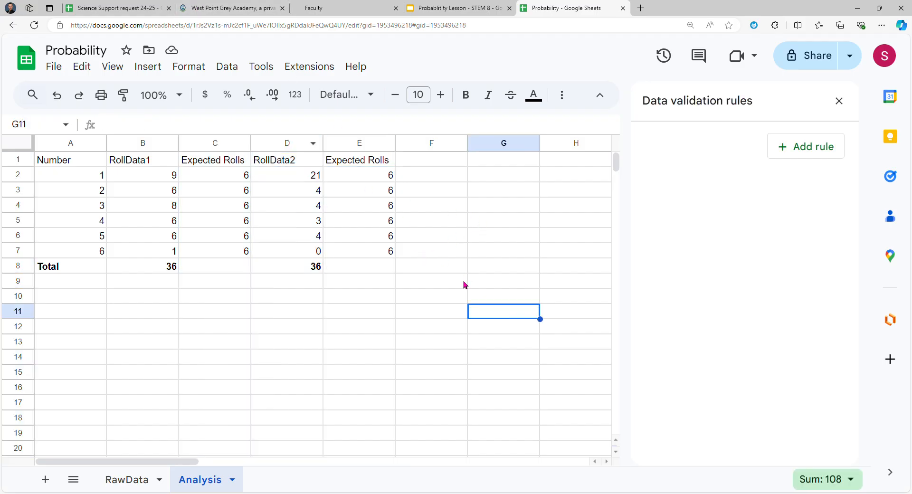
{"action": "left_click", "coordinate": [286, 144]}
{"action": "left_click_drag", "start_coordinate": [286, 145], "coordinate": [217, 145]}
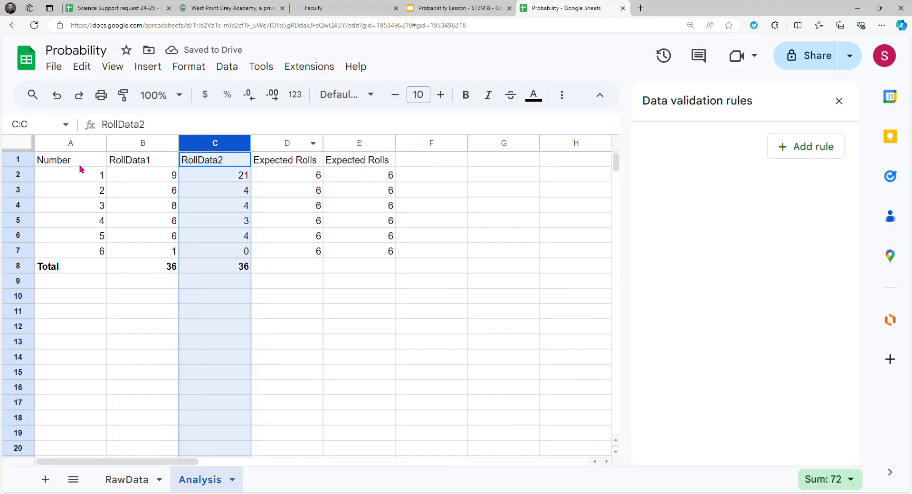
- Insert one empty row above the header row
{"action": "left_click", "coordinate": [33, 161]}
{"action": "right_click", "coordinate": [35, 164]}
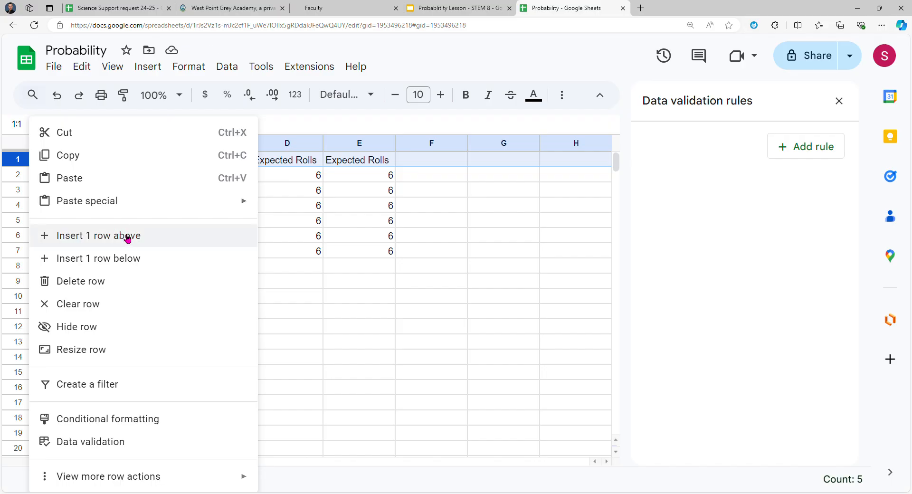
{"action": "left_click", "coordinate": [154, 237]}
- Merge cells B1:C1 above the roll data columns and enter the group heading Actual Rolls
{"action": "left_click_drag", "start_coordinate": [151, 162], "coordinate": [214, 164]}
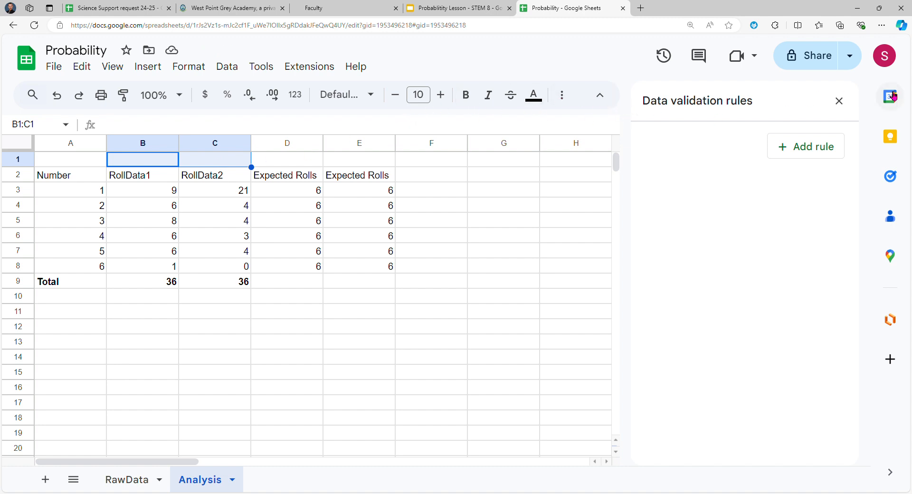
{"action": "left_click", "coordinate": [838, 100]}
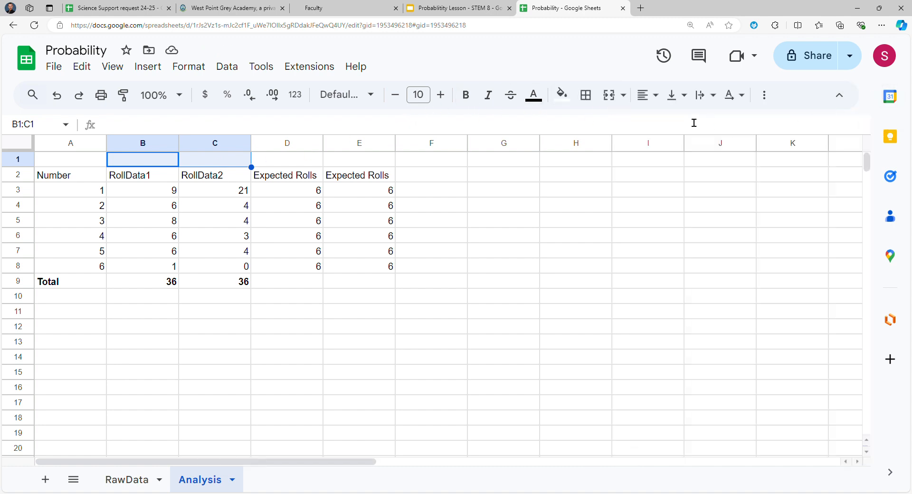
{"action": "left_click", "coordinate": [609, 95]}
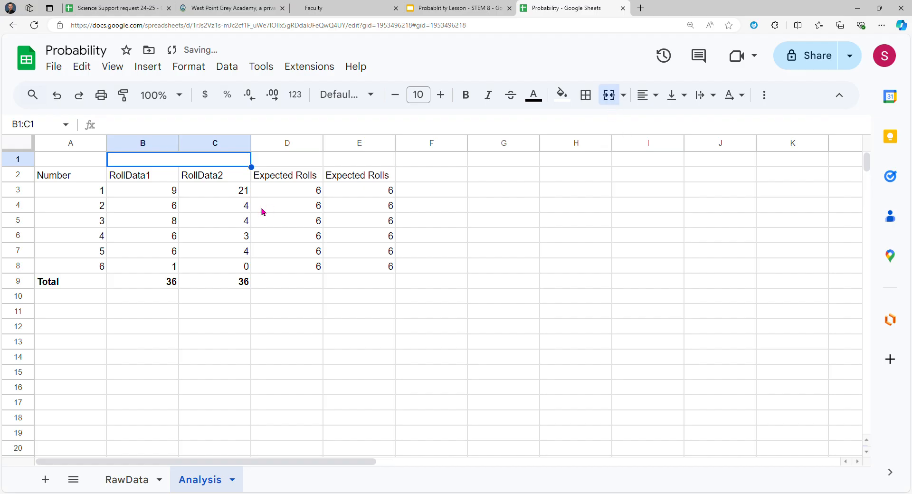
{"action": "type", "text": "Actual Data"}
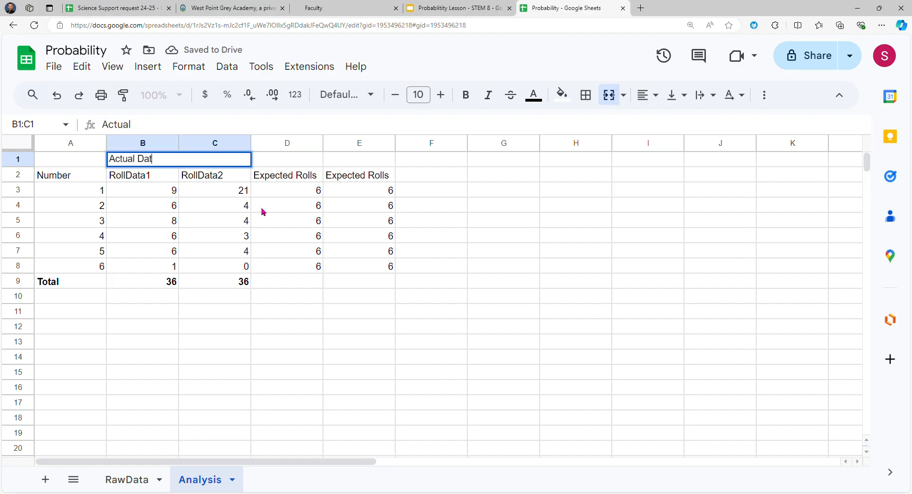
{"action": "key", "text": "BackSpace"}
{"action": "key", "text": "BackSpace"}
{"action": "type", "text": "Rolls"}
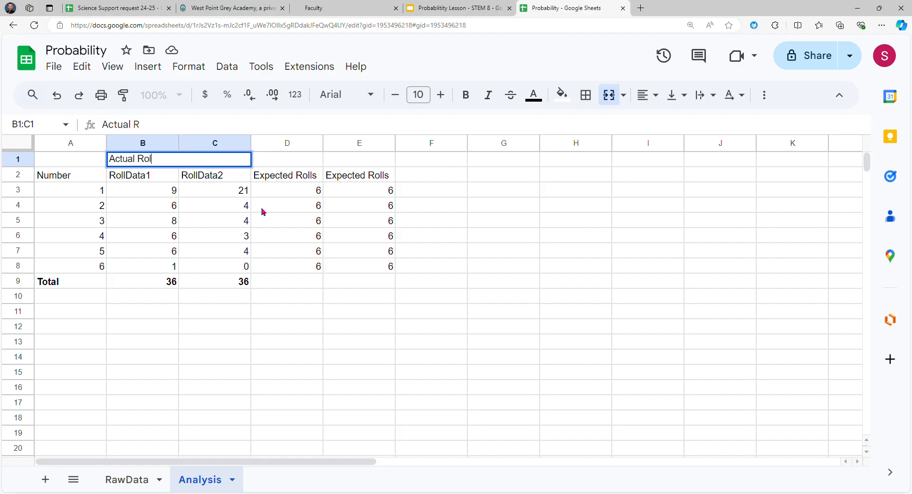
{"action": "key", "text": "Return"}
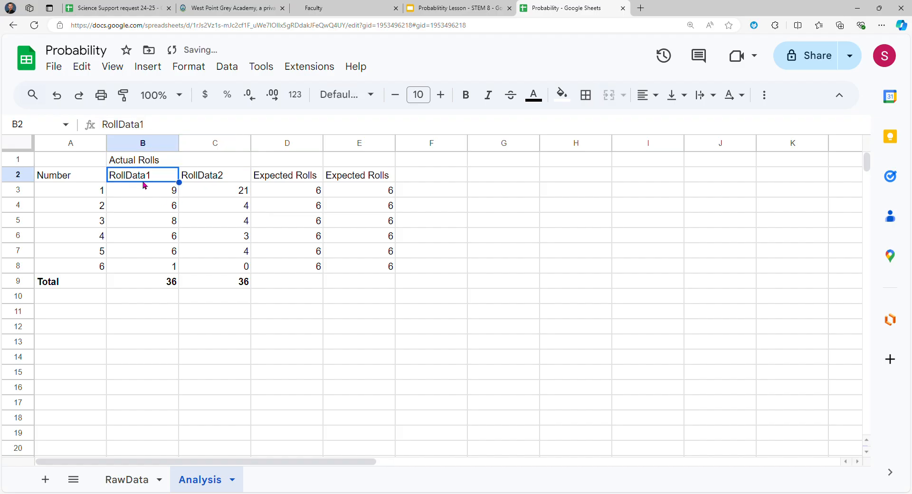
- Replace the column headers in B2 and C2 with Blue and Red
{"action": "type", "text": "Blue"}
{"action": "key", "text": "Tab"}
{"action": "type", "text": "Red"}
{"action": "key", "text": "Tab"}
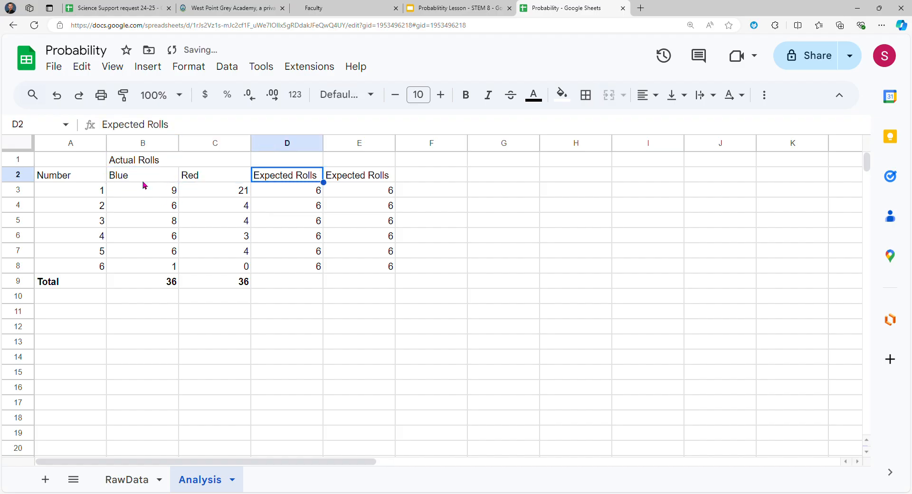
- Center the Actual Rolls heading horizontally across its merged cells
{"action": "left_click", "coordinate": [164, 160]}
{"action": "left_click", "coordinate": [646, 95]}
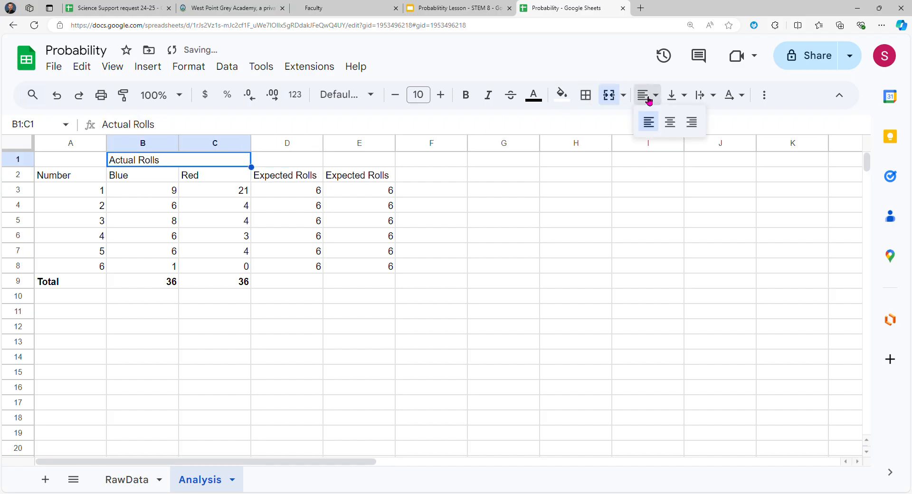
{"action": "left_click", "coordinate": [670, 119]}
- Enter the heading Expected Rolls in D1, merged across D1:E1 and centered horizontally
{"action": "left_click_drag", "start_coordinate": [297, 160], "coordinate": [350, 164]}
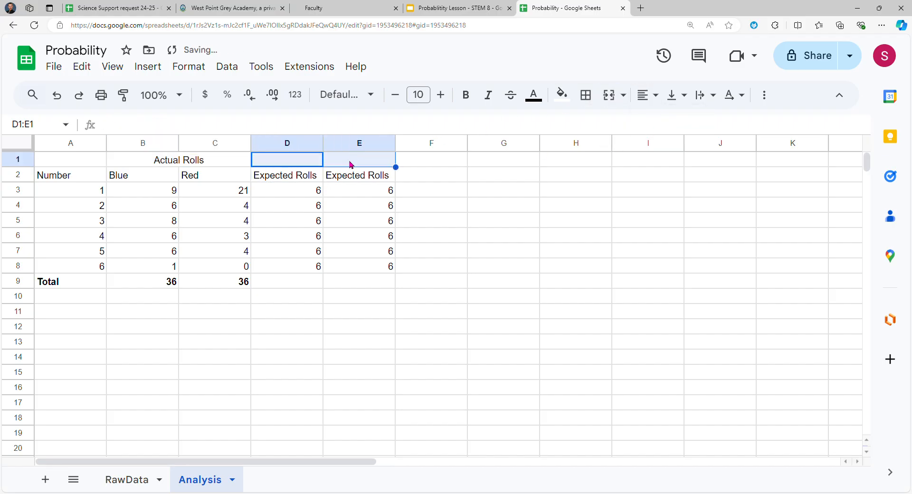
{"action": "type", "text": "Expected Rolls"}
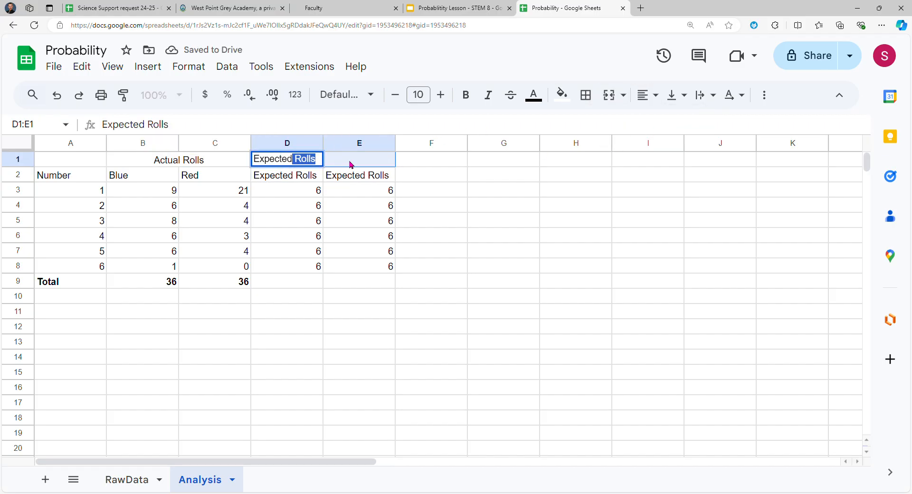
{"action": "key", "text": "Return"}
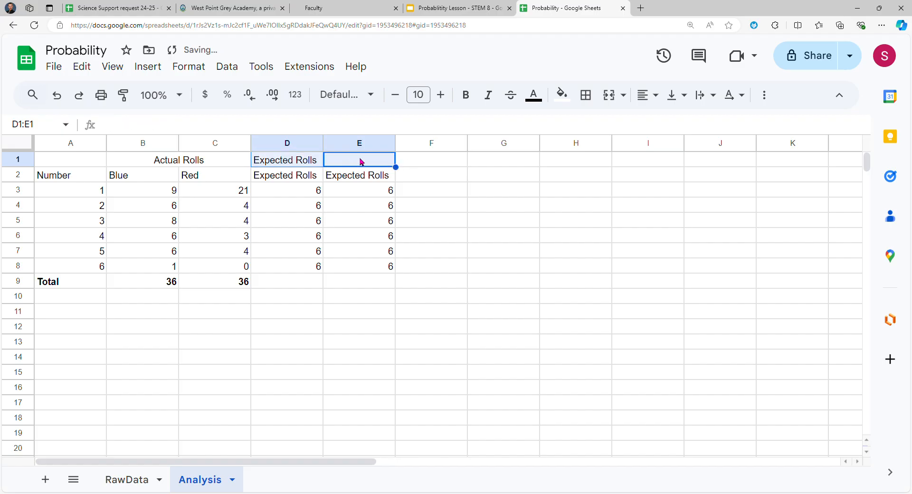
{"action": "left_click_drag", "start_coordinate": [307, 167], "coordinate": [340, 168]}
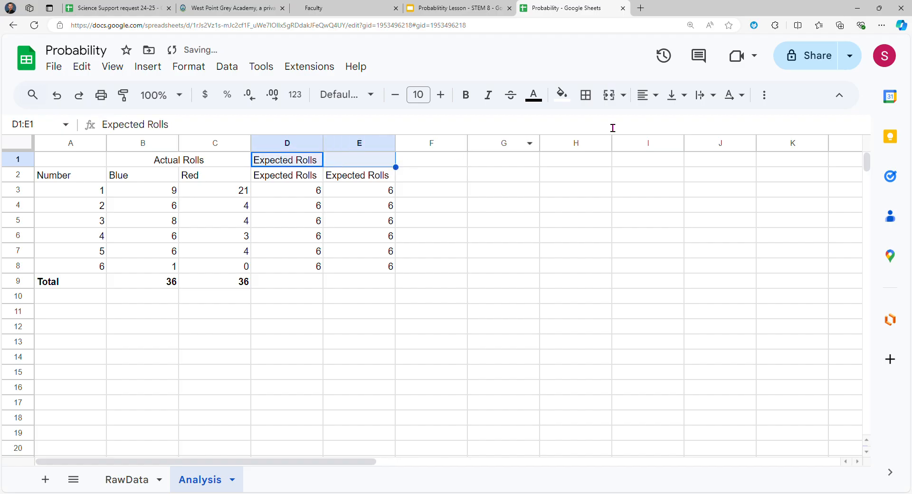
{"action": "left_click", "coordinate": [616, 101]}
{"action": "left_click", "coordinate": [646, 97]}
{"action": "left_click", "coordinate": [670, 123]}
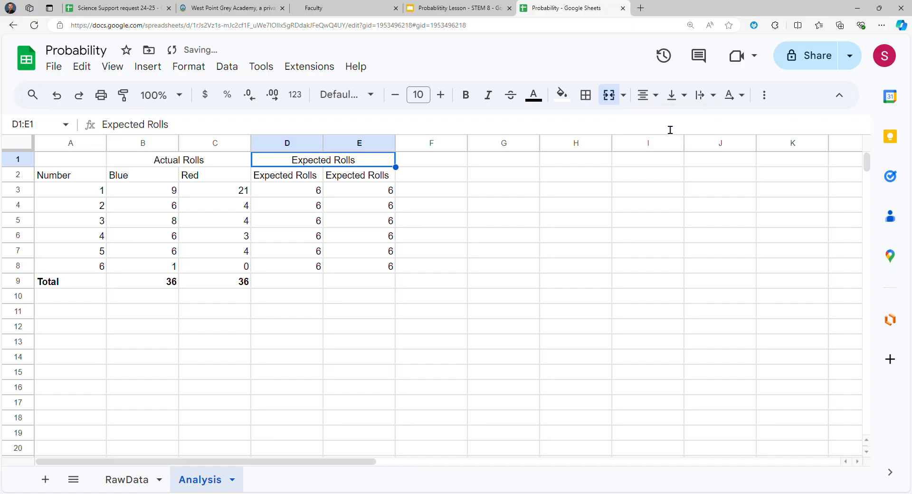
- Replace the Expected Rolls column headers in D2 and E2 with Blue and Red
{"action": "left_click", "coordinate": [290, 178]}
{"action": "type", "text": "Blue"}
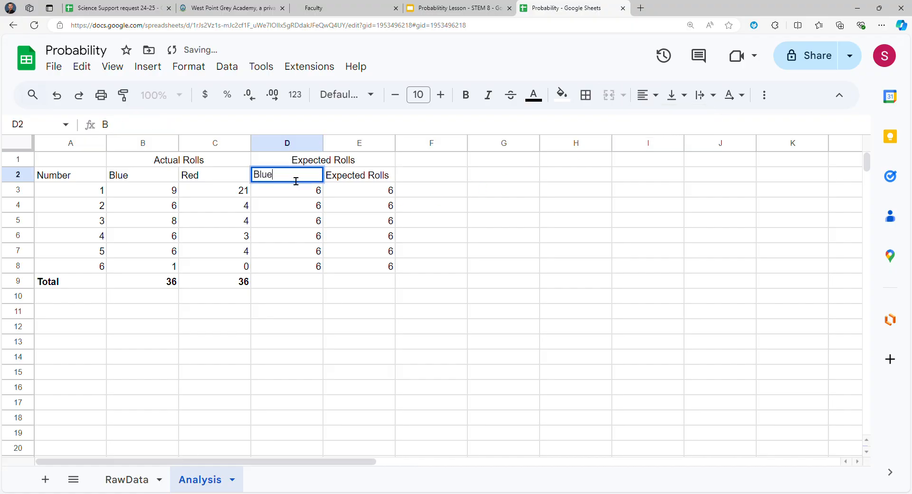
{"action": "key", "text": "Tab"}
{"action": "type", "text": "Red"}
{"action": "key", "text": "Tab"}
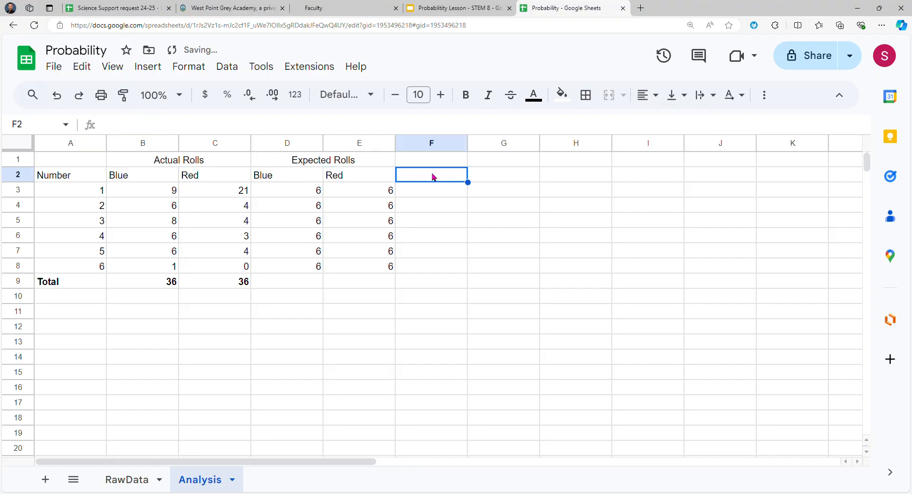
- Enter the heading Differences in F1, merged across F1:G1 and centered horizontally
{"action": "left_click", "coordinate": [442, 161]}
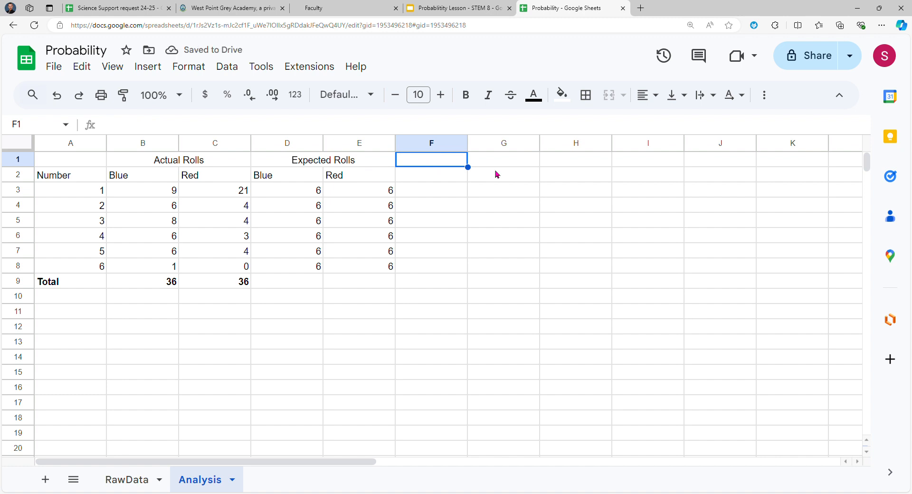
{"action": "type", "text": "Differences"}
{"action": "key", "text": "Tab"}
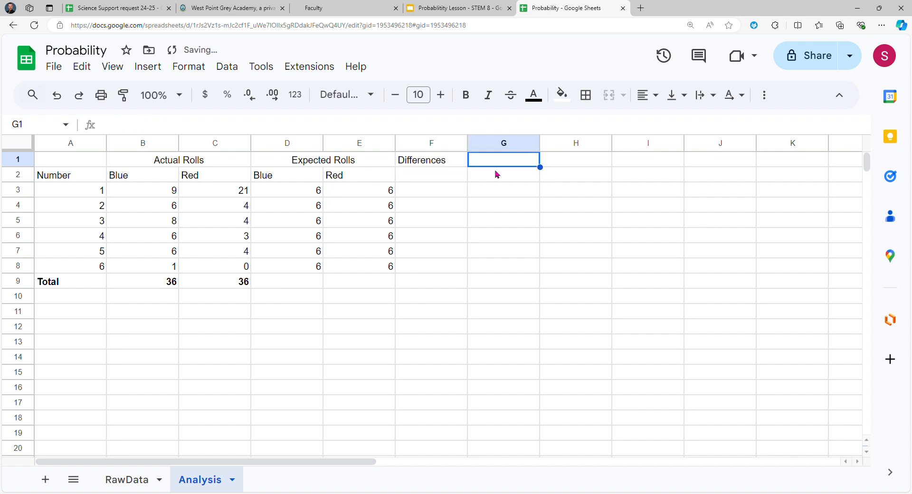
{"action": "key", "text": "shift+Left"}
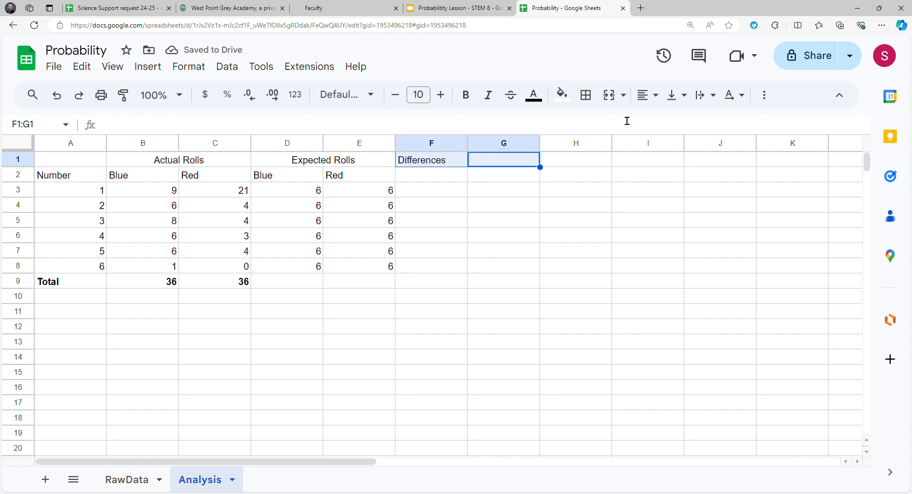
{"action": "left_click", "coordinate": [609, 95]}
{"action": "left_click", "coordinate": [647, 95]}
{"action": "left_click", "coordinate": [669, 122]}
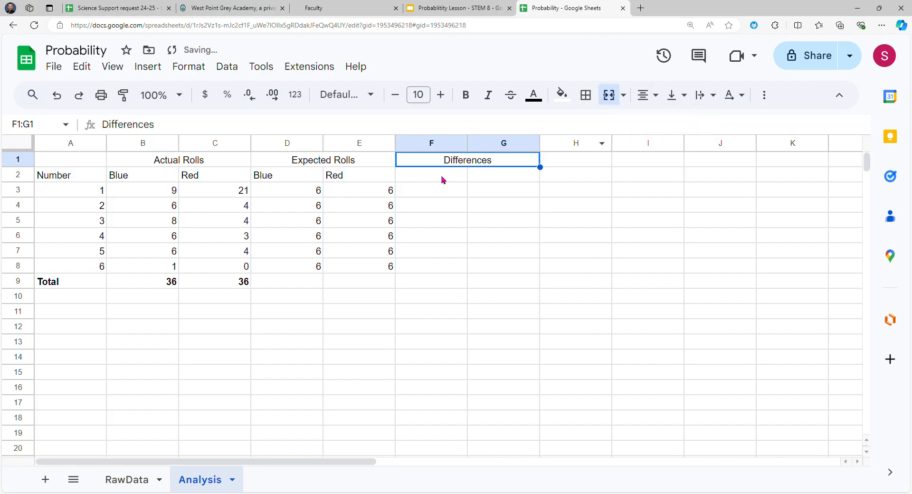
- Enter the column headers Blue in F2 and Red in G2 under Differences
{"action": "left_click", "coordinate": [439, 178]}
{"action": "type", "text": "Blue"}
{"action": "key", "text": "Tab"}
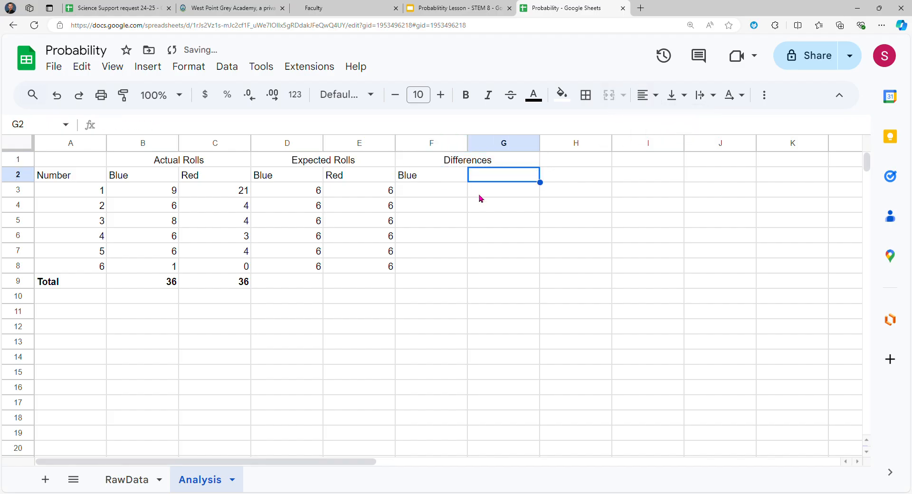
{"action": "type", "text": "Red"}
{"action": "key", "text": "Return"}
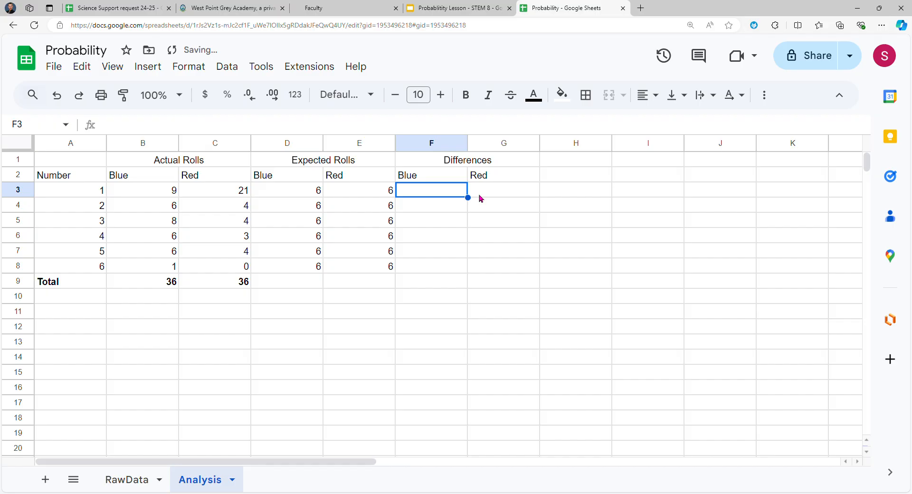
{"action": "key", "text": "Left"}
{"action": "key", "text": "Left"}
{"action": "key", "text": "Left"}
{"action": "key", "text": "Left"}
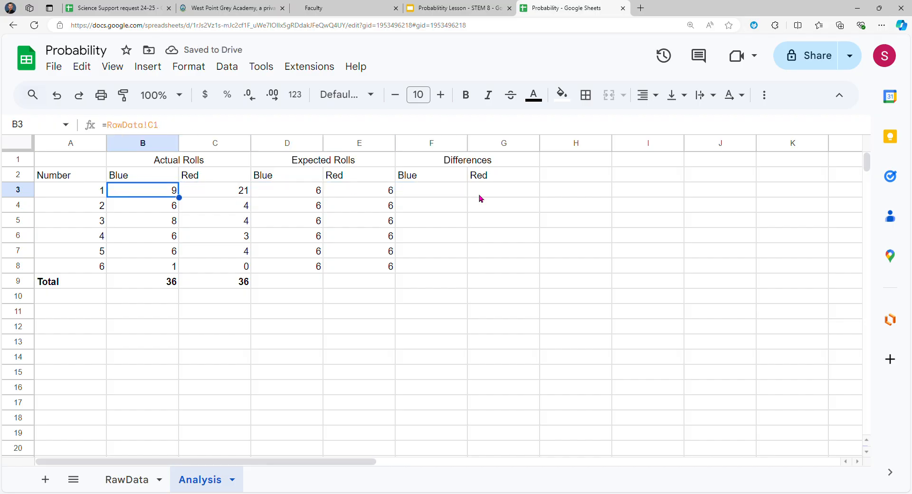
{"action": "key", "text": "Right"}
{"action": "key", "text": "Right"}
{"action": "key", "text": "Right"}
{"action": "key", "text": "Right"}
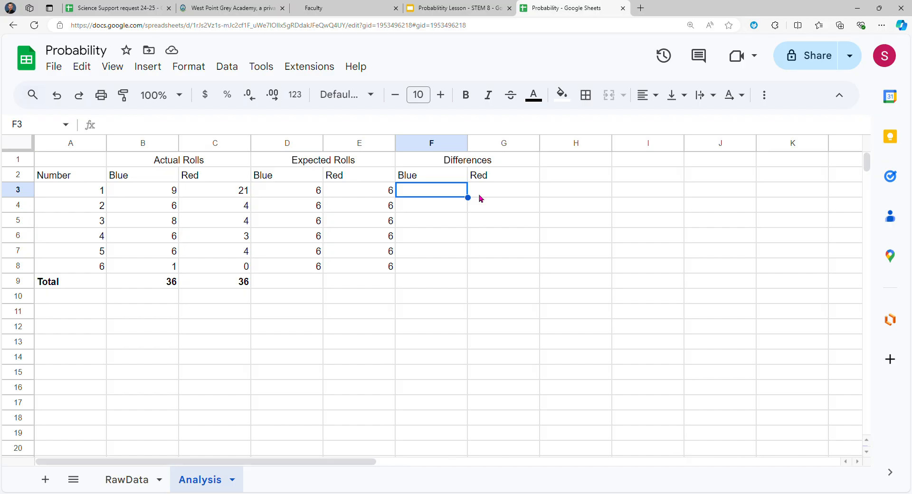
{"action": "type", "text": "="}
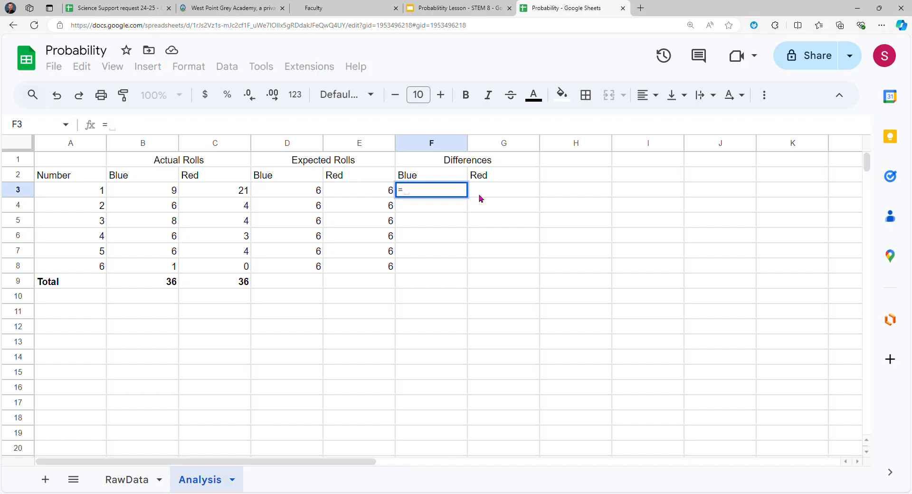
{"action": "key", "text": "Left"}
{"action": "key", "text": "Left"}
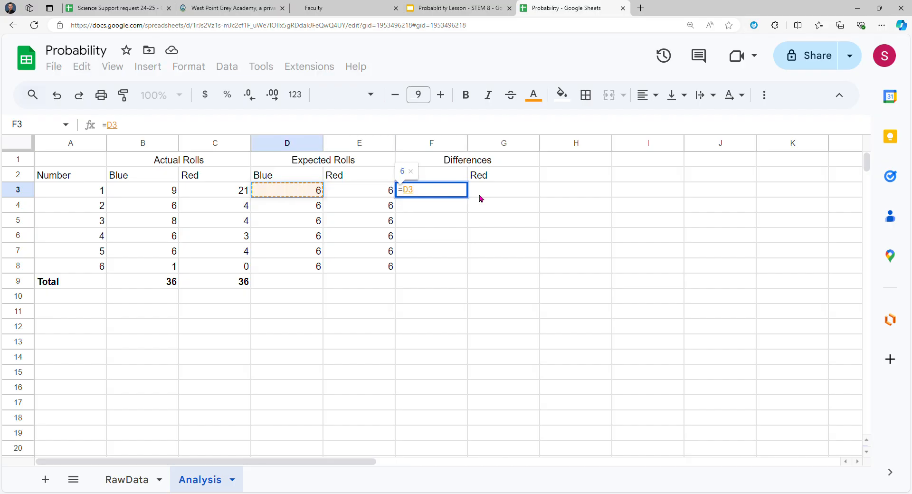
{"action": "type", "text": "-"}
{"action": "key", "text": "BackSpace"}
{"action": "key", "text": "BackSpace"}
{"action": "key", "text": "BackSpace"}
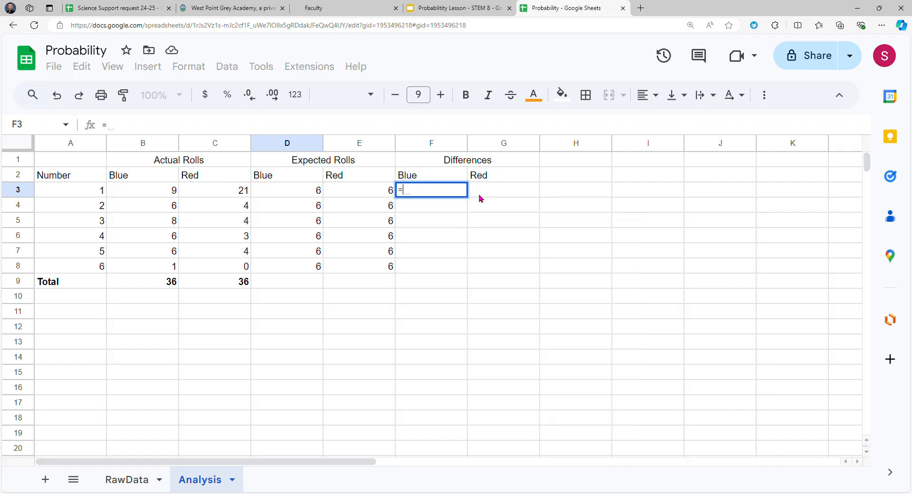
- Complete the Blue difference formula in F3 as =B3-D3 and accept the suggested autofill down to F9
{"action": "key", "text": "Left"}
{"action": "key", "text": "Left"}
{"action": "key", "text": "Left"}
{"action": "key", "text": "Left"}
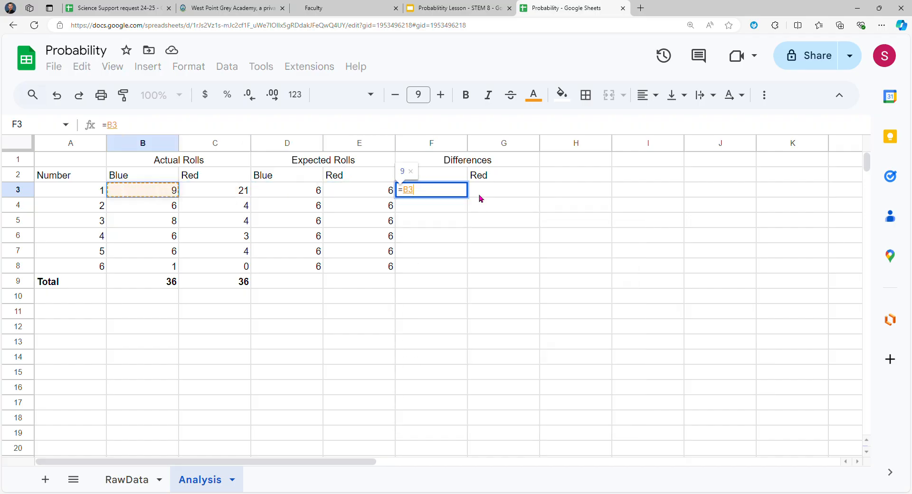
{"action": "type", "text": "-"}
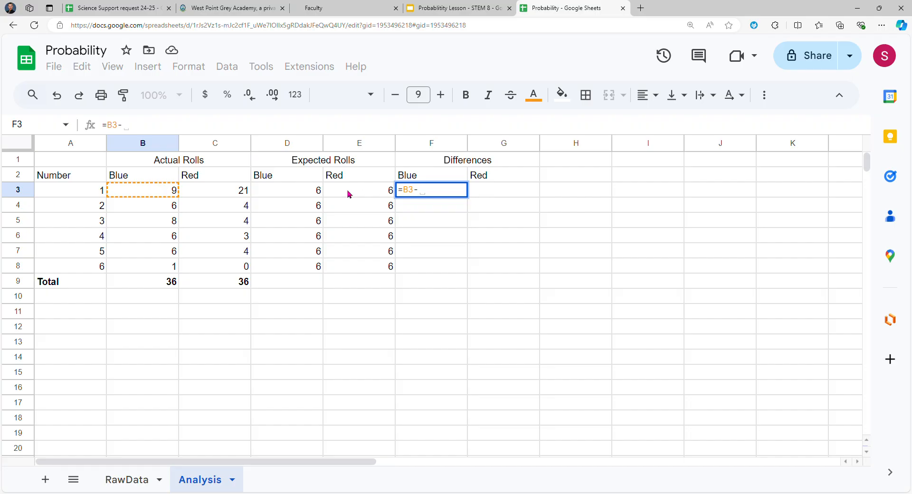
{"action": "left_click", "coordinate": [310, 195]}
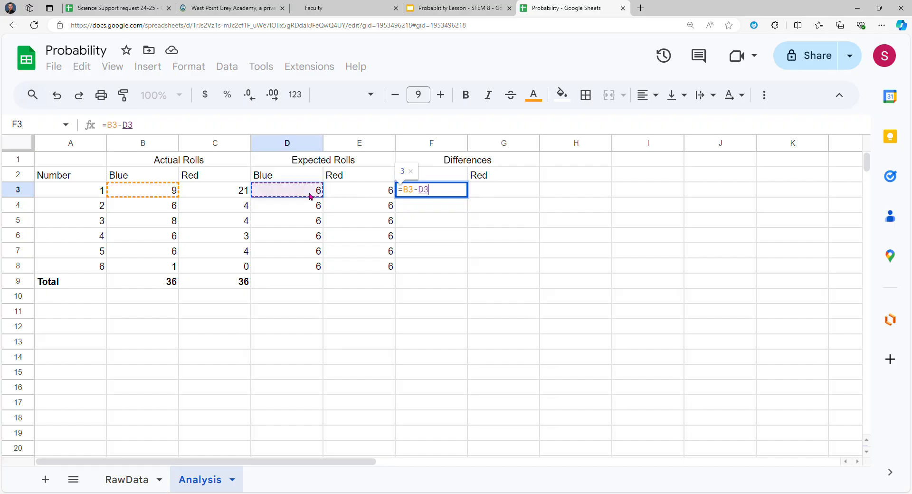
{"action": "key", "text": "Return"}
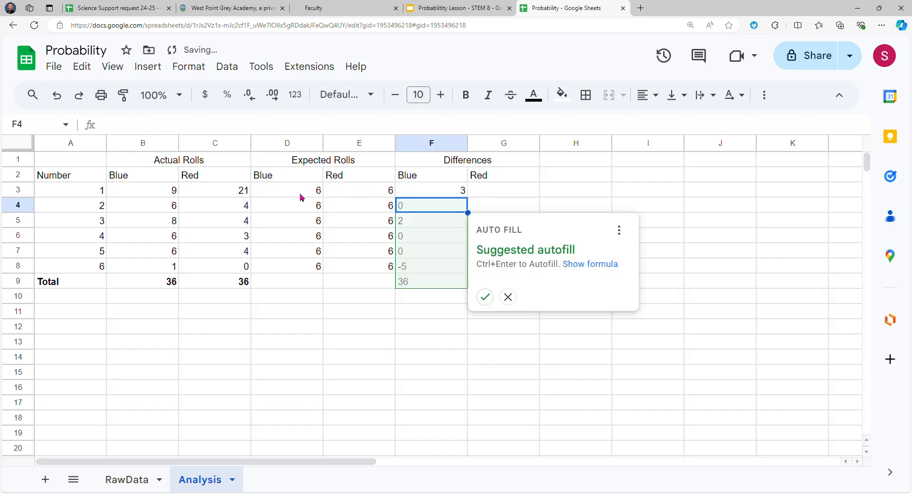
{"action": "left_click", "coordinate": [483, 298]}
{"action": "right_click", "coordinate": [22, 161]}
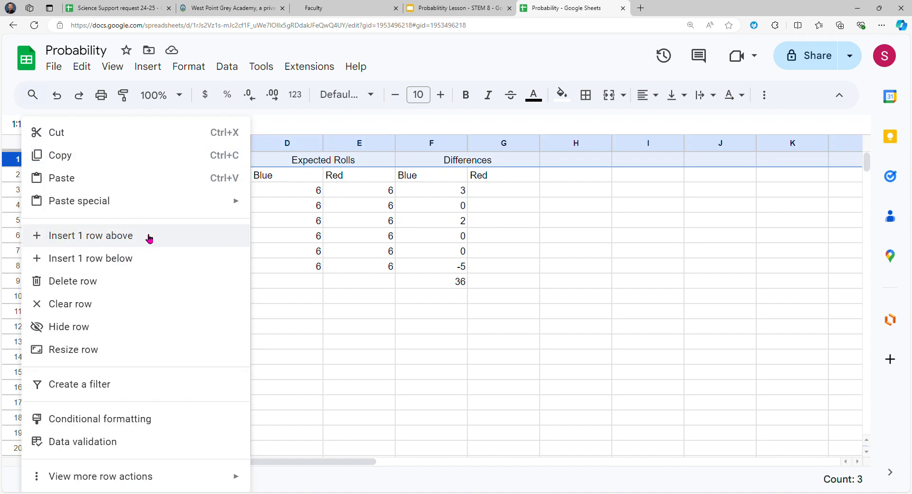
{"action": "left_click", "coordinate": [558, 259]}
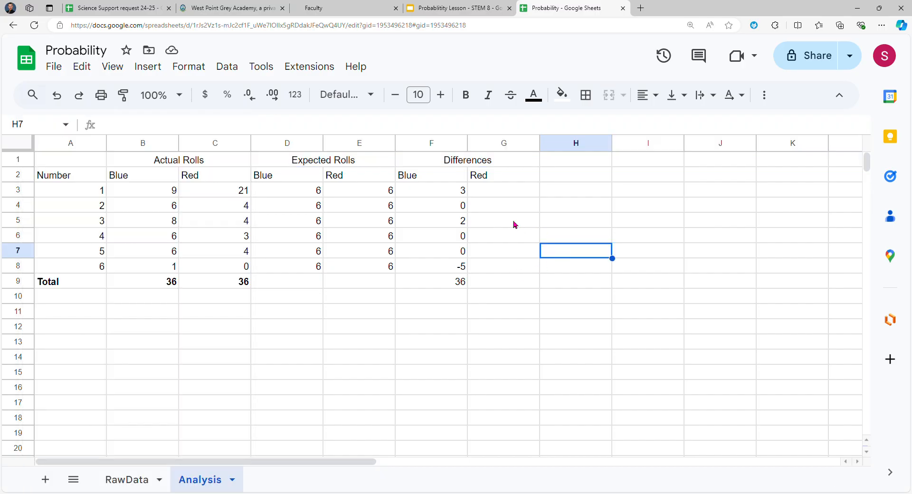
{"action": "left_click", "coordinate": [493, 192]}
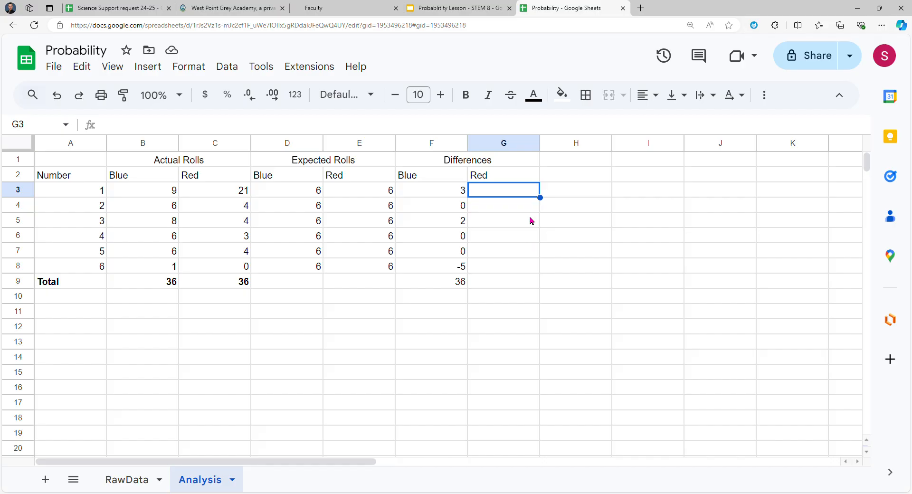
{"action": "type", "text": "="}
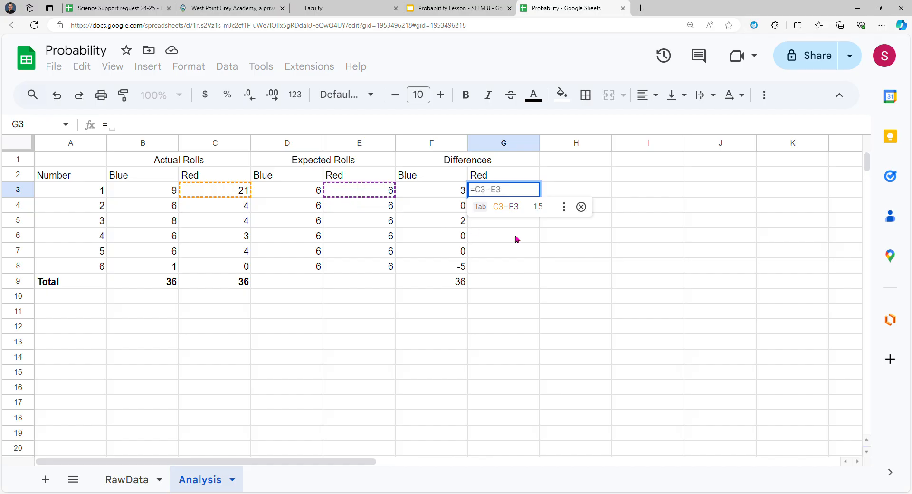
{"action": "left_click", "coordinate": [622, 297]}
{"action": "left_click", "coordinate": [548, 255]}
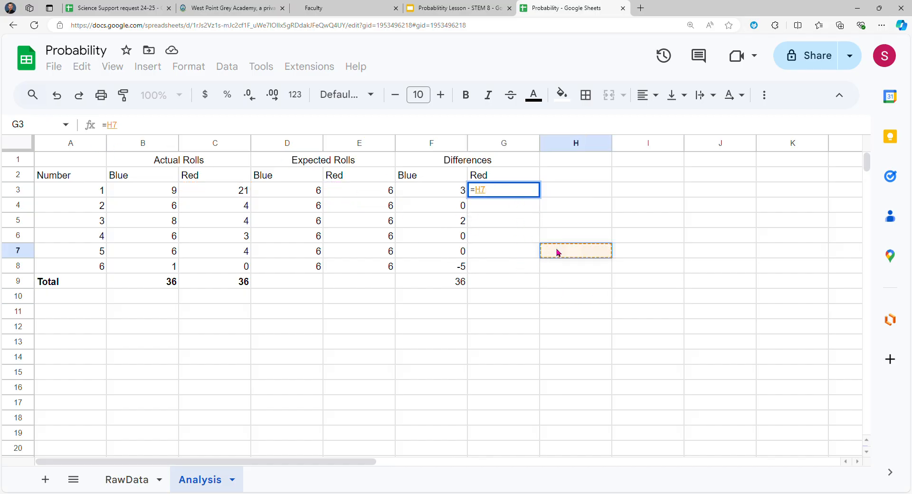
{"action": "left_click_drag", "start_coordinate": [517, 195], "coordinate": [463, 204]}
{"action": "key", "text": "BackSpace"}
{"action": "left_click", "coordinate": [530, 298]}
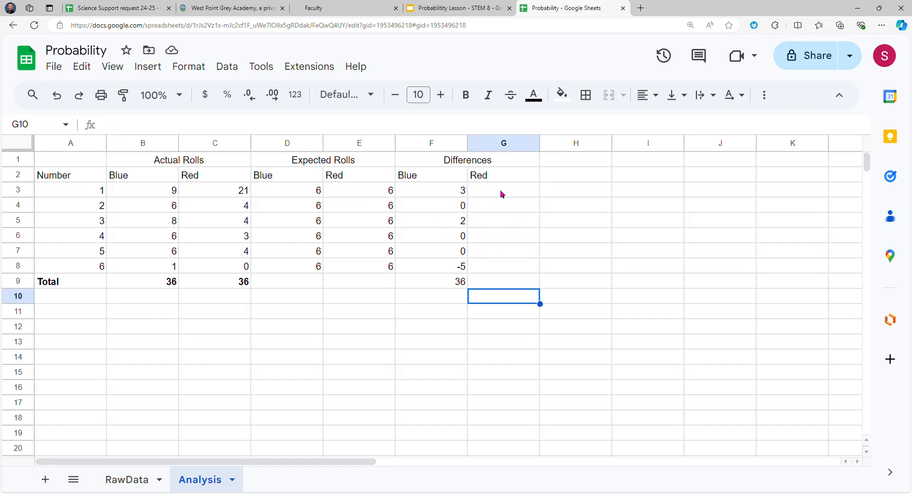
{"action": "left_click", "coordinate": [502, 194]}
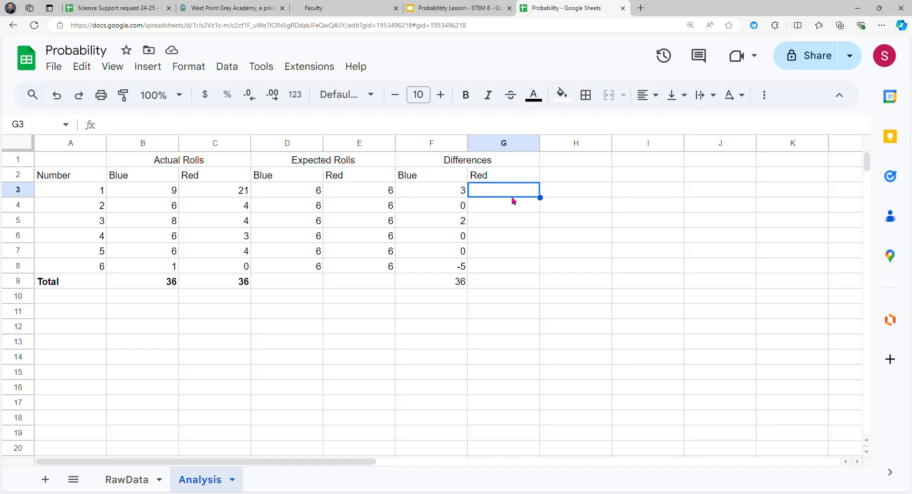
{"action": "type", "text": "="}
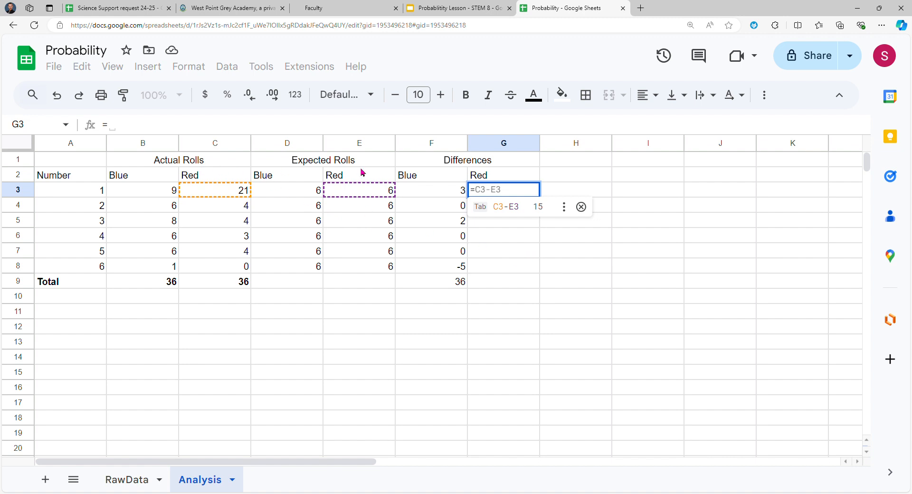
{"action": "left_click", "coordinate": [304, 164]}
{"action": "key", "text": "Escape"}
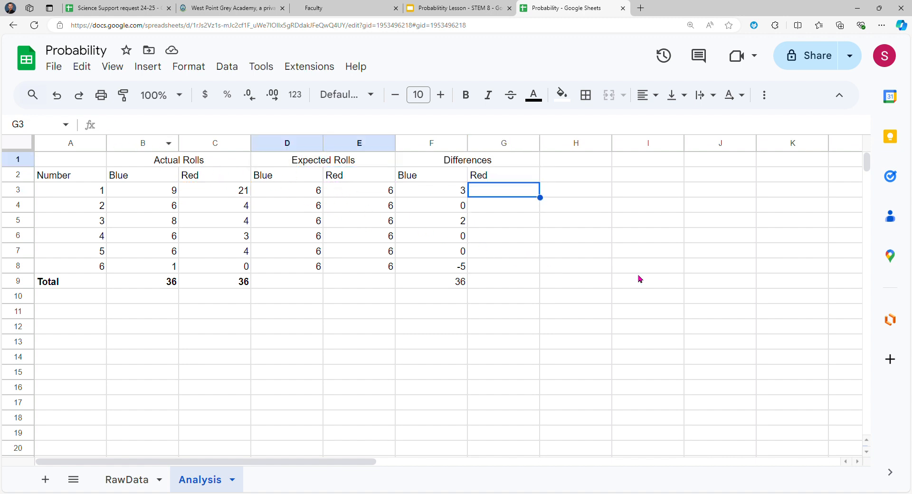
{"action": "left_click", "coordinate": [639, 272]}
- Change the merged heading in D1:E1 to Expected/Predicted Rolls
{"action": "left_click", "coordinate": [301, 163]}
{"action": "left_click", "coordinate": [144, 125]}
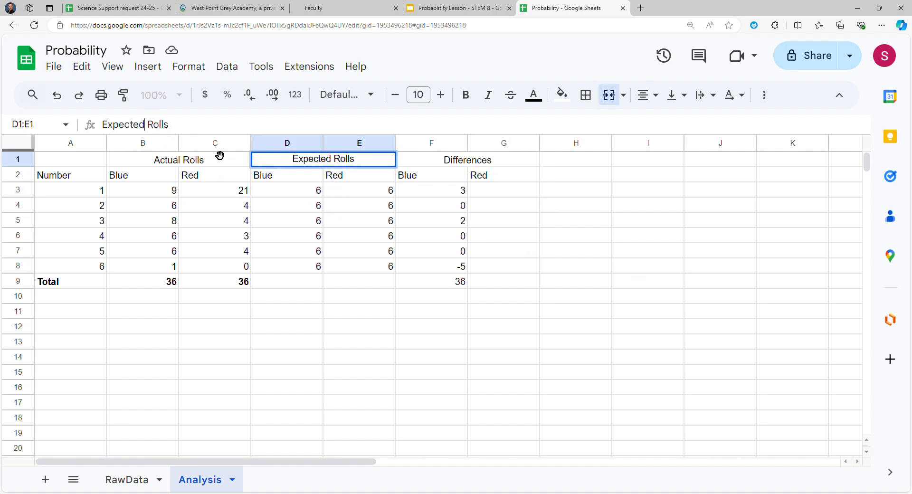
{"action": "type", "text": "/Predict"}
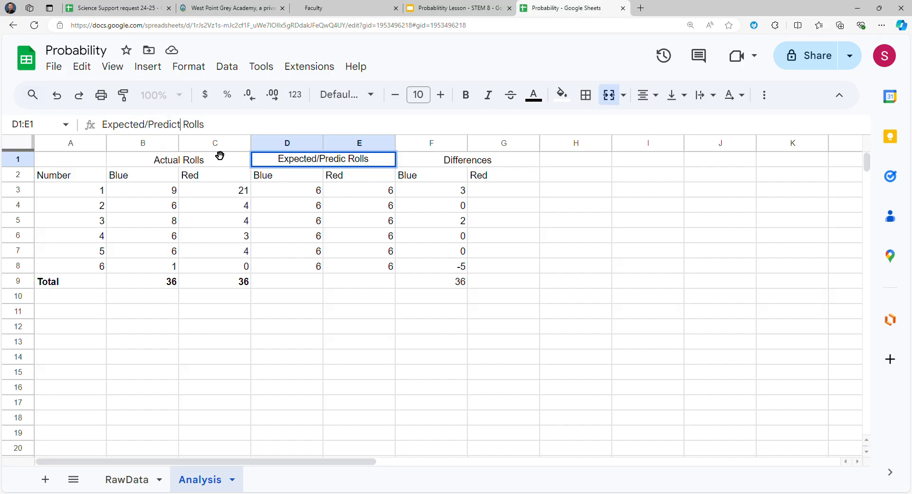
{"action": "type", "text": "ed"}
{"action": "key", "text": "Return"}
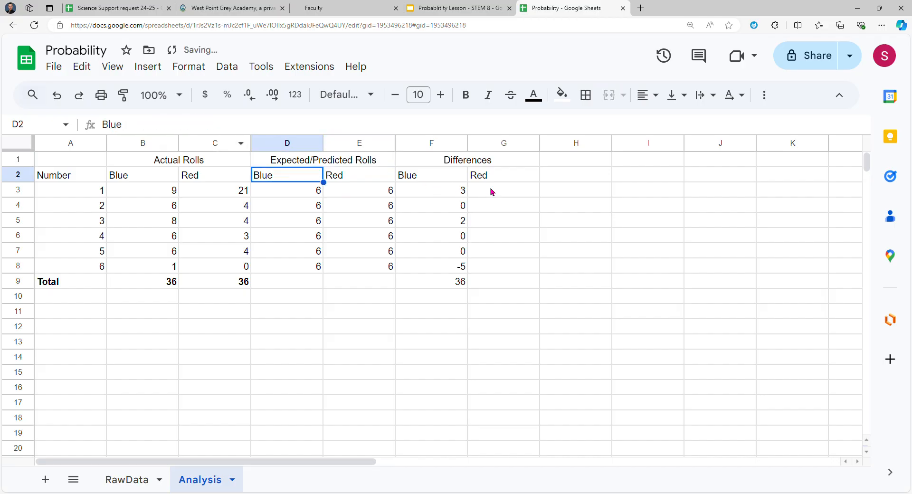
- Enter the Red difference formula =C3-E3 in G3 and dismiss the suggested autofill
{"action": "left_click", "coordinate": [491, 192]}
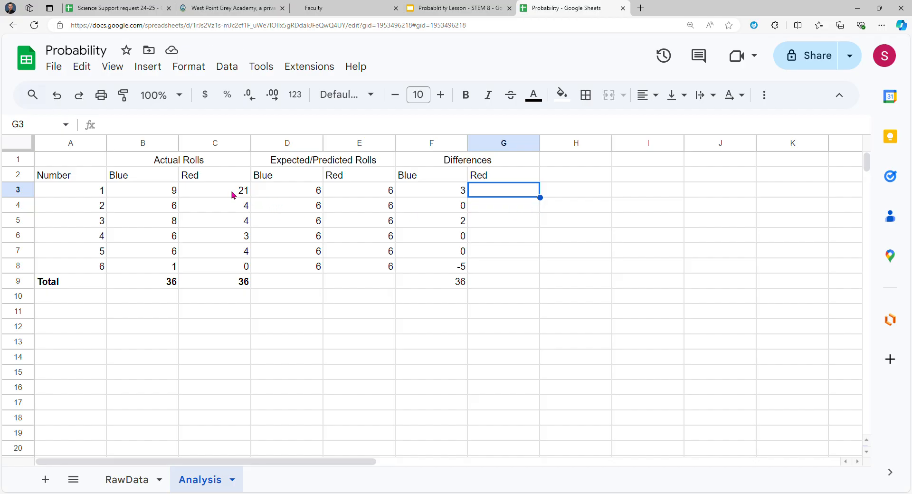
{"action": "type", "text": "="}
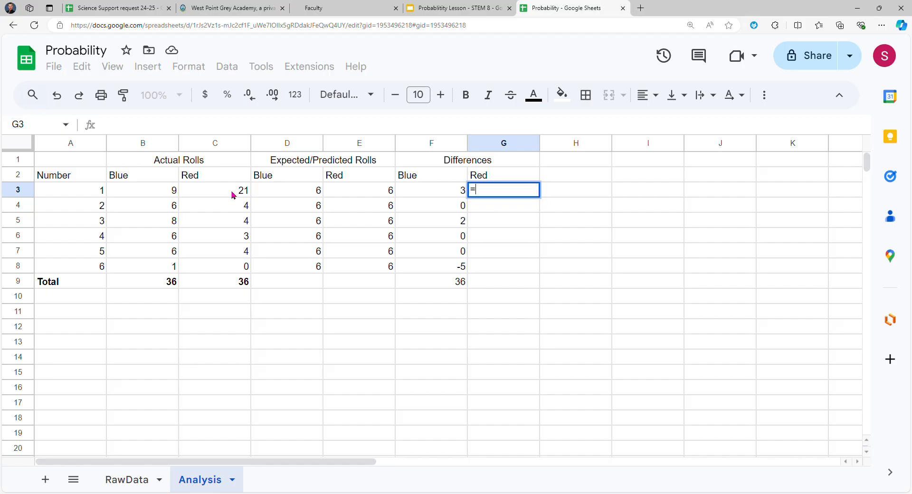
{"action": "left_click", "coordinate": [233, 194]}
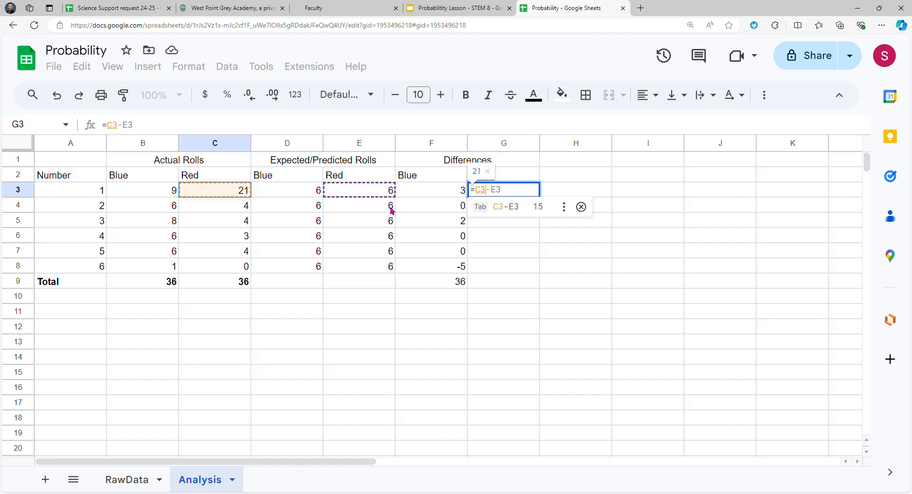
{"action": "type", "text": "-"}
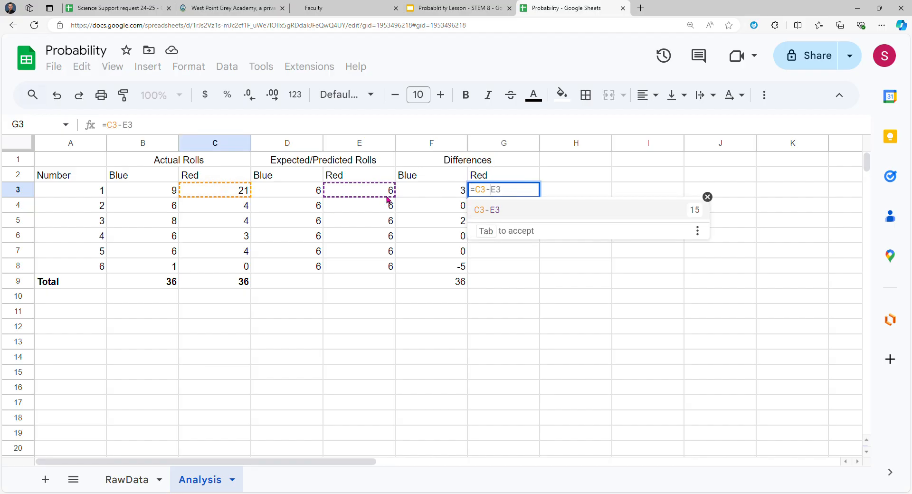
{"action": "left_click", "coordinate": [387, 196]}
{"action": "key", "text": "Return"}
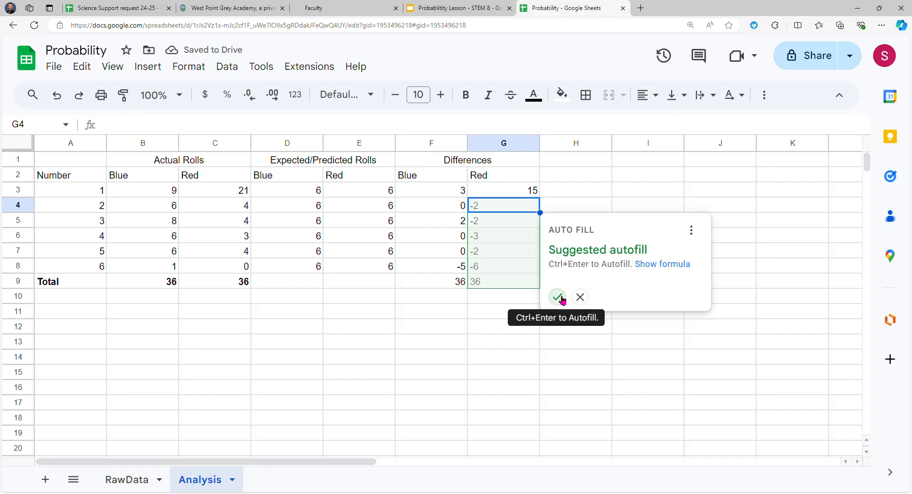
{"action": "left_click", "coordinate": [586, 297]}
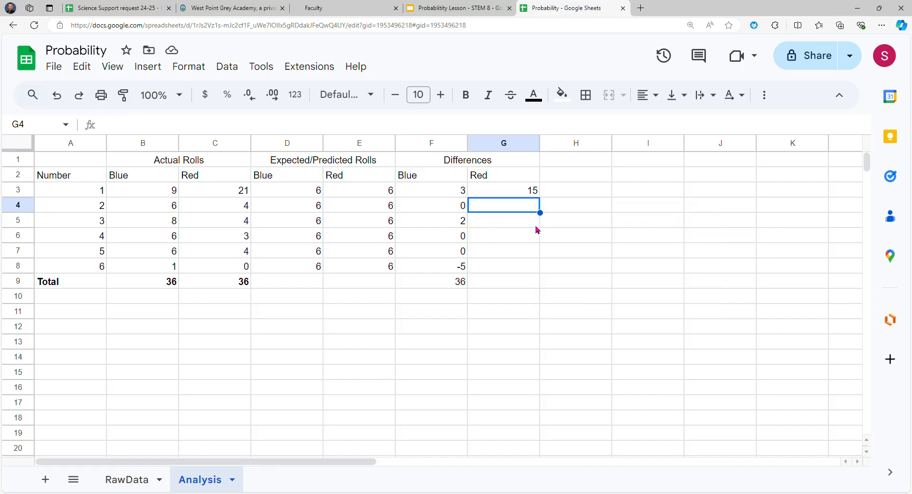
- Enter =C4-E4 in G4 and fill it down to G8, and clear the Blue difference in F9
{"action": "type", "text": "="}
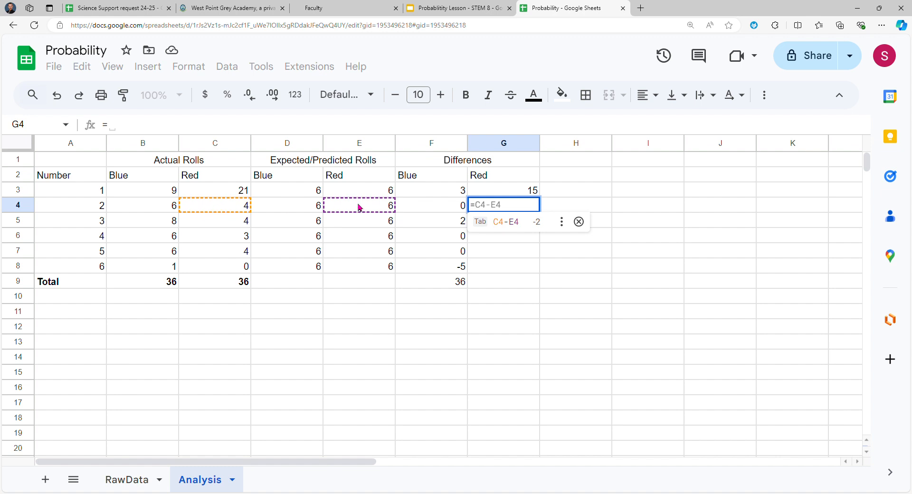
{"action": "key", "text": "Tab"}
{"action": "left_click", "coordinate": [537, 222]}
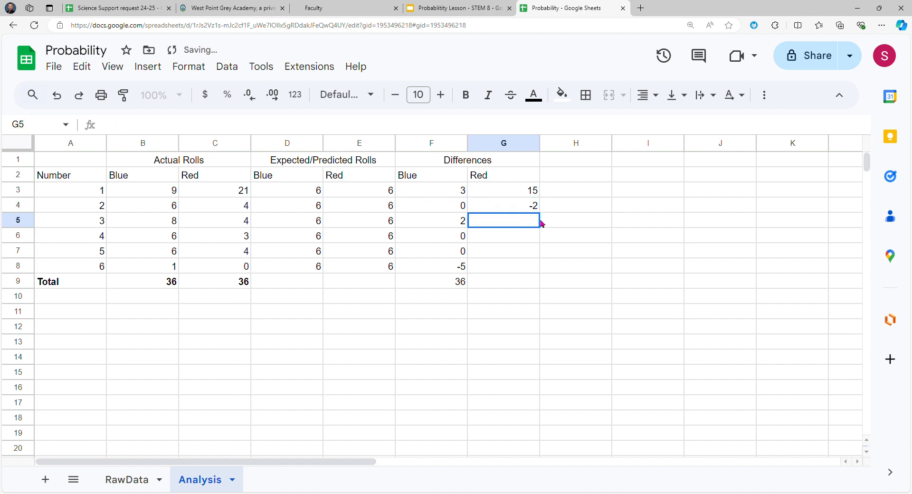
{"action": "left_click", "coordinate": [521, 210]}
{"action": "left_click_drag", "start_coordinate": [545, 221], "coordinate": [533, 269]}
{"action": "left_click", "coordinate": [452, 285]}
{"action": "key", "text": "Delete"}
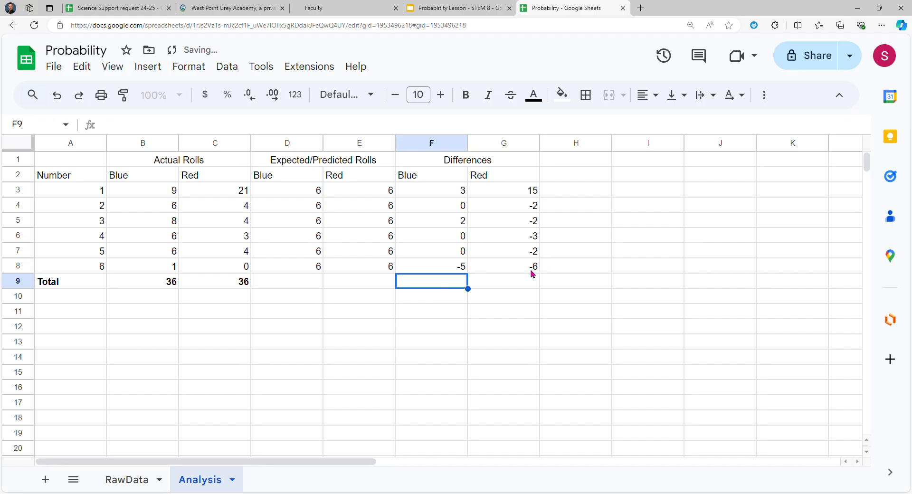
- Apply a red-white-green color scale as conditional formatting to the Differences range F2:G8
{"action": "left_click_drag", "start_coordinate": [537, 270], "coordinate": [421, 178]}
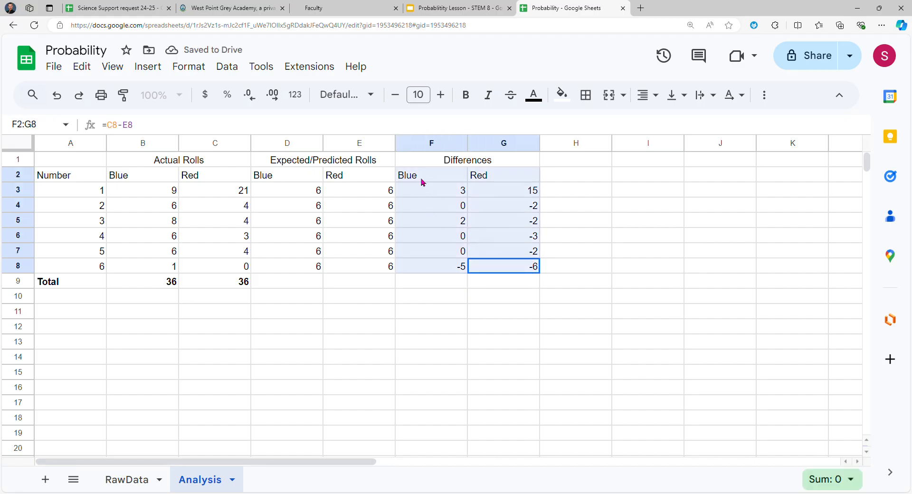
{"action": "left_click", "coordinate": [186, 69]}
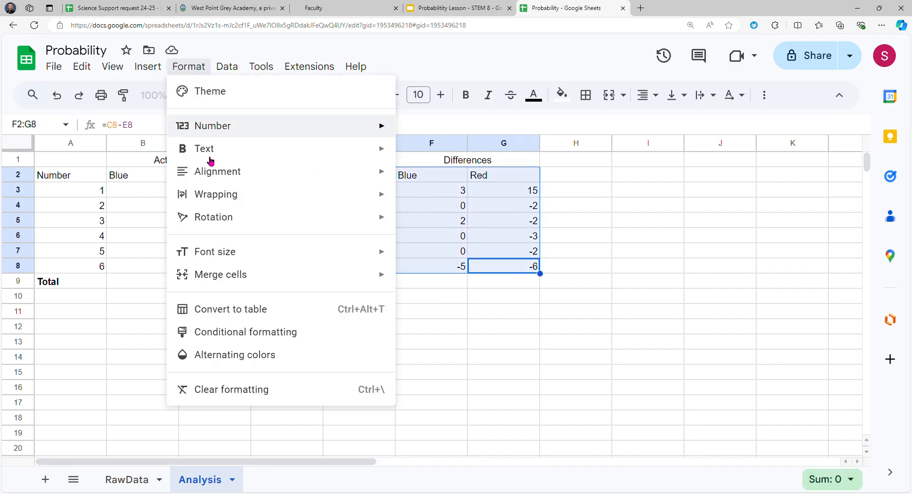
{"action": "left_click", "coordinate": [296, 337]}
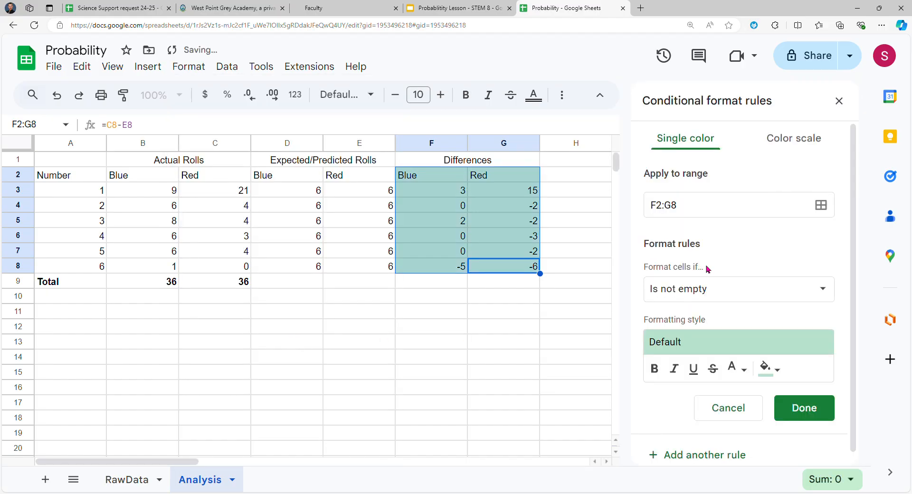
{"action": "left_click", "coordinate": [781, 145]}
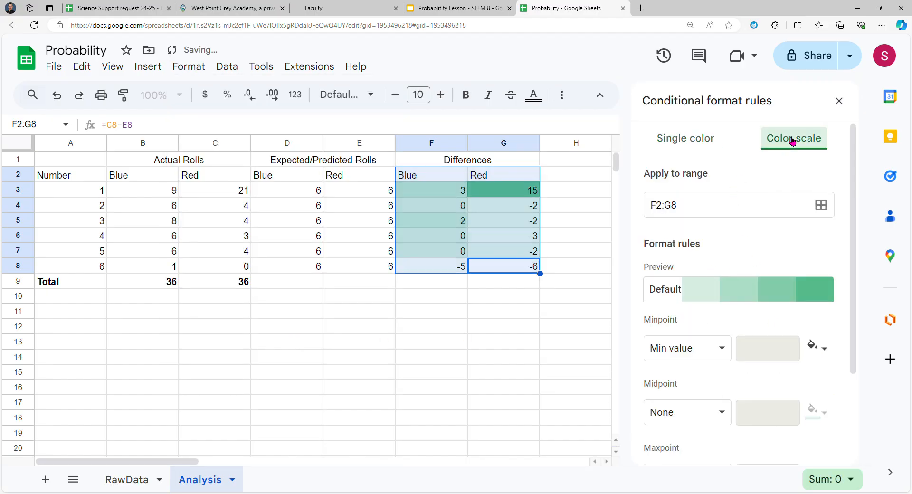
{"action": "left_click", "coordinate": [767, 300]}
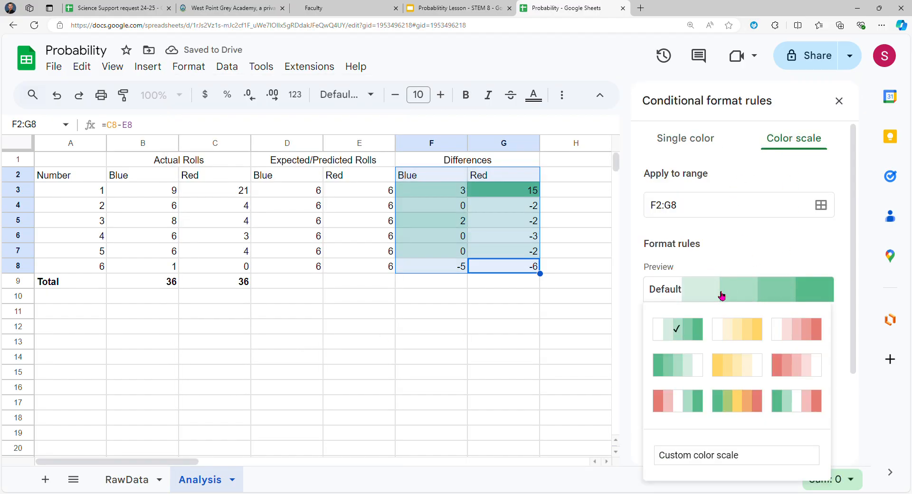
{"action": "left_click", "coordinate": [682, 406]}
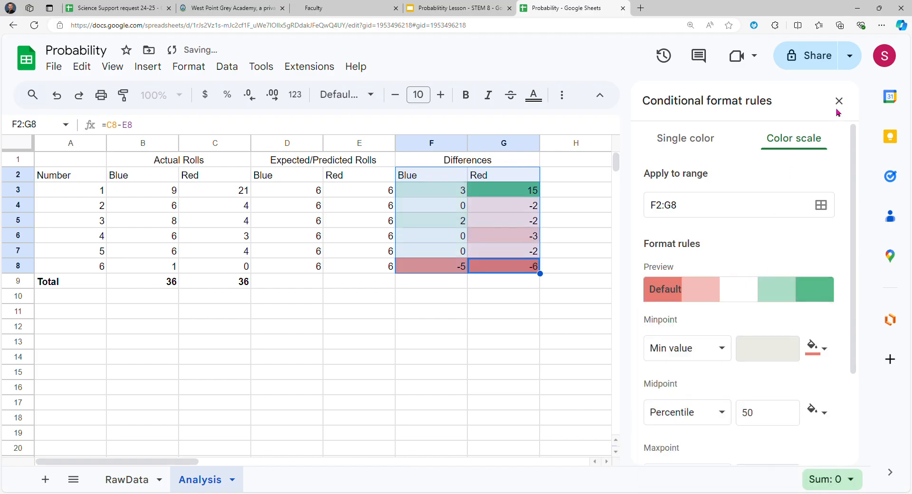
{"action": "left_click", "coordinate": [839, 101]}
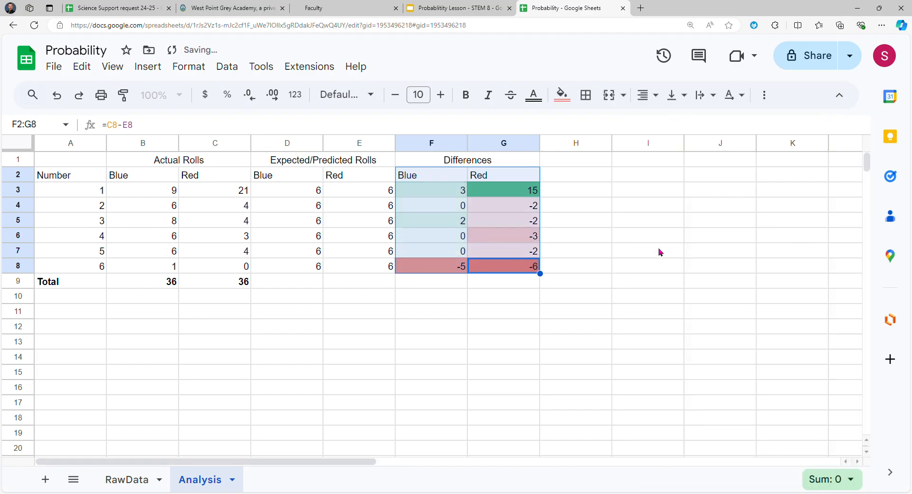
- Undo the conditional formatting on the Differences range F2:G8
{"action": "left_click", "coordinate": [57, 95]}
{"action": "left_click", "coordinate": [66, 96]}
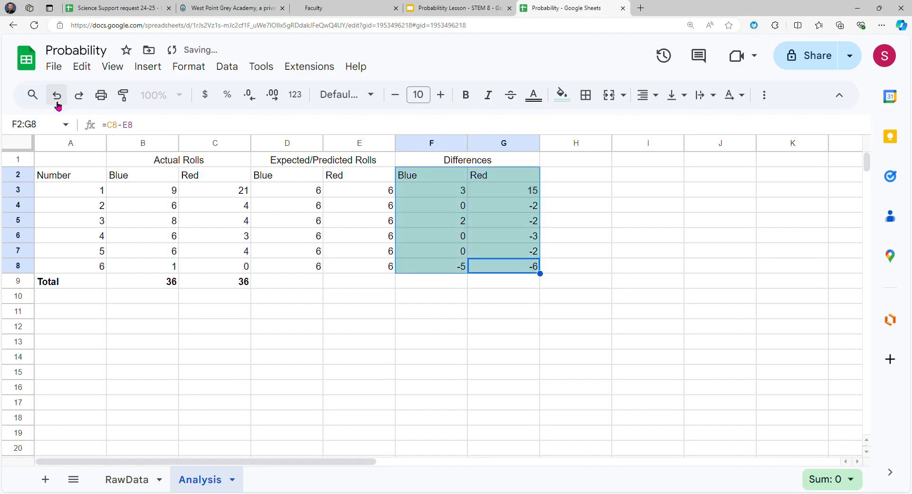
{"action": "left_click", "coordinate": [502, 294]}
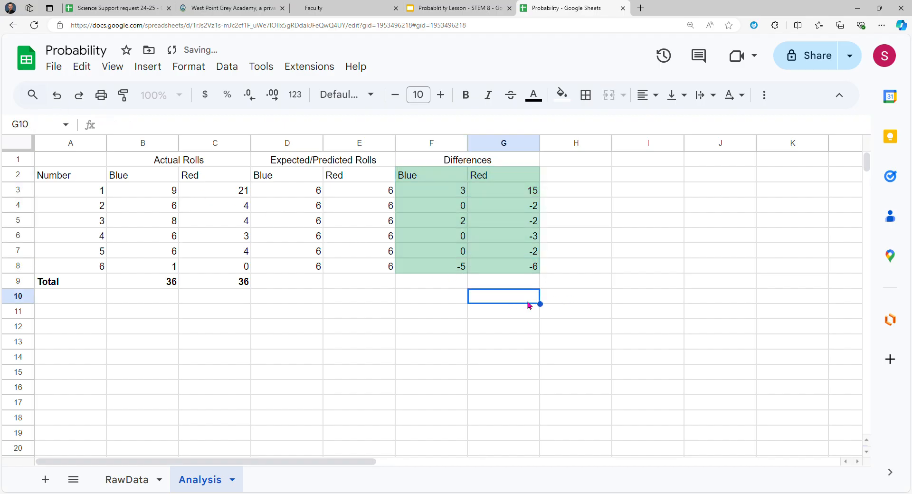
{"action": "left_click", "coordinate": [57, 95]}
{"action": "left_click", "coordinate": [519, 346]}
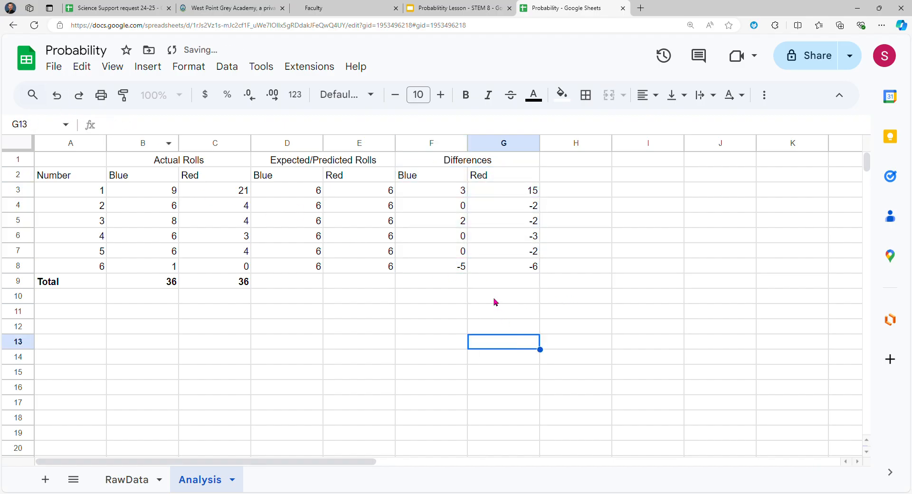
- Clear the cells F3:H9 and enter the Blue difference formula =B3-D3 again in F3
{"action": "left_click_drag", "start_coordinate": [575, 281], "coordinate": [420, 195]}
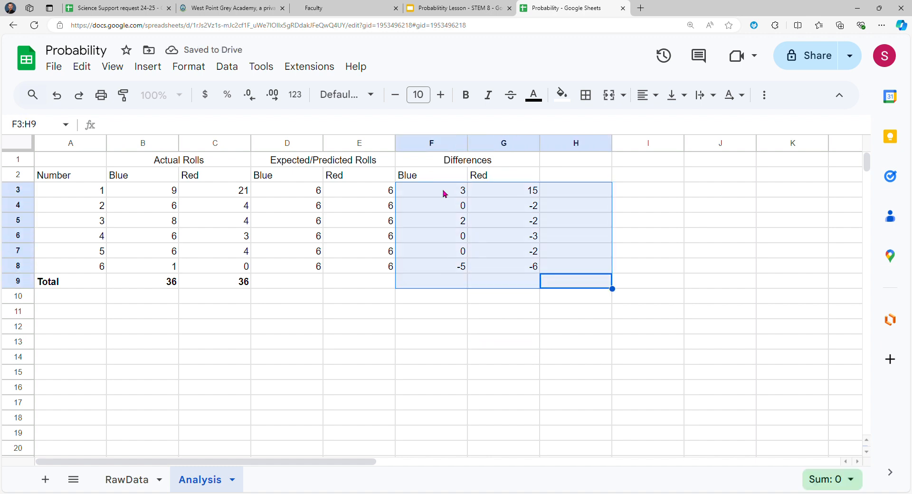
{"action": "key", "text": "Delete"}
{"action": "left_click", "coordinate": [442, 196]}
{"action": "type", "text": "="}
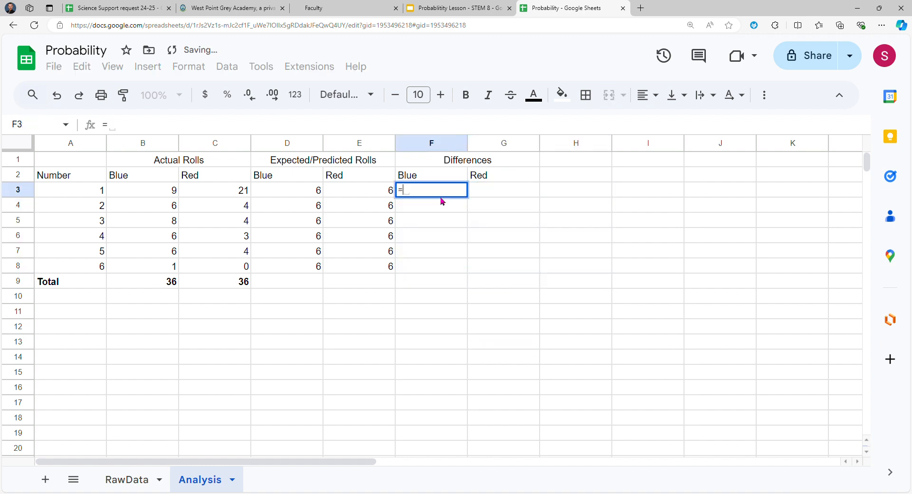
{"action": "left_click", "coordinate": [152, 196]}
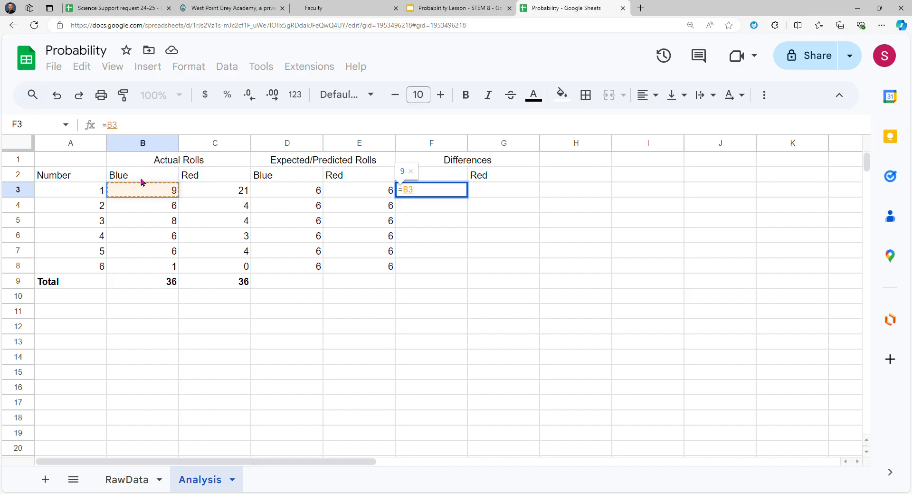
{"action": "type", "text": "-"}
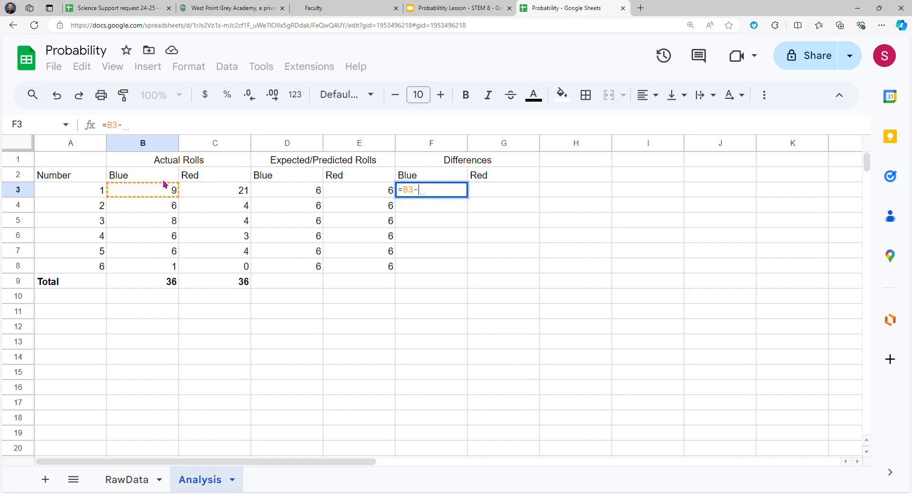
{"action": "left_click", "coordinate": [313, 191]}
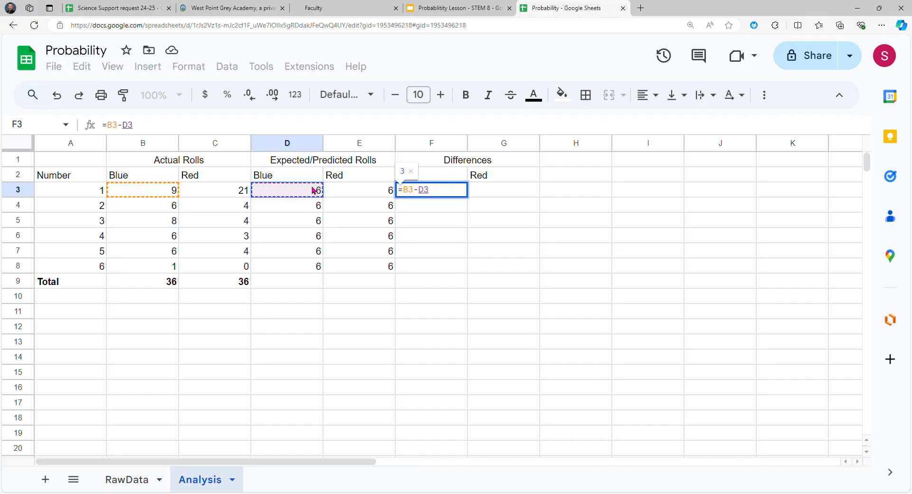
{"action": "key", "text": "Return"}
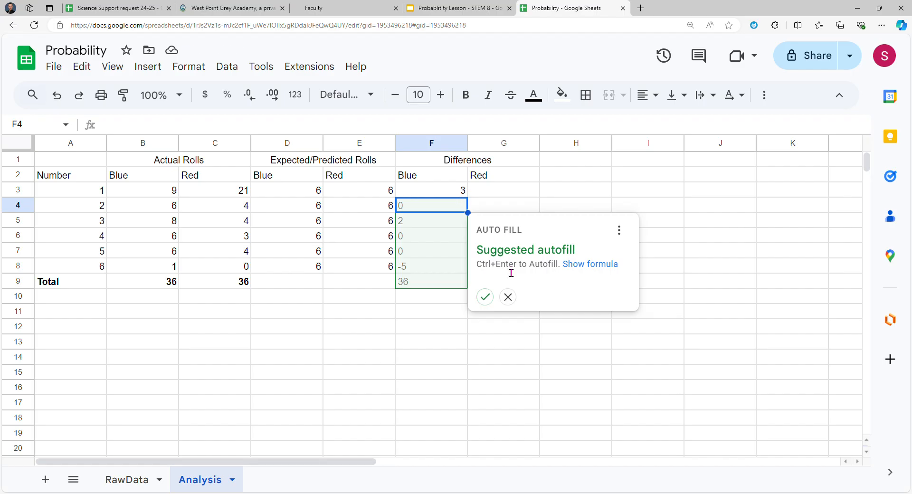
- Fill the Blue difference formula down to F9 with the suggested autofill, and enter =C3-E3 as the Red difference in G3
{"action": "left_click", "coordinate": [484, 297]}
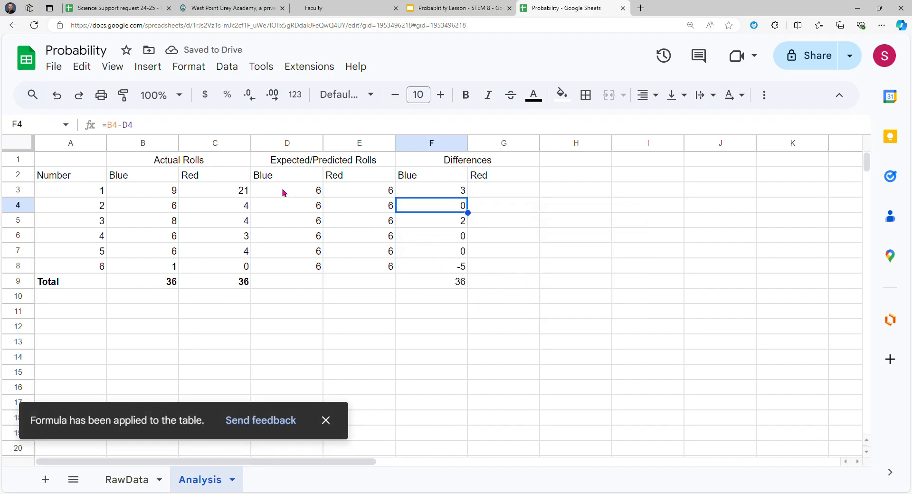
{"action": "left_click", "coordinate": [489, 196]}
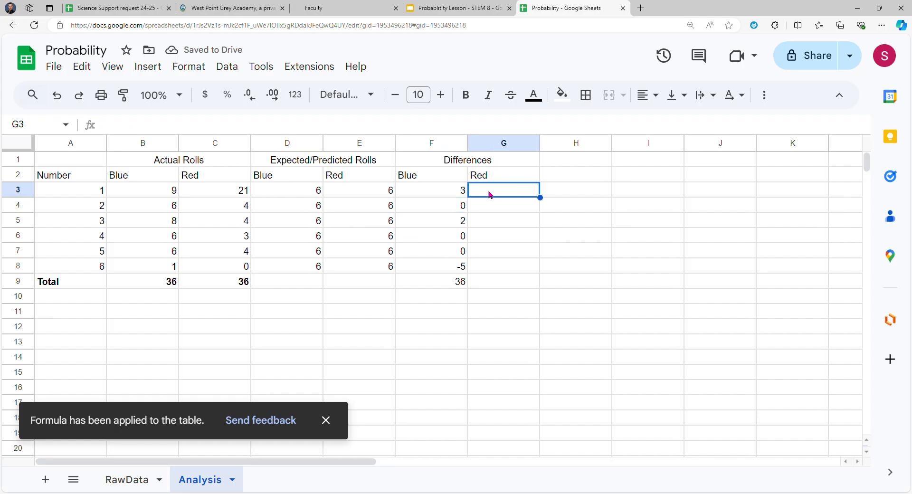
{"action": "type", "text": "="}
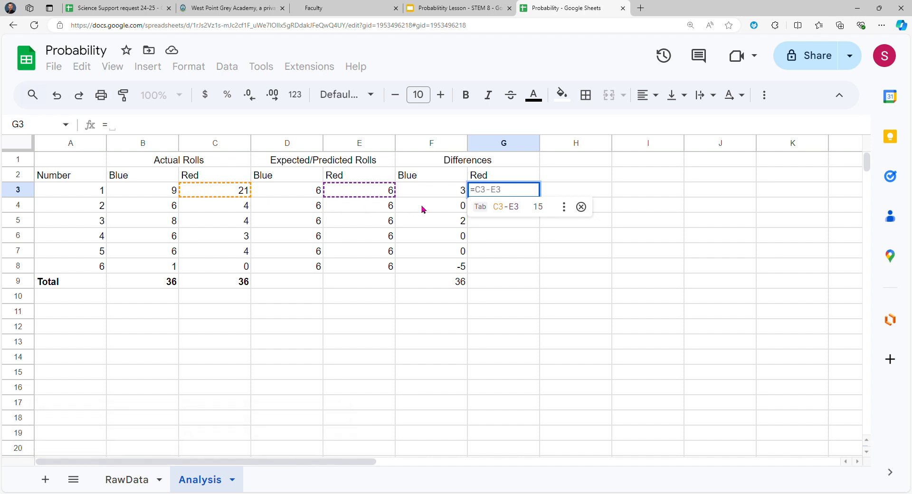
{"action": "key", "text": "Tab"}
{"action": "left_click", "coordinate": [551, 221]}
{"action": "left_click", "coordinate": [525, 198]}
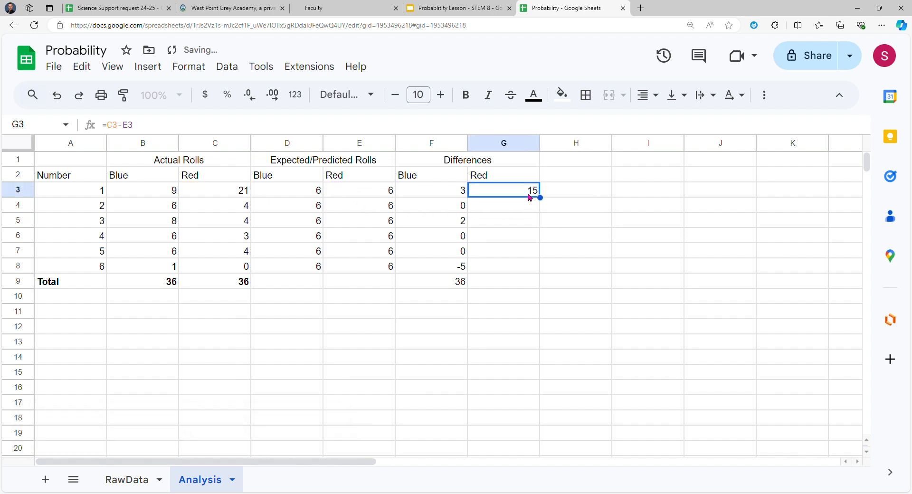
- Fill the Red difference formula from G3 down to G8, and clear the Blue difference in F9
{"action": "left_click_drag", "start_coordinate": [546, 202], "coordinate": [541, 270]}
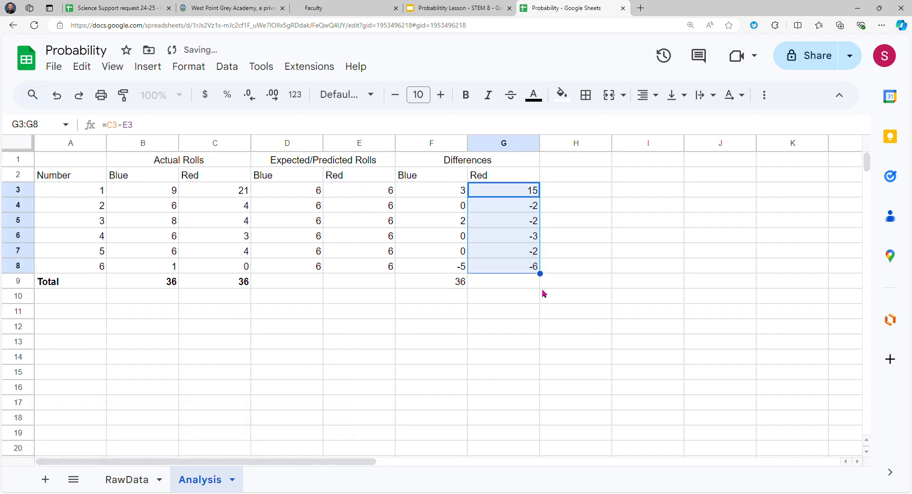
{"action": "left_click", "coordinate": [450, 285]}
{"action": "key", "text": "Delete"}
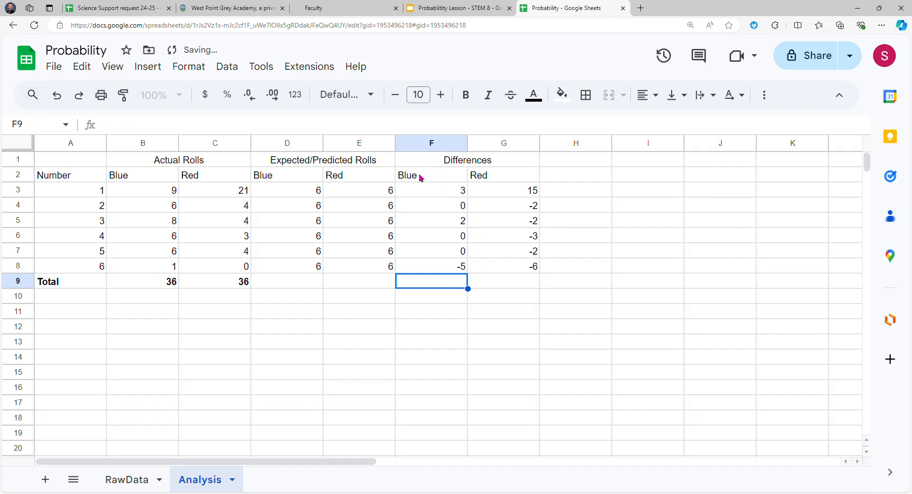
- Apply alternating colors with a header in the default gray style to the Differences range F2:G8
{"action": "left_click_drag", "start_coordinate": [420, 177], "coordinate": [526, 271]}
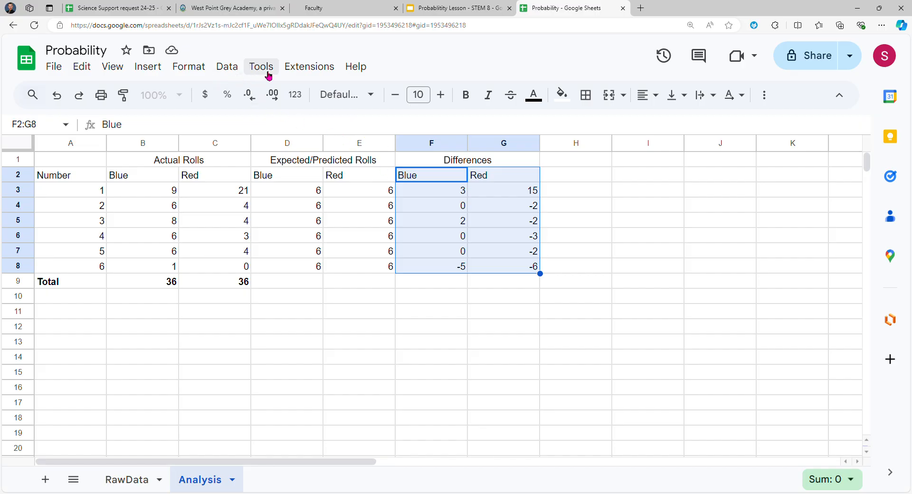
{"action": "left_click", "coordinate": [185, 70]}
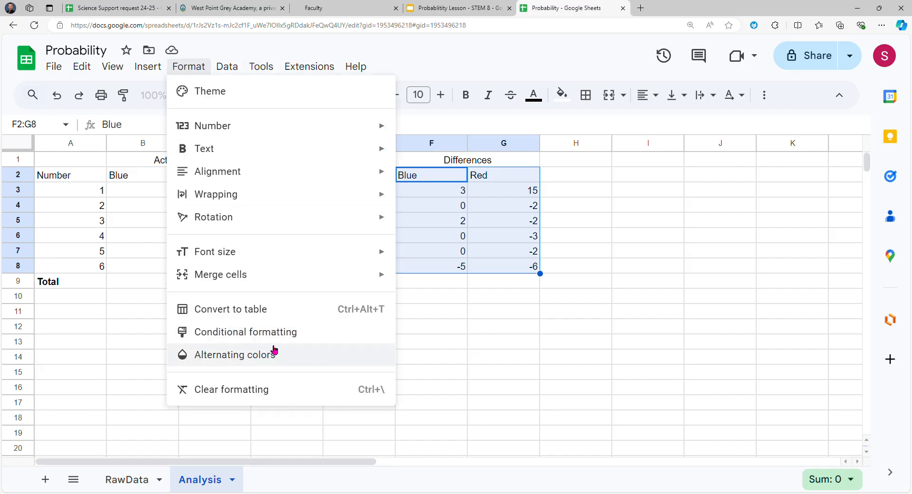
{"action": "left_click", "coordinate": [295, 355]}
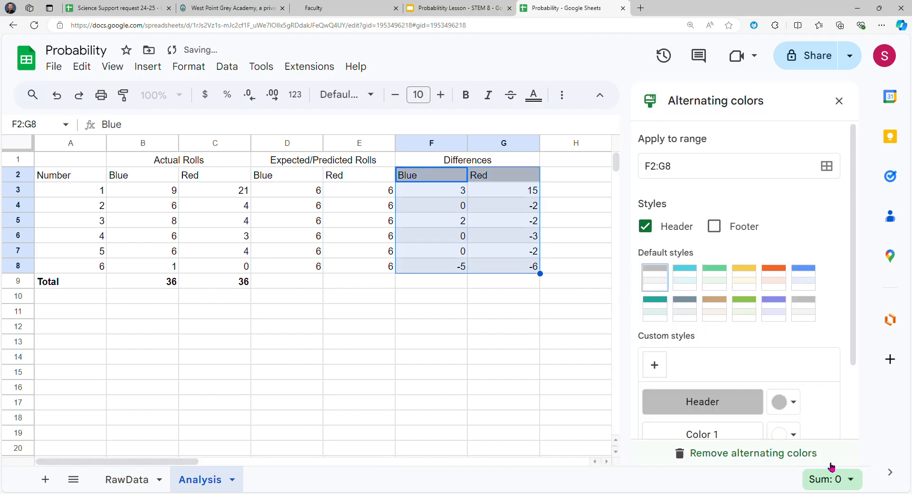
{"action": "left_click", "coordinate": [839, 101]}
- Apply the default white-to-green color scale as conditional formatting to the Differences range F2:G8
{"action": "left_click", "coordinate": [160, 75]}
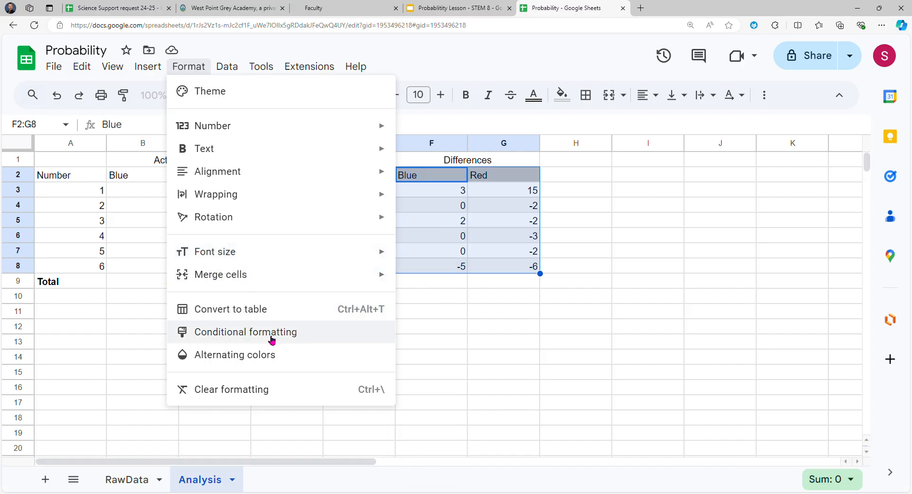
{"action": "left_click", "coordinate": [302, 335]}
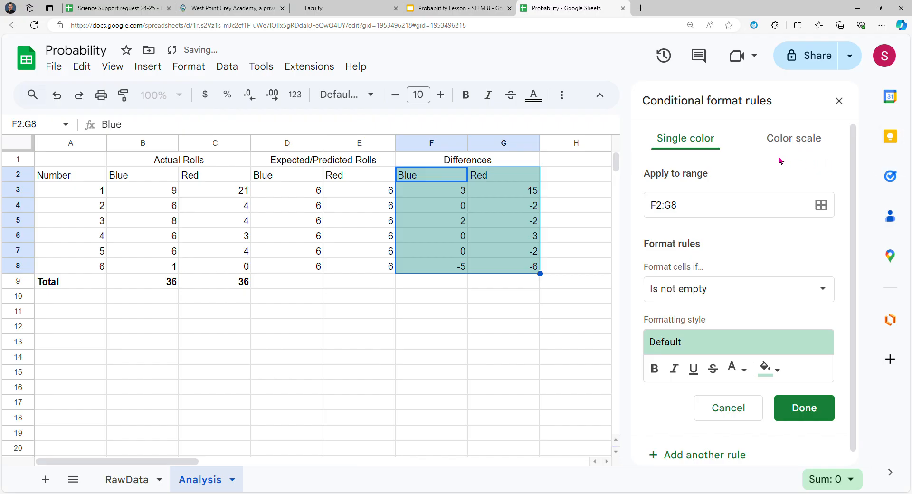
{"action": "left_click", "coordinate": [782, 143]}
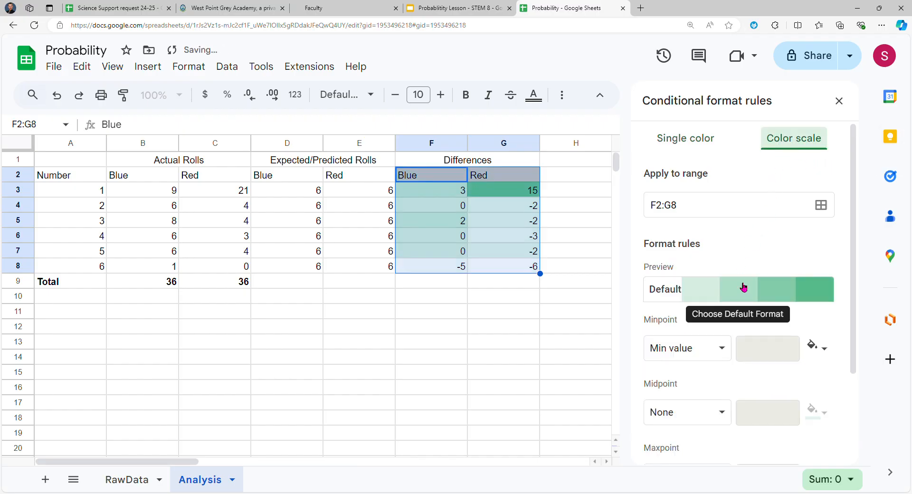
{"action": "left_click", "coordinate": [833, 102]}
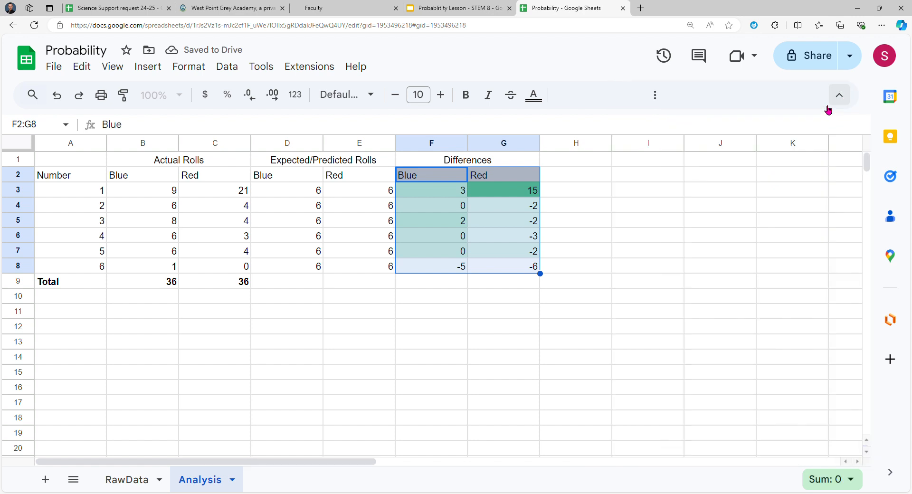
- Undo the green color scale and the alternating colors on the Differences range F2:G8
{"action": "left_click", "coordinate": [57, 95]}
{"action": "left_click", "coordinate": [57, 95]}
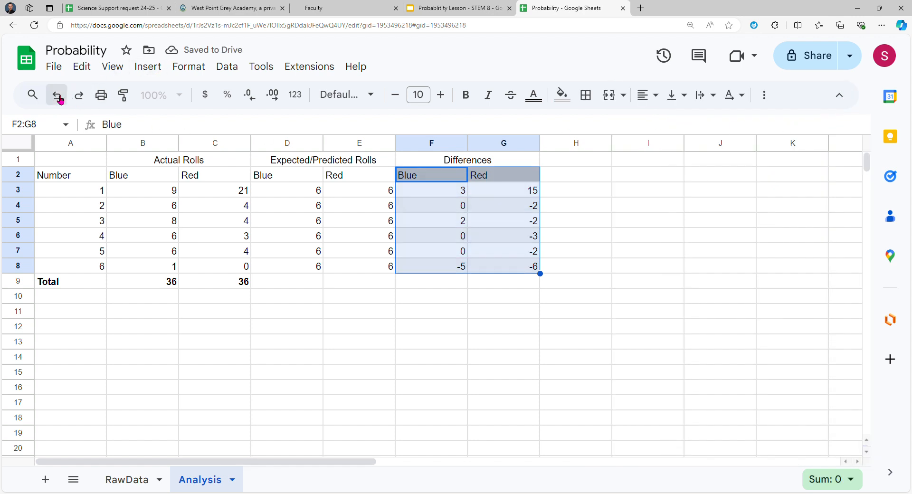
{"action": "left_click", "coordinate": [58, 96]}
{"action": "left_click", "coordinate": [659, 327]}
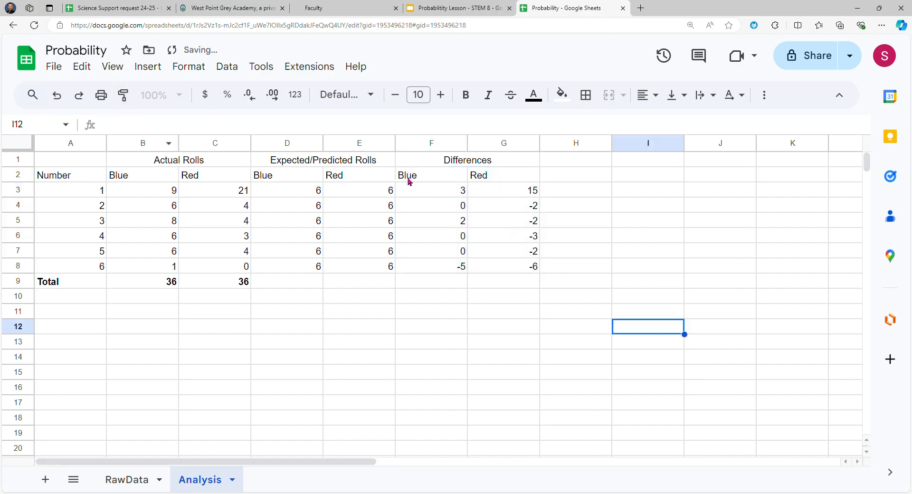
- Add a conditional formatting rule with a red-white-green color scale to the Differences range F2:G8
{"action": "left_click_drag", "start_coordinate": [408, 175], "coordinate": [519, 264]}
{"action": "left_click", "coordinate": [147, 69]}
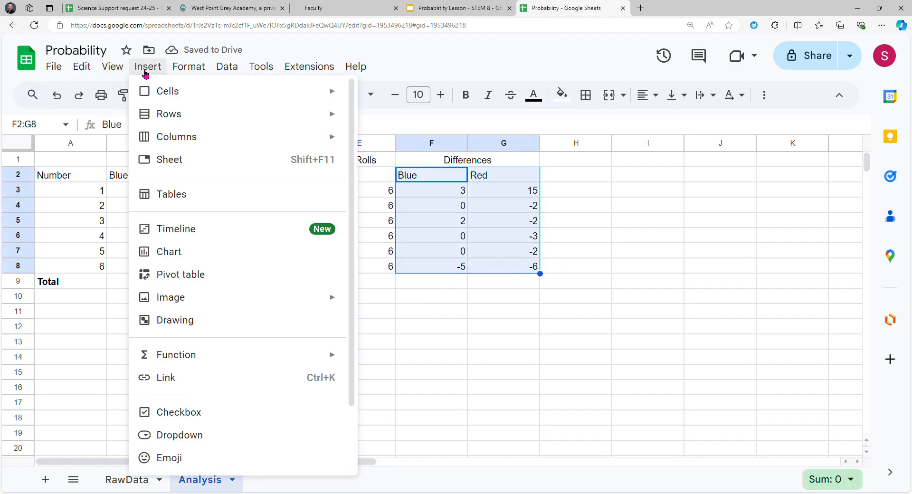
{"action": "mouse_move", "coordinate": [193, 75]}
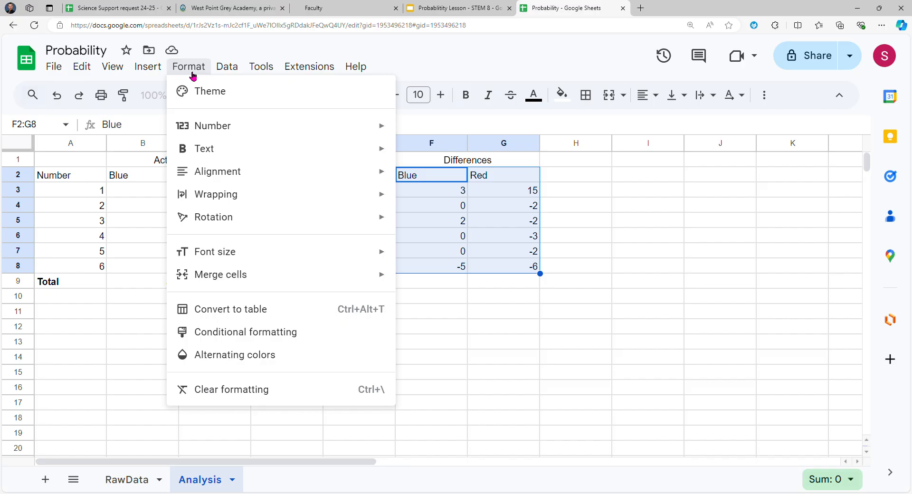
{"action": "left_click", "coordinate": [305, 332]}
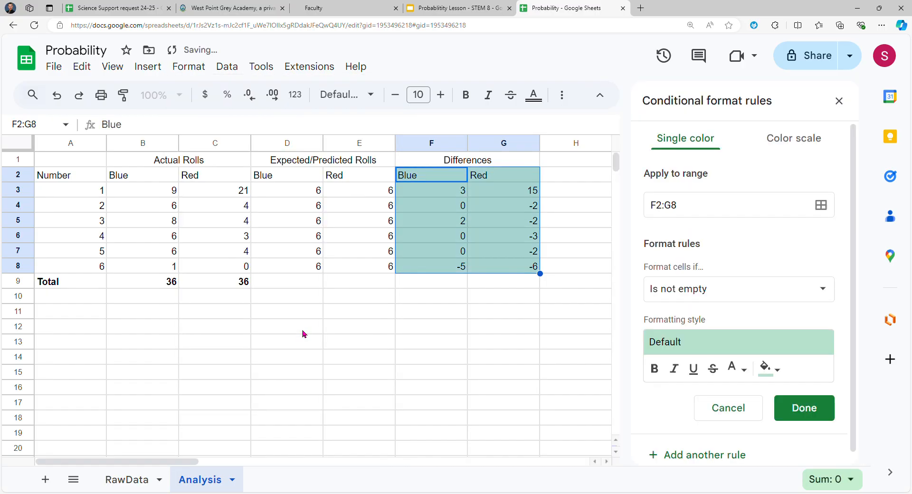
{"action": "left_click", "coordinate": [810, 143]}
{"action": "left_click", "coordinate": [736, 297]}
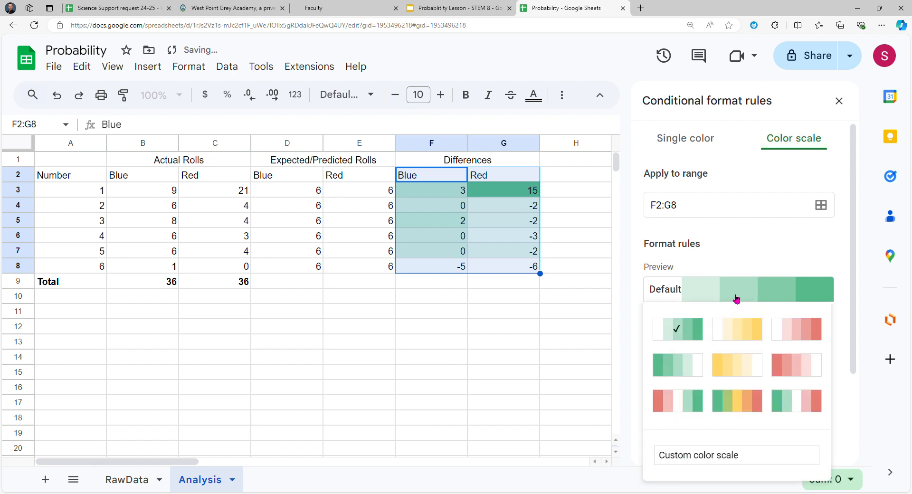
{"action": "left_click", "coordinate": [686, 407]}
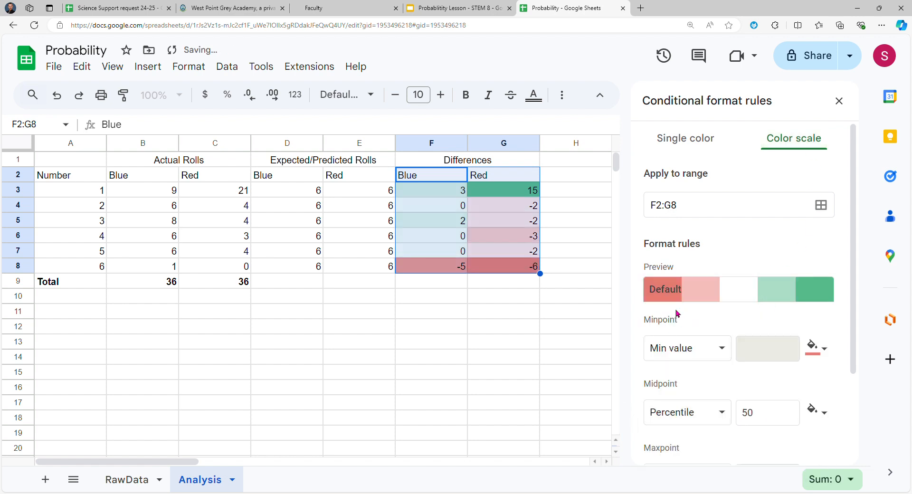
- Set the color scale's midpoint to the number 0 and finish the conditional formatting rule
{"action": "scroll", "coordinate": [789, 378], "scroll_direction": "down", "scroll_amount": 1}
{"action": "left_click", "coordinate": [711, 366]}
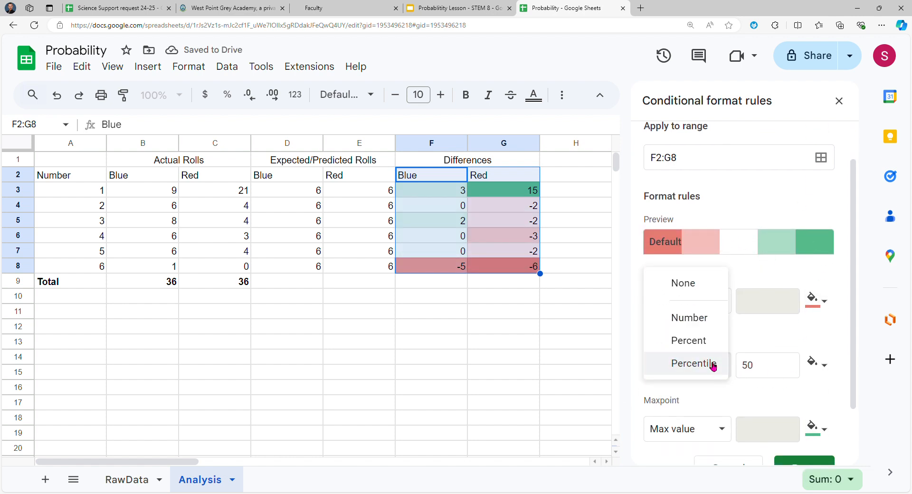
{"action": "left_click", "coordinate": [706, 340]}
{"action": "left_click", "coordinate": [716, 365]}
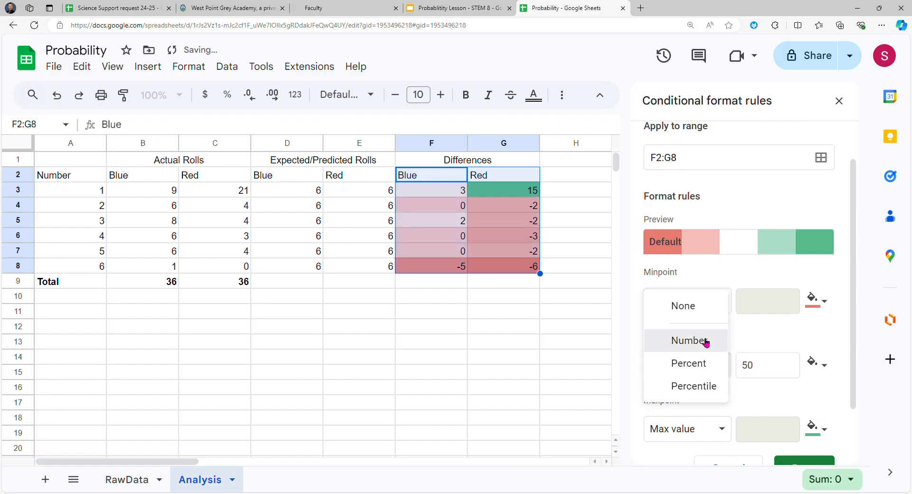
{"action": "left_click", "coordinate": [706, 341]}
{"action": "type", "text": "0"}
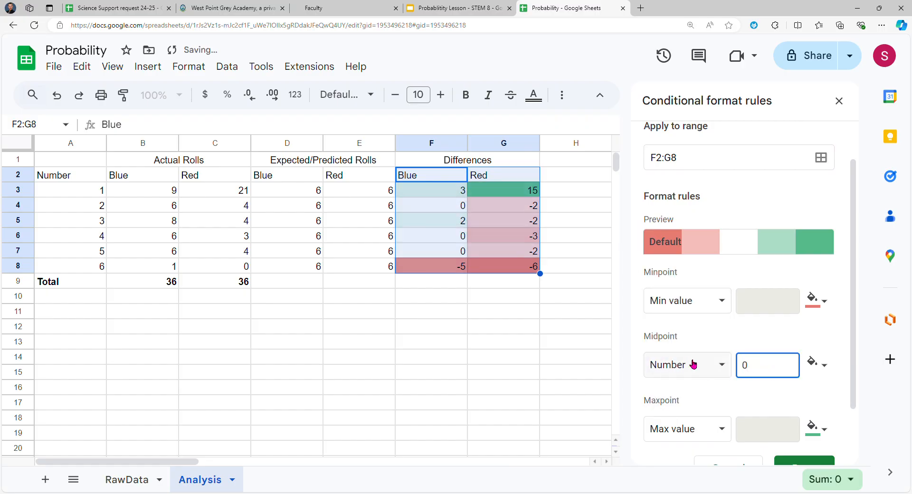
{"action": "key", "text": "Tab"}
{"action": "scroll", "coordinate": [783, 330], "scroll_direction": "down", "scroll_amount": 2}
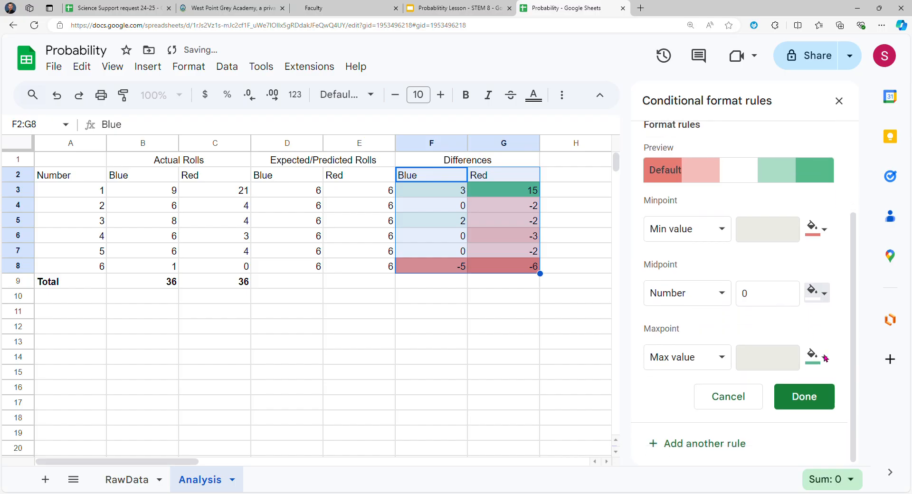
{"action": "left_click", "coordinate": [809, 397]}
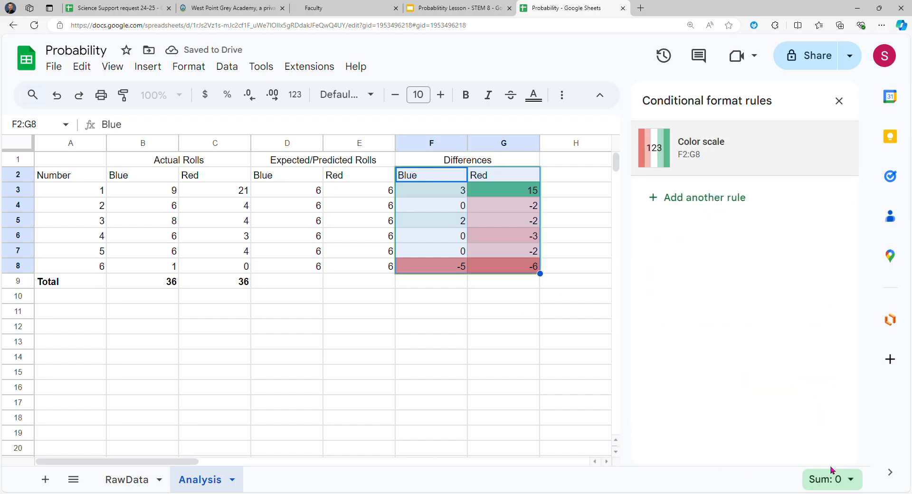
{"action": "left_click", "coordinate": [838, 100]}
{"action": "left_click", "coordinate": [504, 327]}
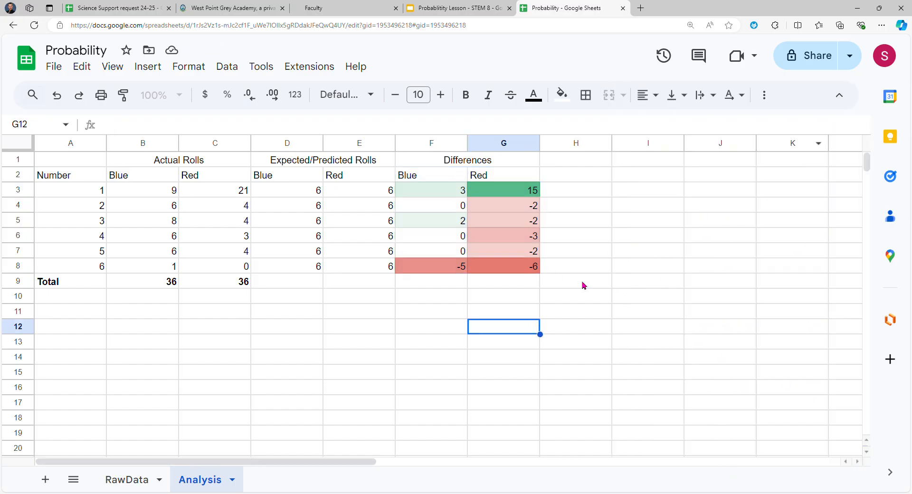
{"action": "left_click_drag", "start_coordinate": [451, 190], "coordinate": [459, 268]}
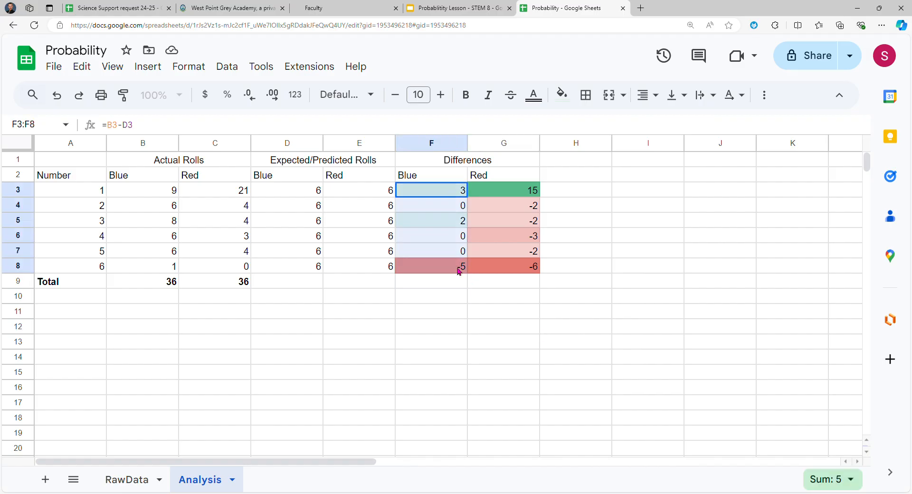
{"action": "left_click_drag", "start_coordinate": [520, 192], "coordinate": [538, 289]}
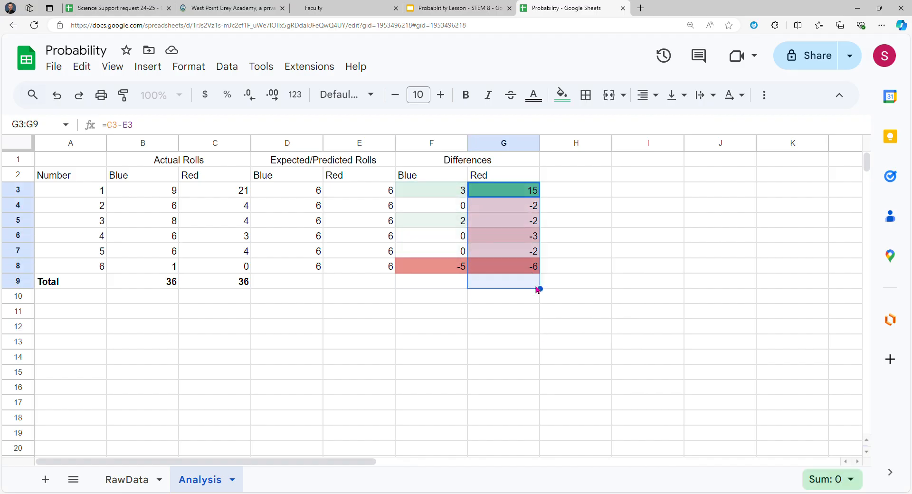
{"action": "left_click", "coordinate": [650, 257]}
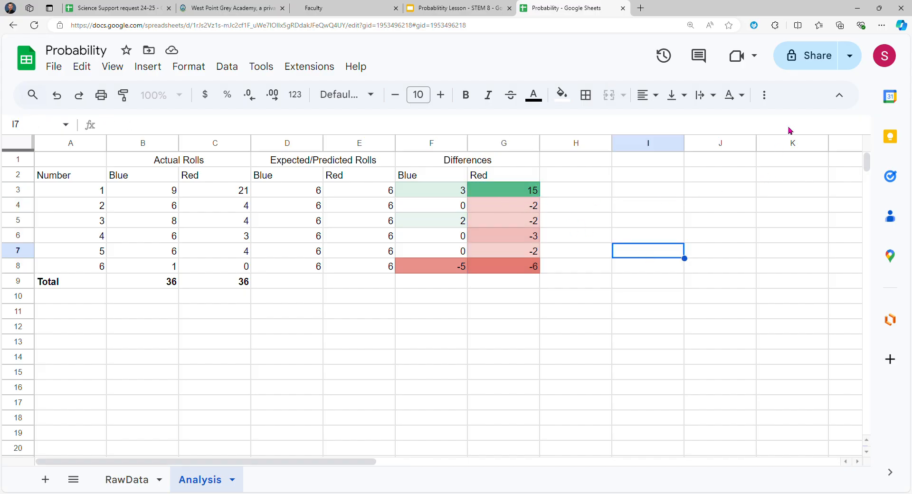